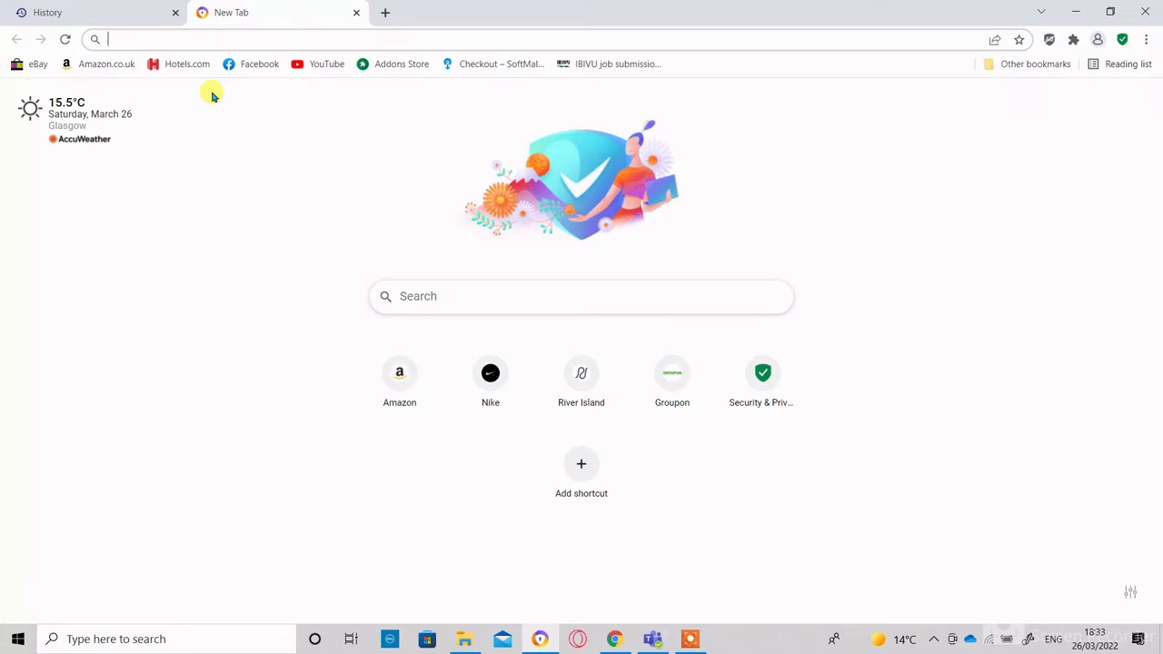
- Go to krita.org and open its Download page offering Krita 5.0.2
text(kr)
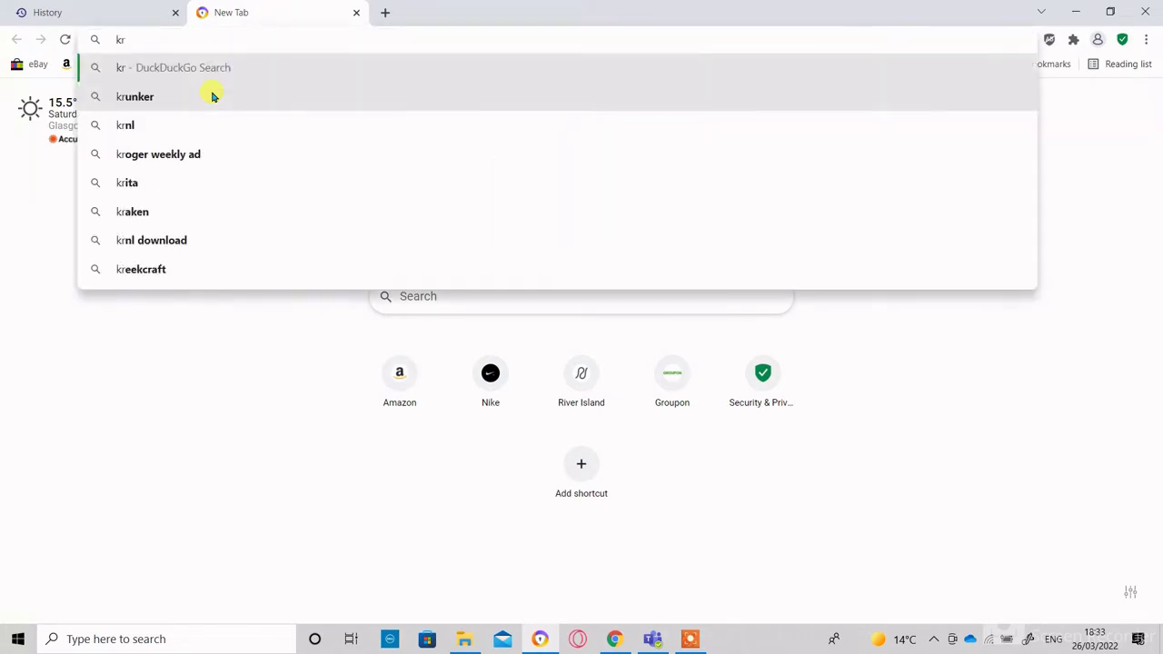
text(ita.org)
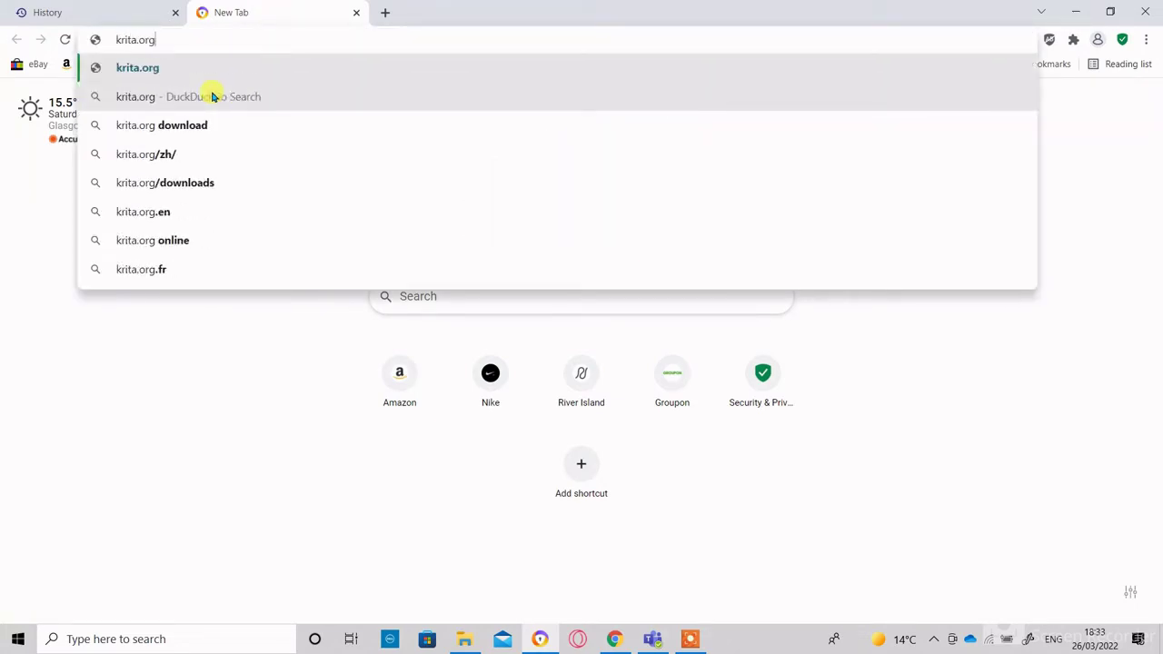
key(Return)
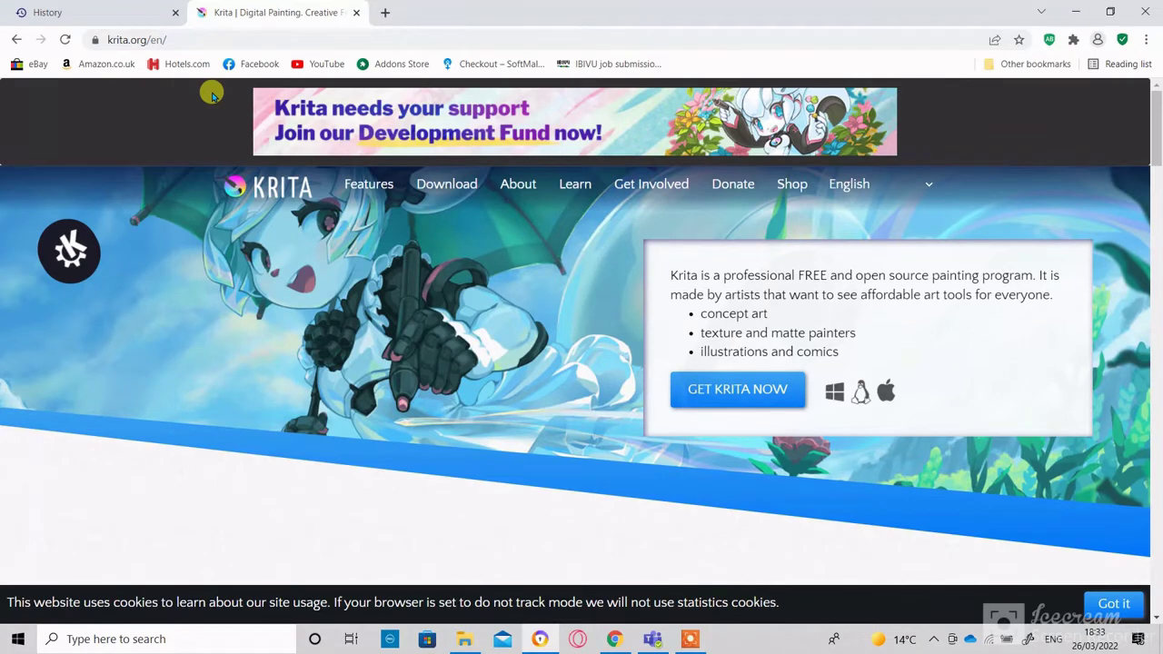
click(457, 186)
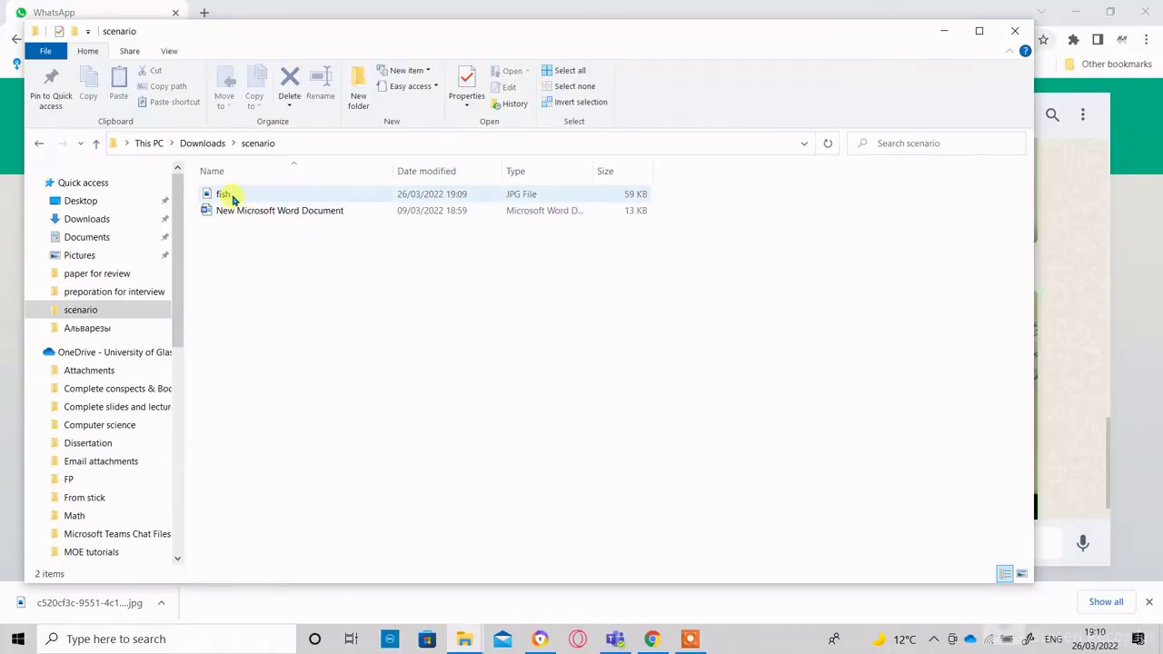
- Open the fish image in Photos, then close the photo viewer
double_click(233, 198)
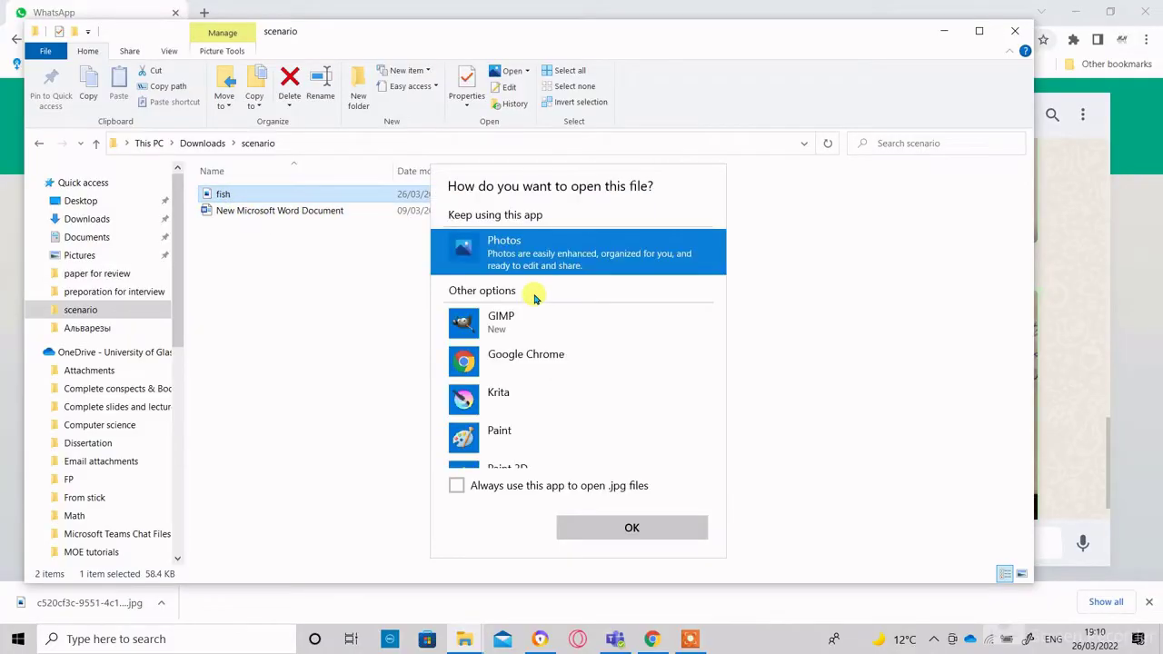
click(627, 528)
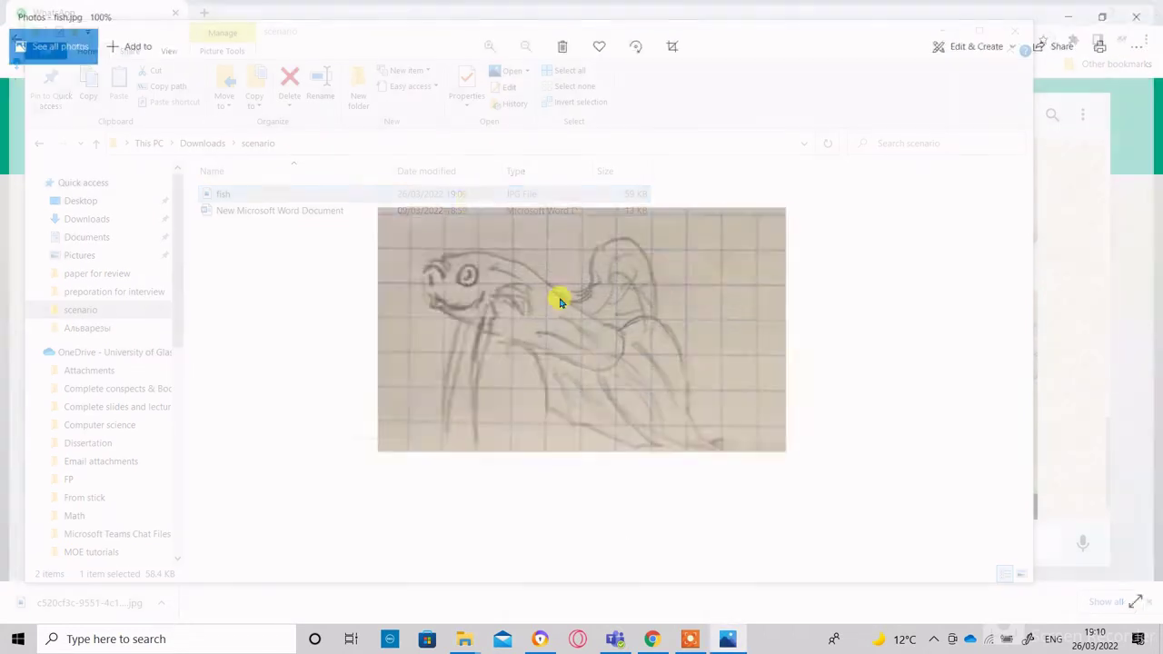
click(1152, 12)
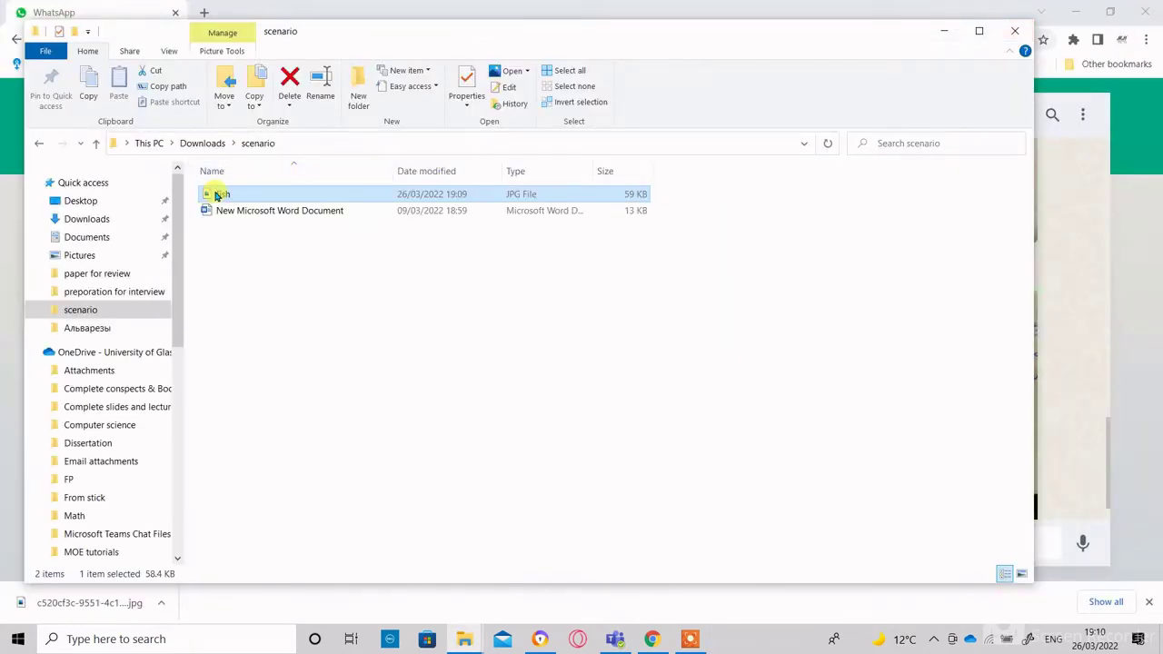
- Open fish.jpg with Krita instead, using Open with > Choose another app
right_click(216, 194)
mouse_move(319, 364)
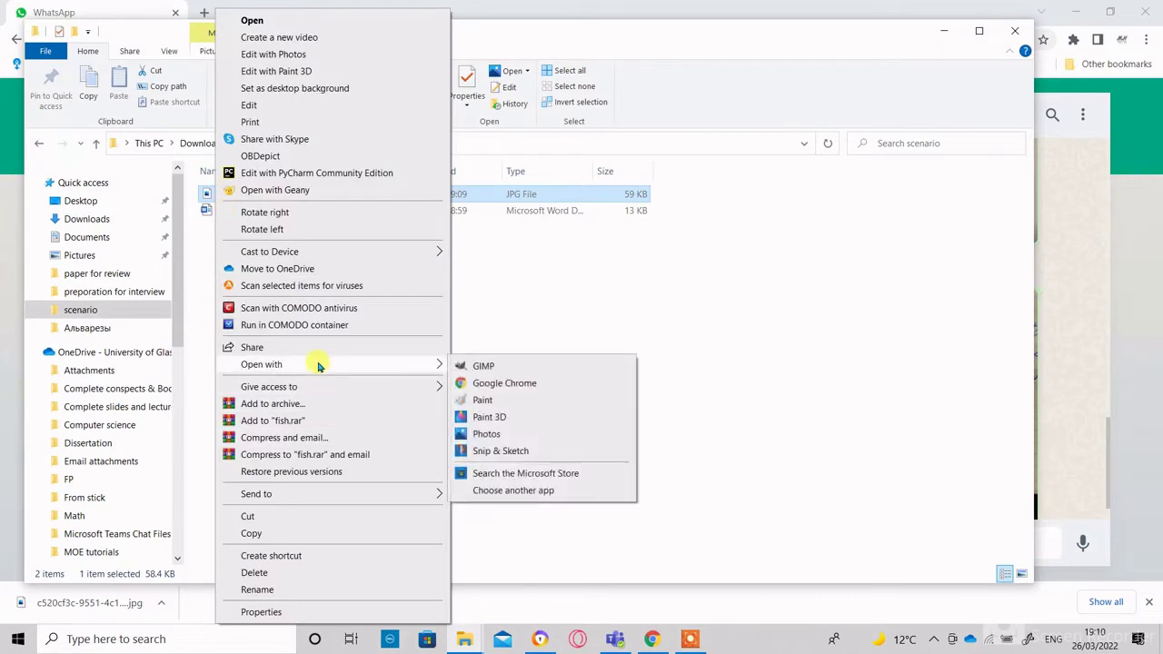
click(506, 491)
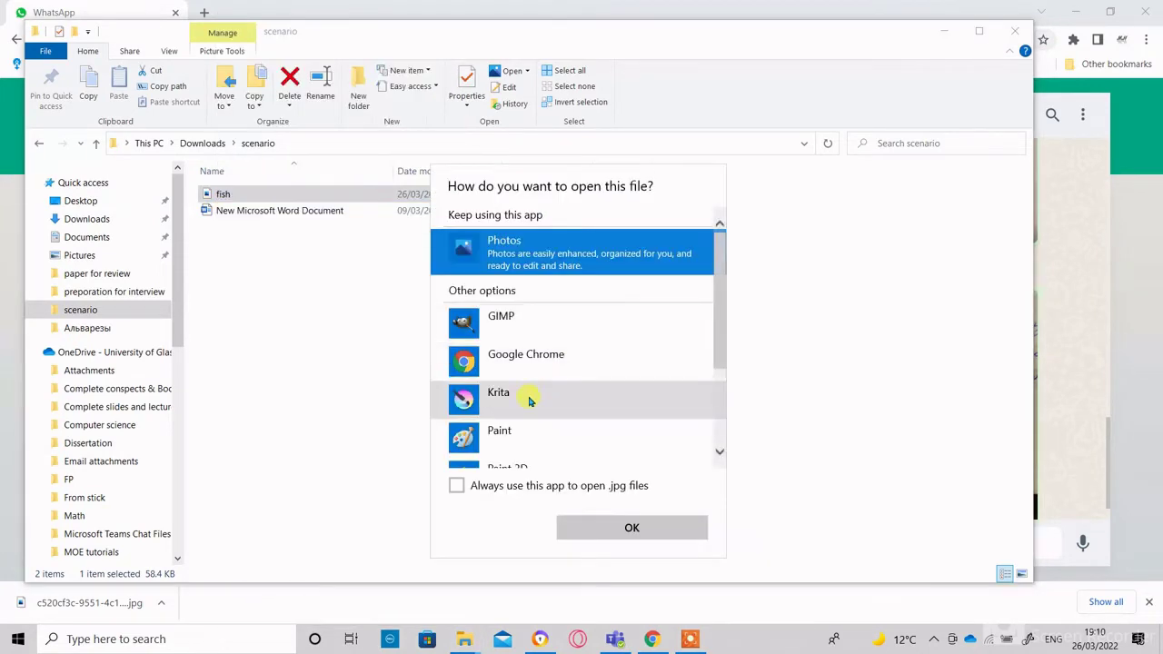
click(529, 402)
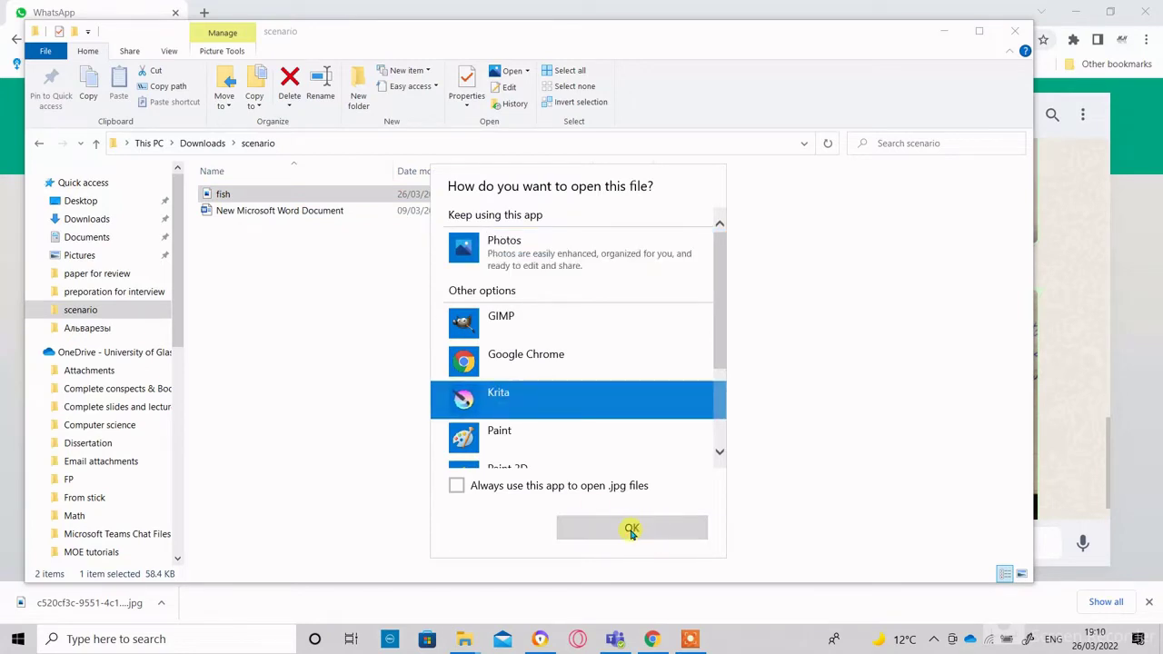
click(631, 532)
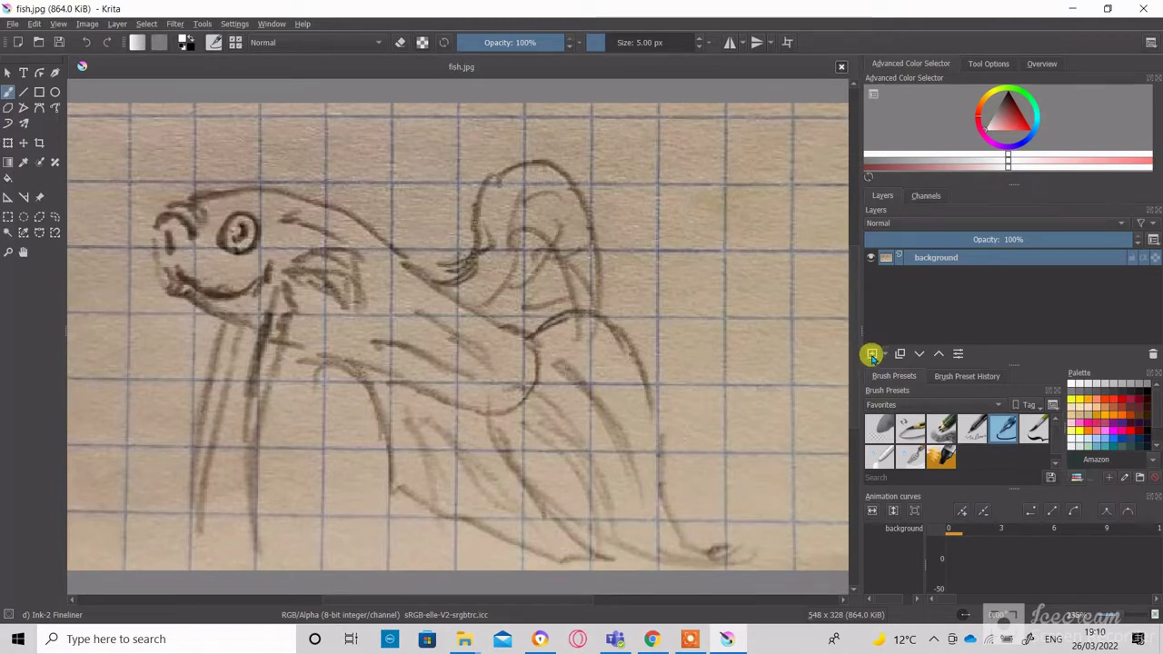
- Add a new layer and ink the fish's head, back, gills and tusks in black
click(872, 354)
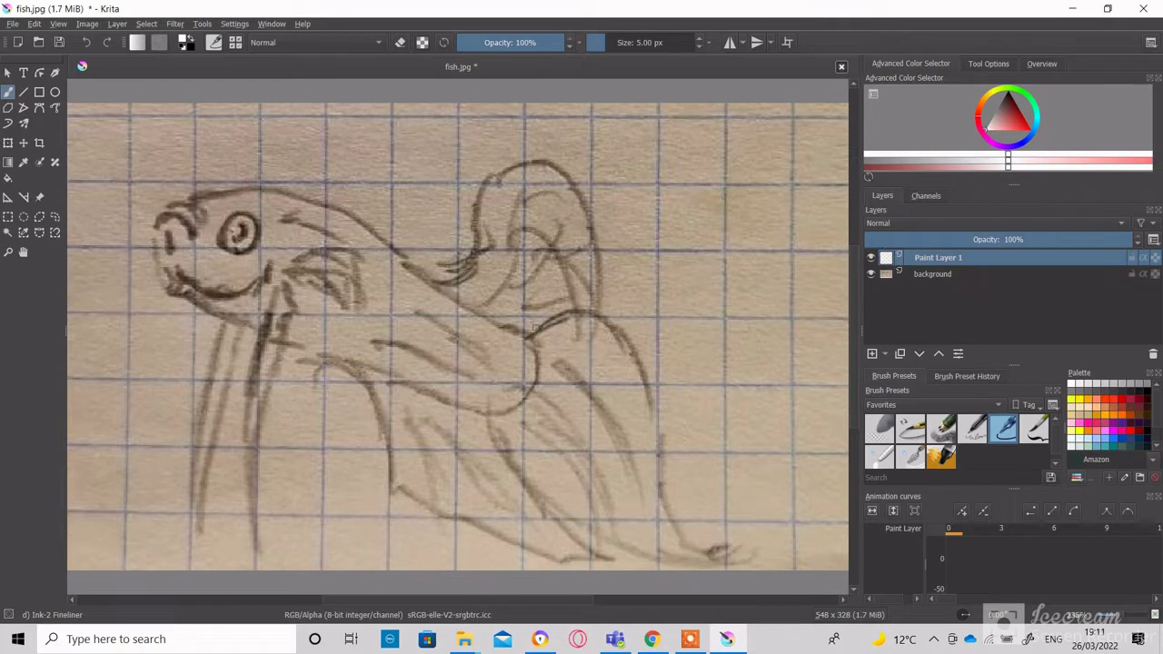
key(d)
drag(296, 222, 352, 243)
mouse_move(193, 198)
mouse_down()
mouse_move(285, 188)
mouse_move(534, 343)
mouse_up()
mouse_move(173, 203)
mouse_down()
mouse_move(211, 219)
mouse_move(162, 266)
mouse_up()
mouse_move(169, 274)
mouse_down()
mouse_move(226, 317)
mouse_move(194, 531)
mouse_up()
drag(273, 315, 260, 545)
drag(318, 258, 349, 306)
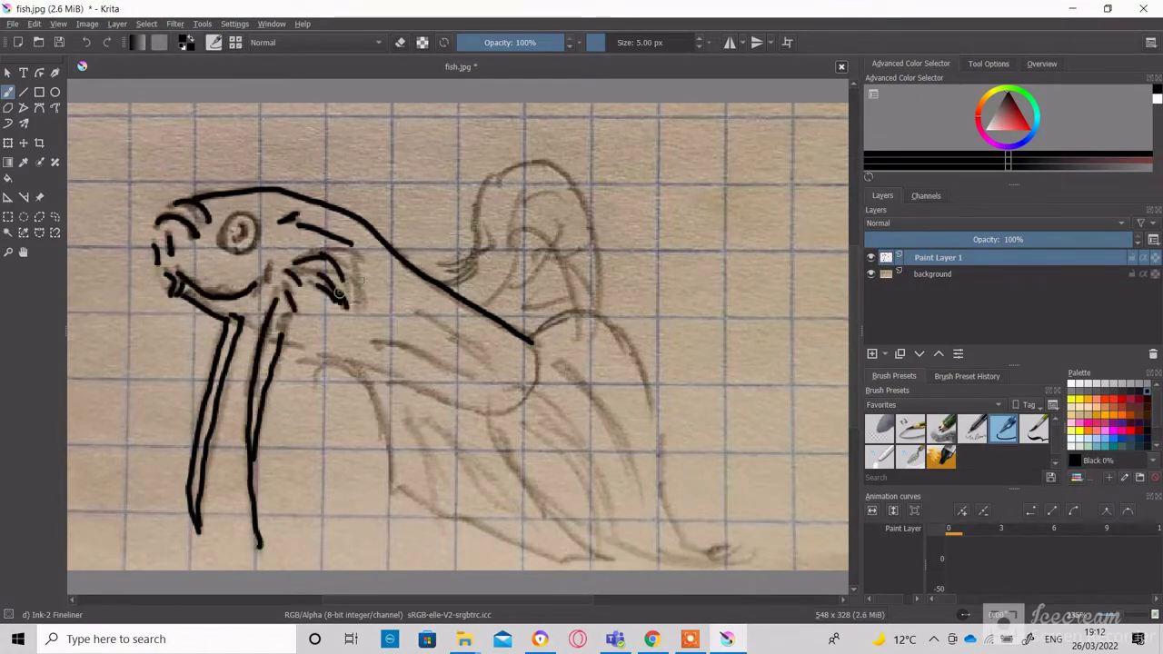
- Ink the lower body, fins, tail and the dorsal fin's arch and inner lines
drag(423, 316, 482, 361)
drag(285, 346, 491, 414)
mouse_move(358, 373)
mouse_down()
mouse_move(566, 560)
mouse_move(599, 559)
mouse_up()
drag(490, 418, 545, 527)
drag(434, 427, 513, 523)
drag(568, 368, 627, 468)
drag(531, 338, 732, 561)
drag(545, 504, 659, 556)
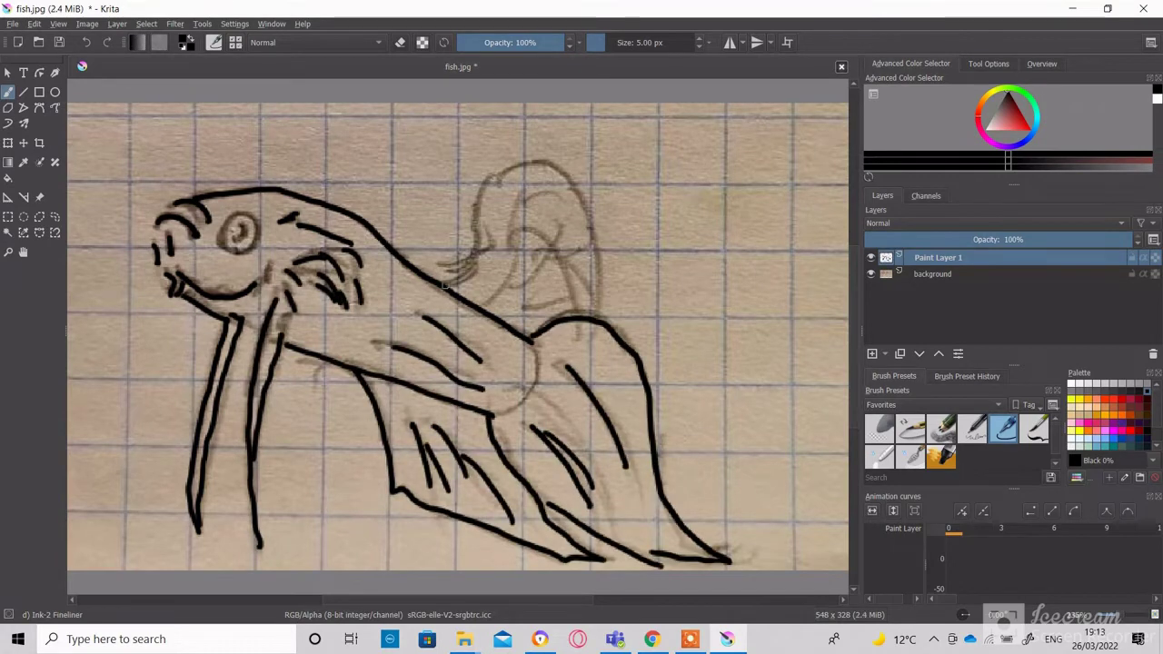
drag(449, 277, 595, 313)
drag(482, 304, 556, 187)
- Outline the eye, close the belly gap, add a tail line, and add another empty layer
drag(527, 305, 567, 300)
drag(227, 218, 238, 216)
drag(513, 408, 495, 419)
drag(534, 343, 536, 381)
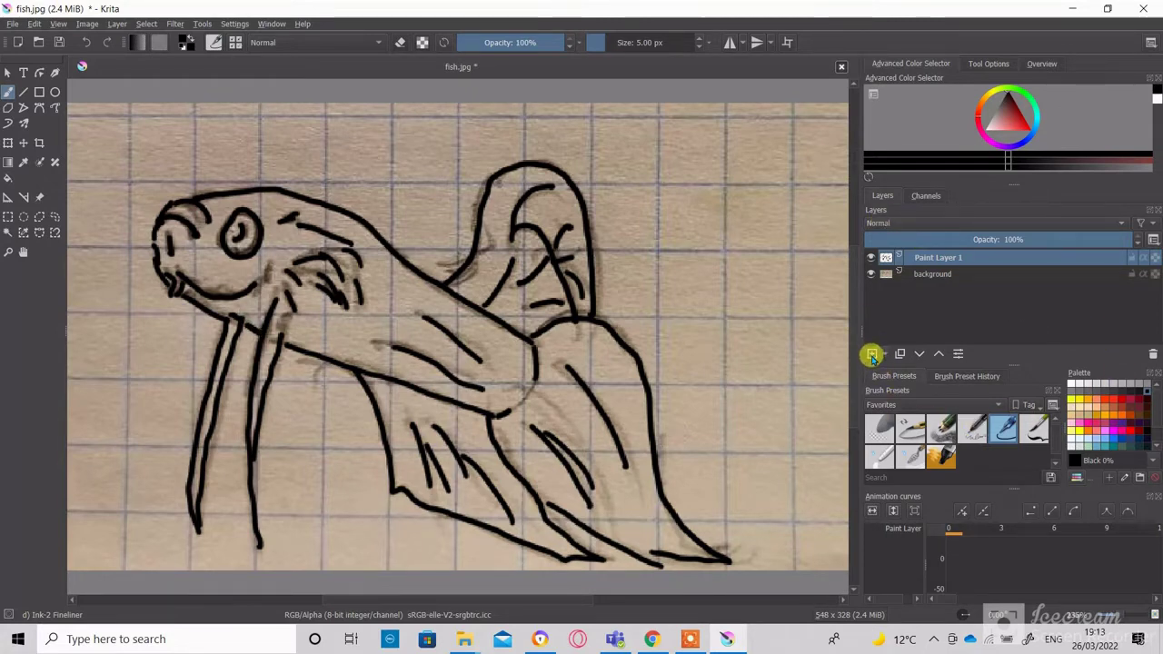
click(872, 354)
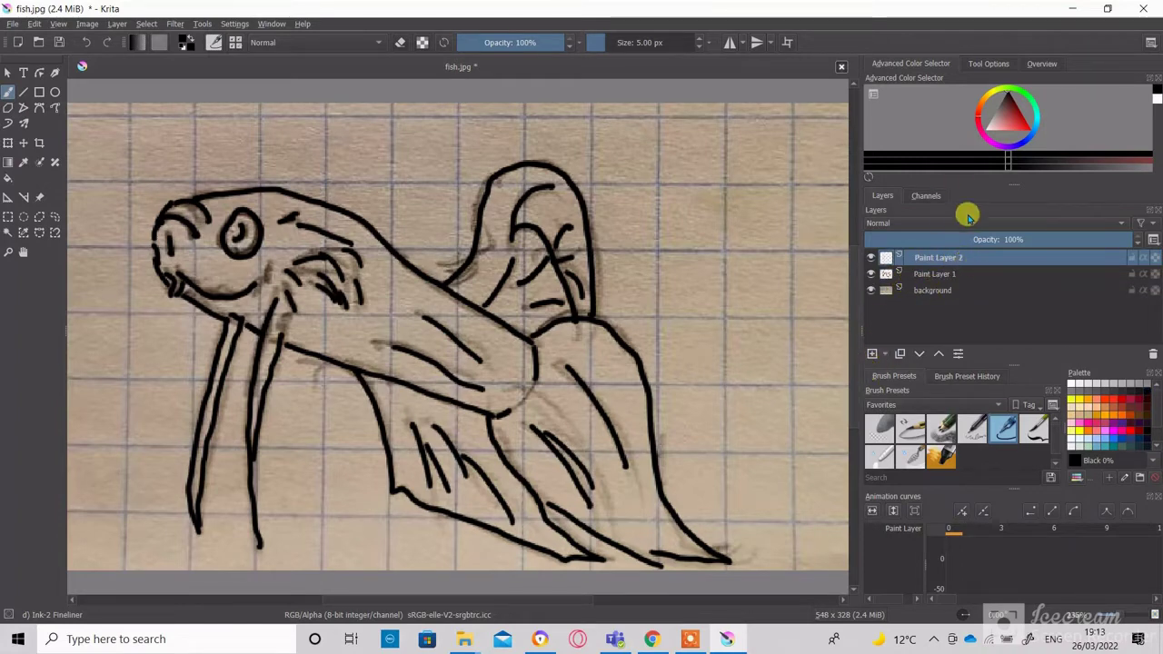
- Paint English-red across the lower fin and down both front legs, blending it smooth
click(1131, 406)
mouse_move(399, 477)
mouse_down()
mouse_move(543, 543)
mouse_move(394, 457)
mouse_move(525, 522)
mouse_move(384, 413)
mouse_move(475, 453)
mouse_move(479, 428)
mouse_move(375, 392)
mouse_move(475, 431)
mouse_move(417, 435)
mouse_move(480, 492)
mouse_move(384, 388)
mouse_move(491, 450)
mouse_up()
click(879, 451)
click(910, 427)
drag(277, 300, 256, 436)
drag(234, 320, 195, 513)
- Colour the dorsal fin in dark red, bright red and Tomato, blending the strokes
click(1003, 427)
click(1116, 423)
mouse_move(454, 291)
mouse_down()
mouse_move(486, 218)
mouse_move(541, 168)
mouse_up()
click(1117, 399)
mouse_move(509, 232)
mouse_down()
mouse_move(537, 183)
mouse_move(582, 287)
mouse_up()
click(910, 451)
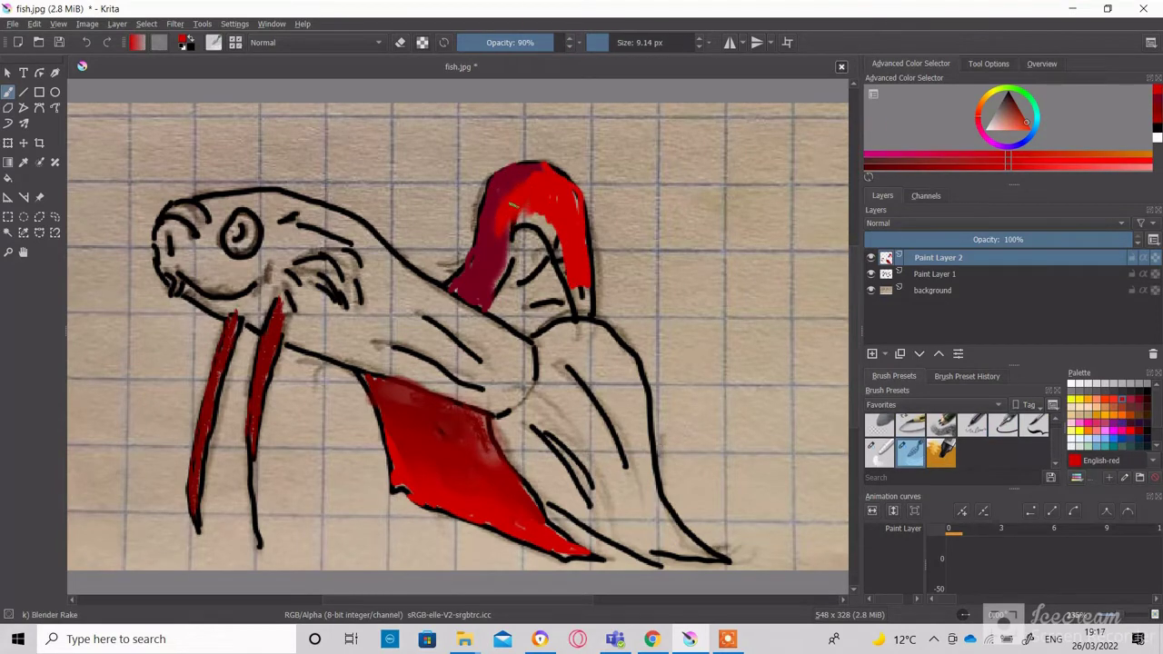
drag(532, 182, 545, 291)
click(942, 451)
click(1100, 405)
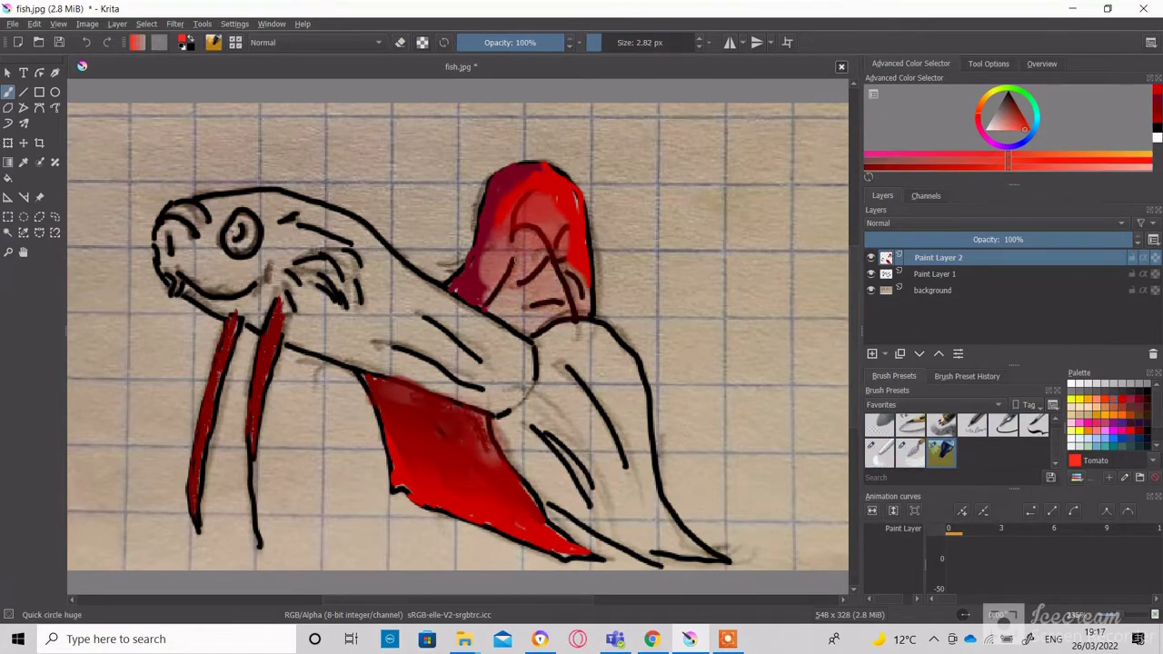
mouse_move(508, 209)
mouse_down()
mouse_move(545, 300)
mouse_move(536, 323)
mouse_up()
- Paint the tail fin dark crimson, then repaint it in pink shades and blend it
click(909, 451)
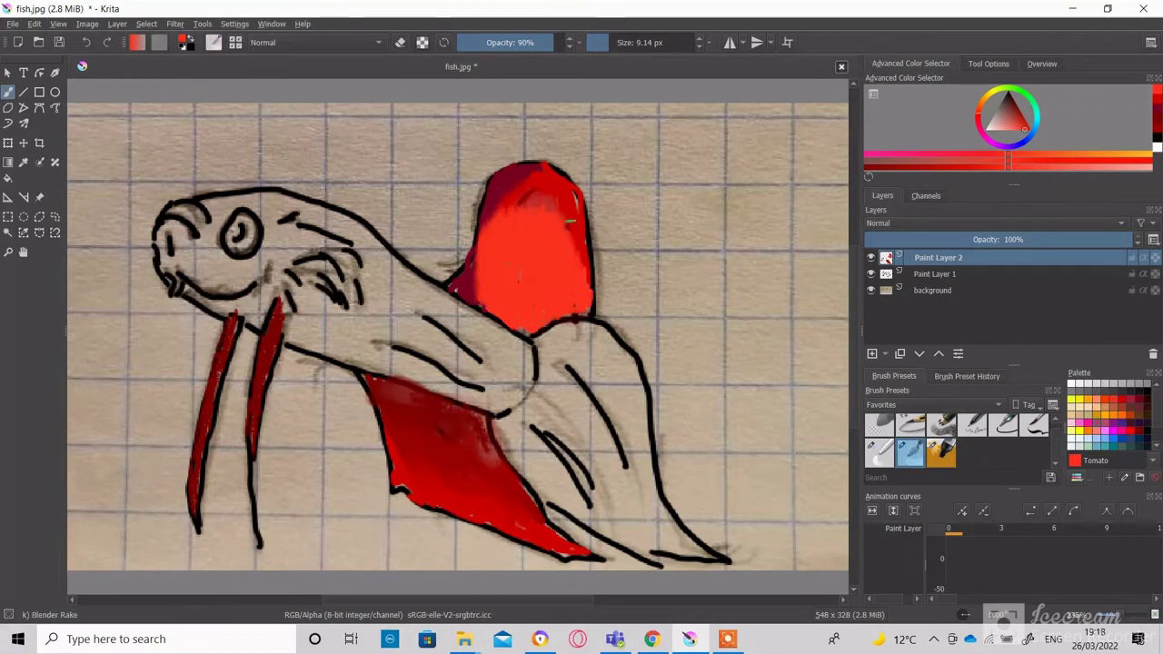
click(1139, 398)
click(1003, 427)
mouse_move(504, 435)
mouse_down()
mouse_move(569, 511)
mouse_move(636, 545)
mouse_up()
drag(540, 467, 717, 556)
mouse_move(500, 420)
mouse_down()
mouse_move(622, 527)
mouse_move(567, 480)
mouse_up()
mouse_move(649, 523)
mouse_down()
mouse_move(545, 436)
mouse_move(636, 500)
mouse_move(564, 363)
mouse_move(640, 390)
mouse_up()
click(910, 452)
drag(654, 518, 636, 391)
- Paint dark crimson over the body above the fin and along the neck to the head
ctrl+click(392, 403)
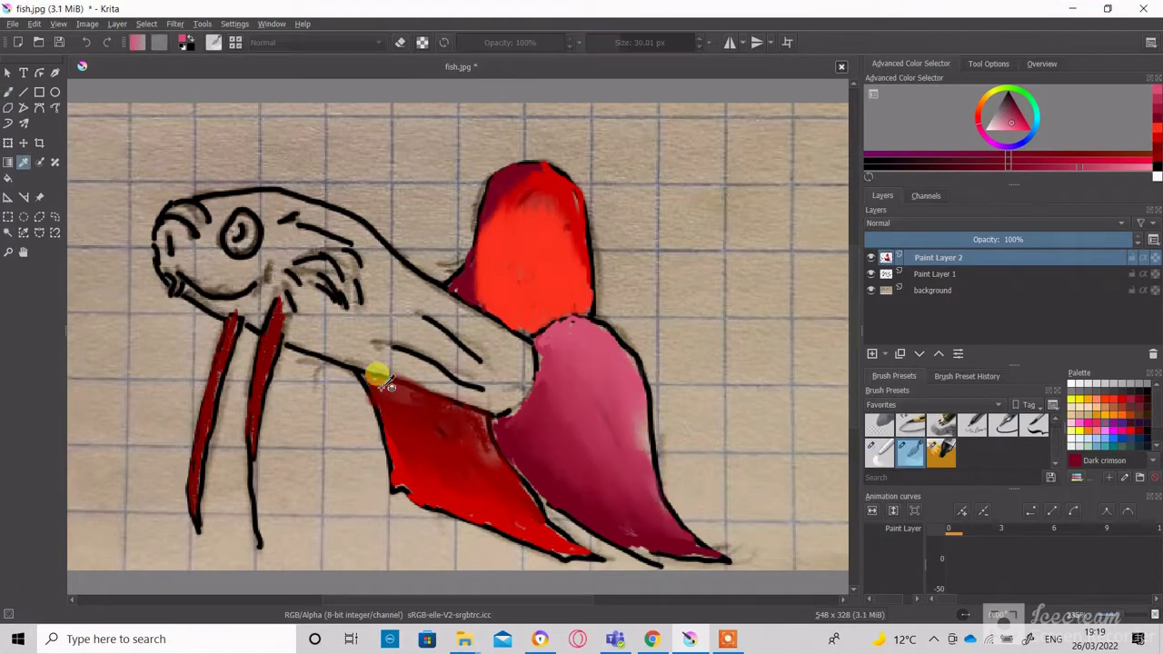
click(1004, 427)
mouse_move(399, 364)
mouse_down()
mouse_move(300, 336)
mouse_move(514, 413)
mouse_up()
drag(277, 308, 531, 399)
drag(272, 318, 236, 300)
drag(309, 299, 159, 238)
mouse_move(163, 272)
mouse_down()
mouse_move(364, 302)
mouse_move(307, 291)
mouse_move(494, 365)
mouse_move(230, 264)
mouse_move(537, 375)
mouse_move(325, 241)
mouse_move(216, 231)
mouse_move(170, 213)
mouse_move(271, 221)
mouse_move(298, 245)
mouse_move(342, 242)
mouse_move(508, 394)
mouse_move(202, 251)
mouse_move(245, 287)
mouse_move(524, 338)
mouse_up()
key(/)
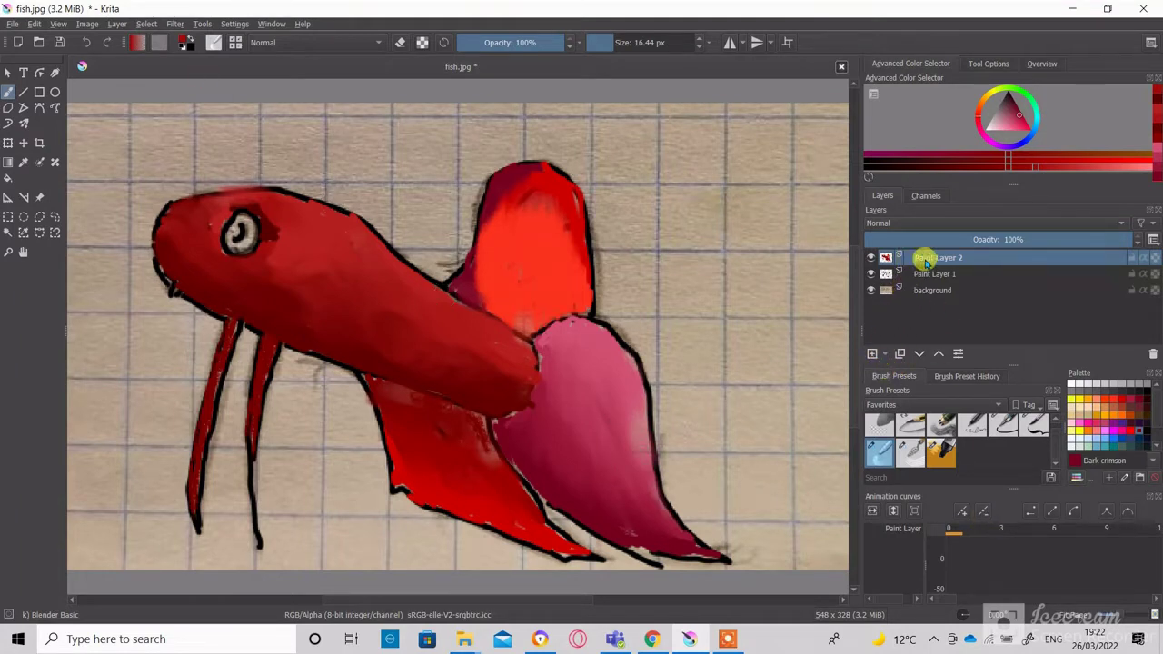
- Move the colour layer Paint Layer 2 beneath the line-art Paint Layer 1
click(921, 355)
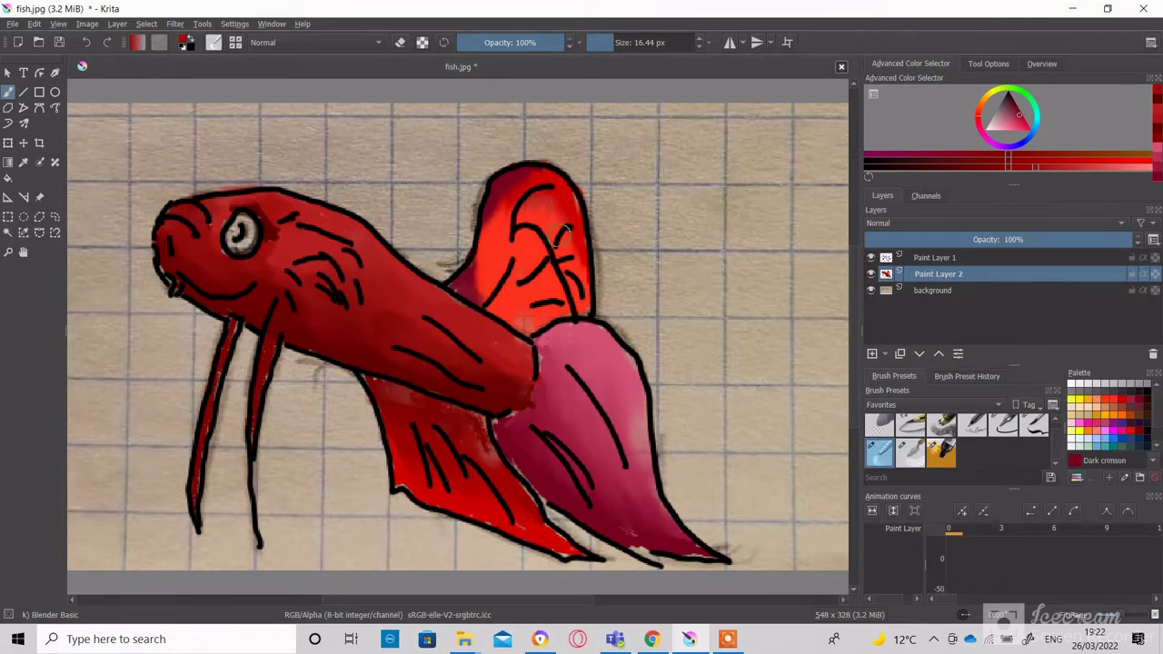
click(922, 258)
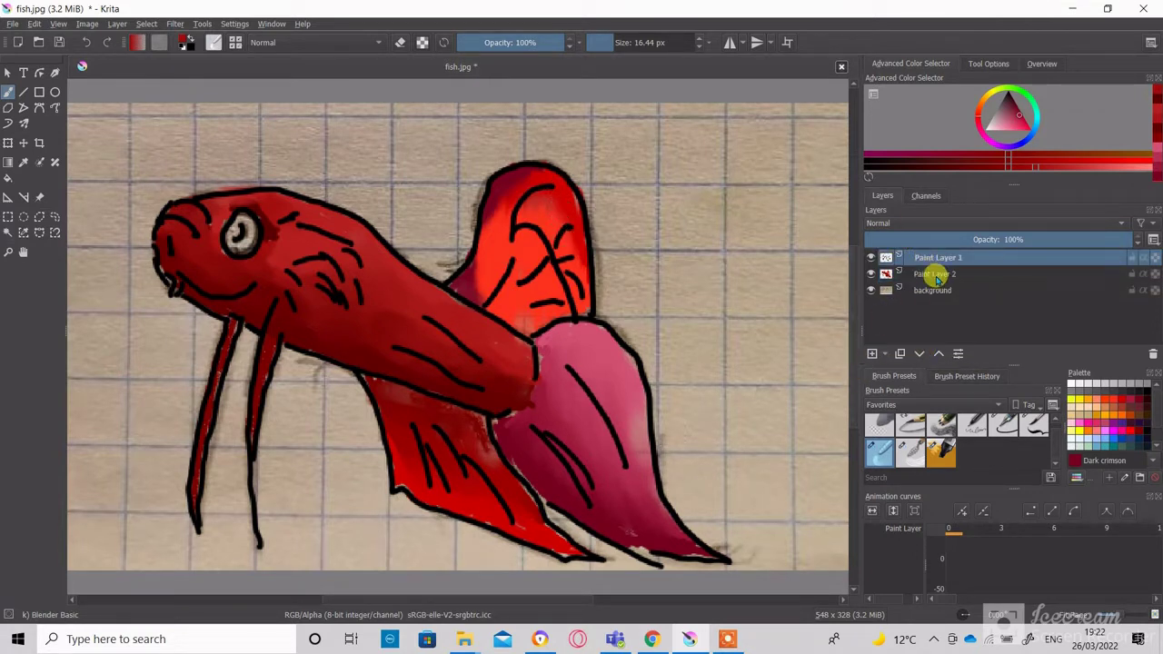
click(934, 274)
click(920, 262)
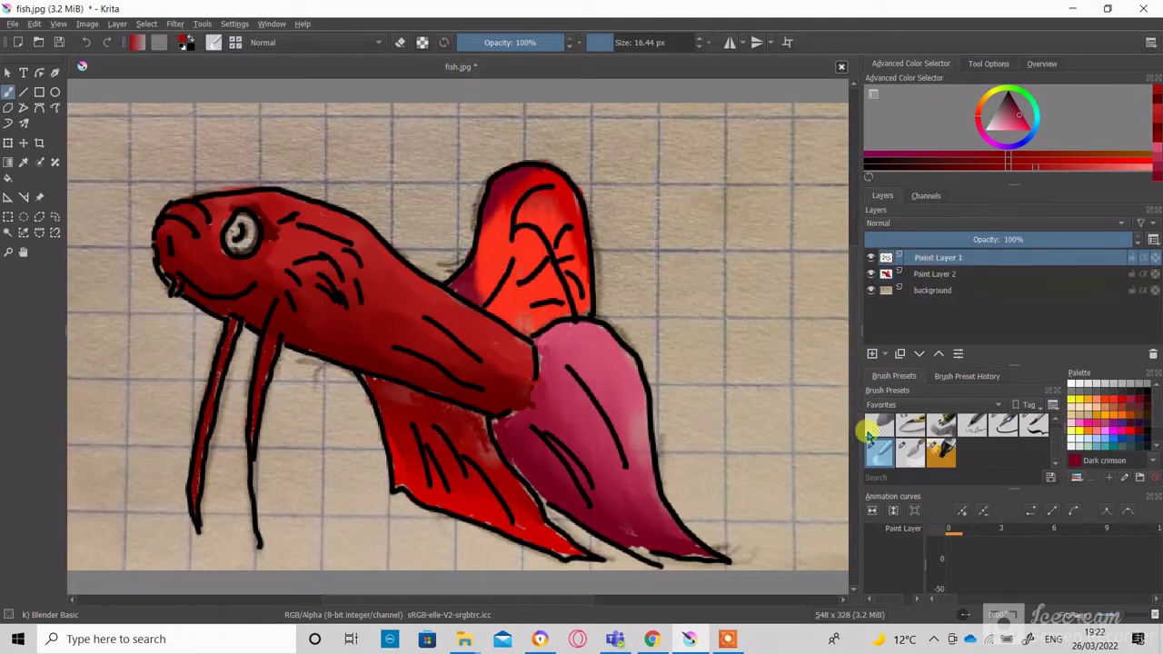
- On a new layer, paint a white eye highlight with a ~4 px Ink-2 Fineliner
click(872, 353)
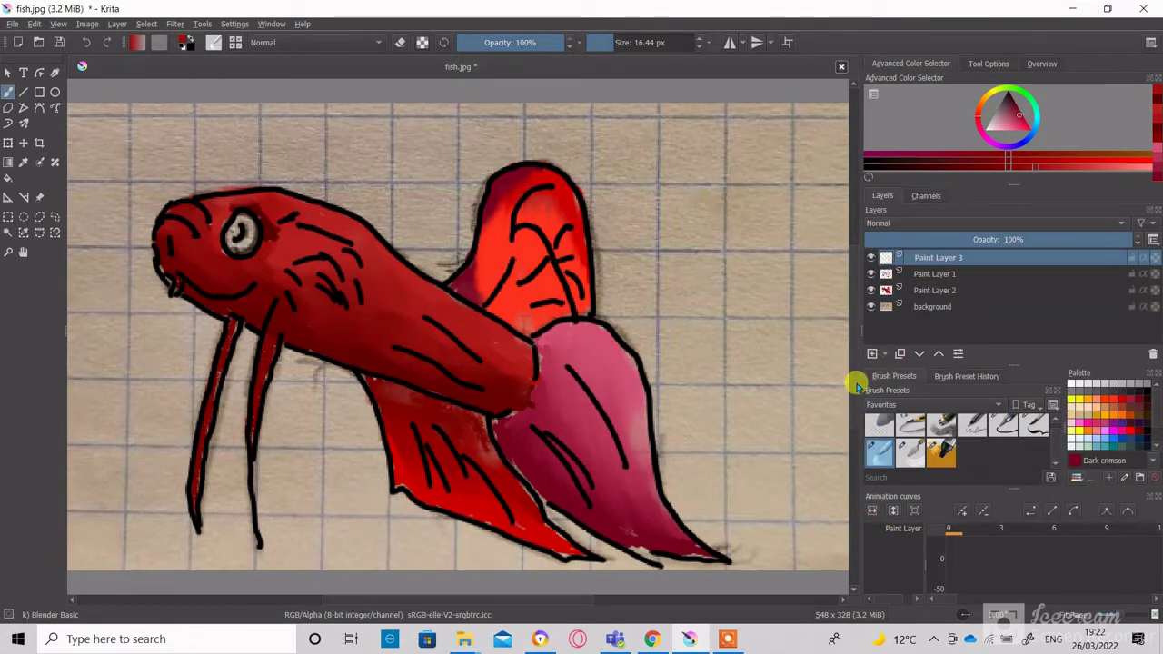
click(1074, 385)
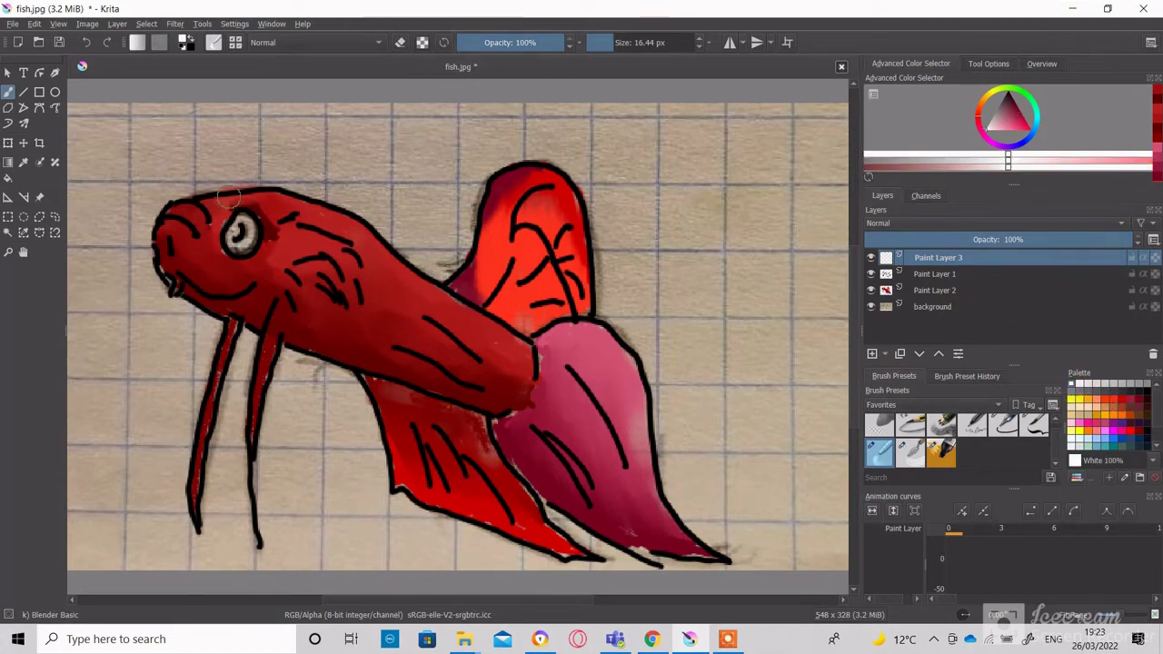
click(596, 42)
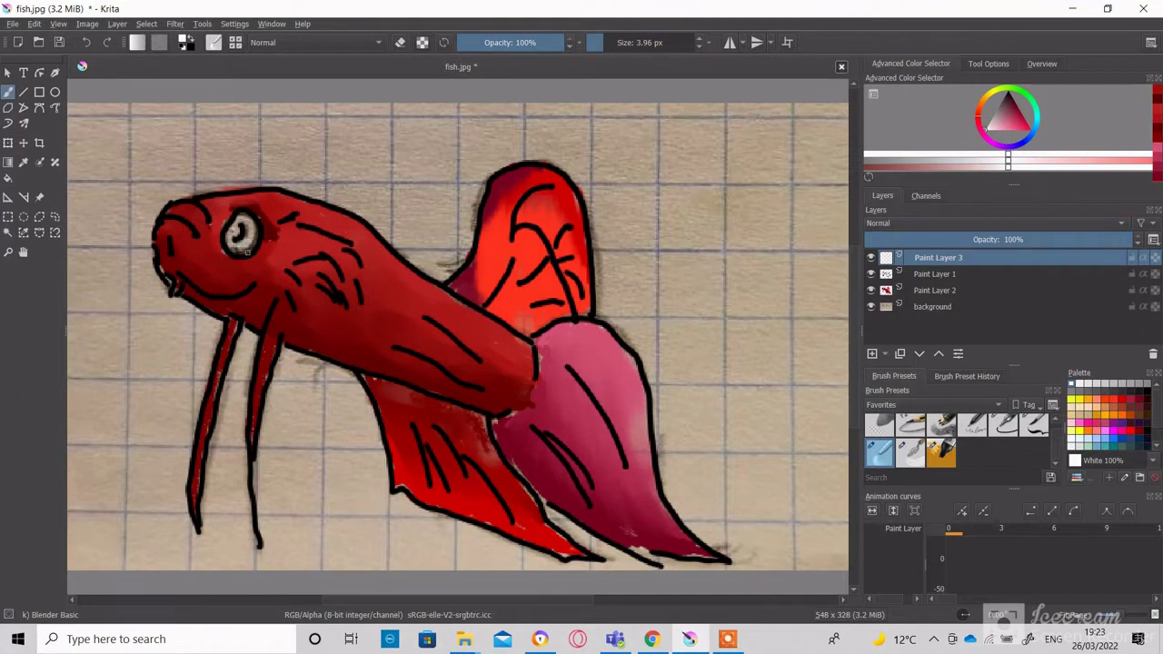
click(247, 243)
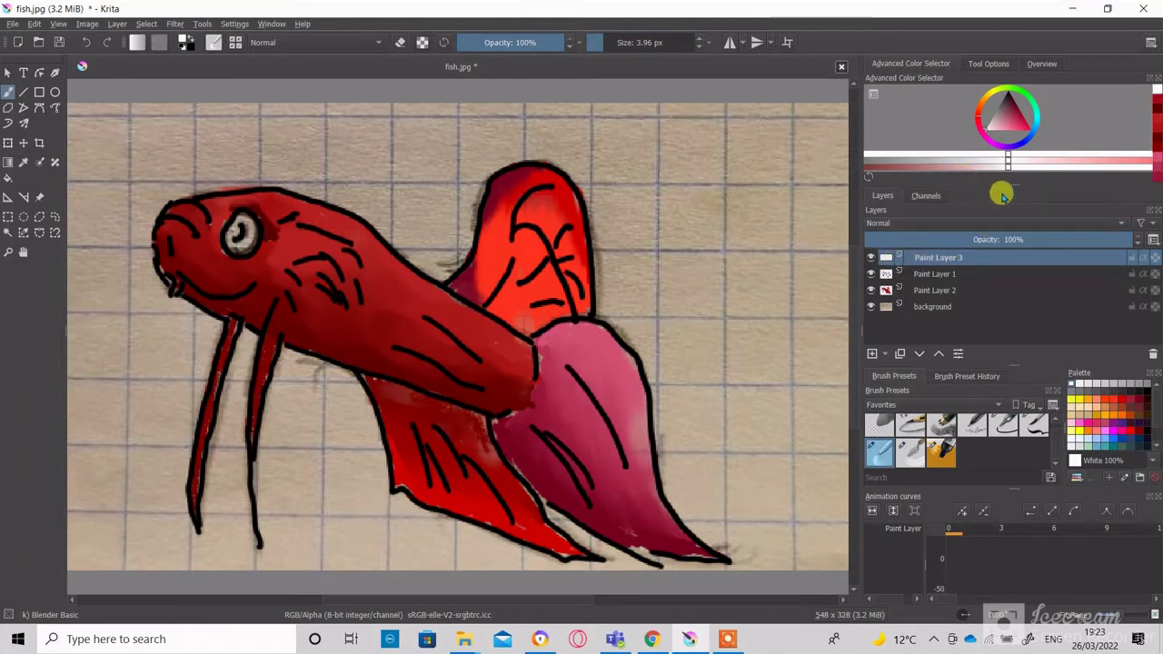
click(1004, 424)
mouse_move(234, 218)
mouse_down()
mouse_move(238, 247)
mouse_move(259, 238)
mouse_up()
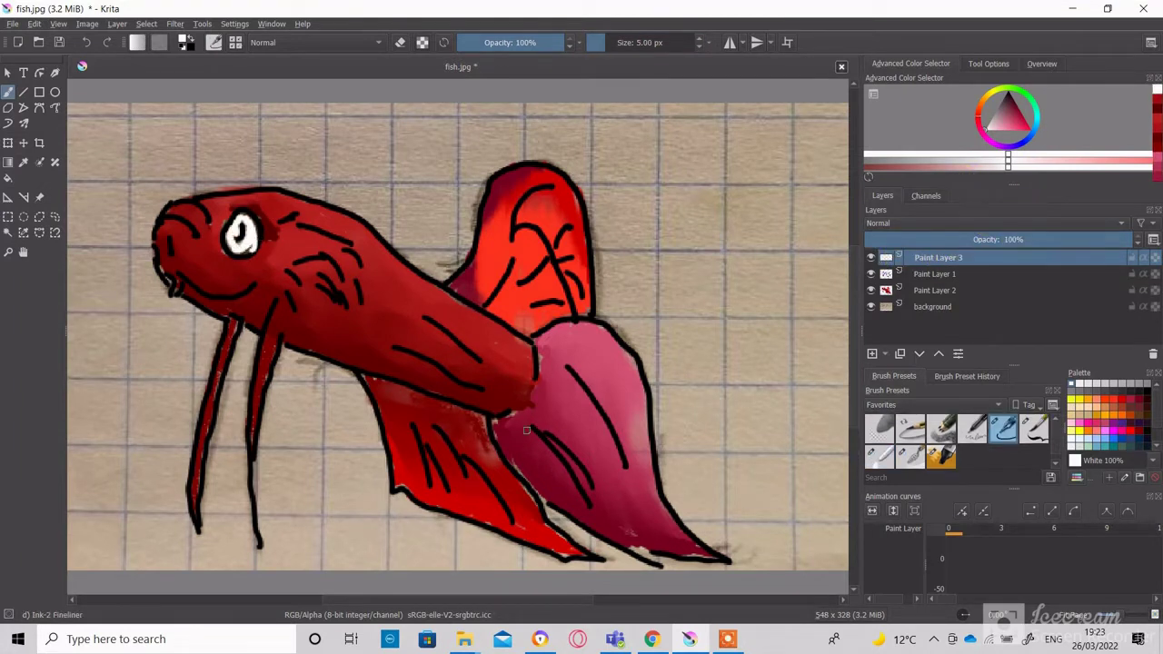
- Add Paint Layer 4 and paint the fish's head, body and fins dark crimson
key(Insert)
click(1138, 399)
mouse_move(168, 241)
mouse_down()
mouse_move(350, 340)
mouse_move(513, 384)
mouse_move(435, 316)
mouse_move(631, 443)
mouse_move(617, 521)
mouse_move(413, 419)
mouse_move(442, 493)
mouse_move(545, 544)
mouse_up()
key([)
key([)
key([)
drag(589, 327, 528, 174)
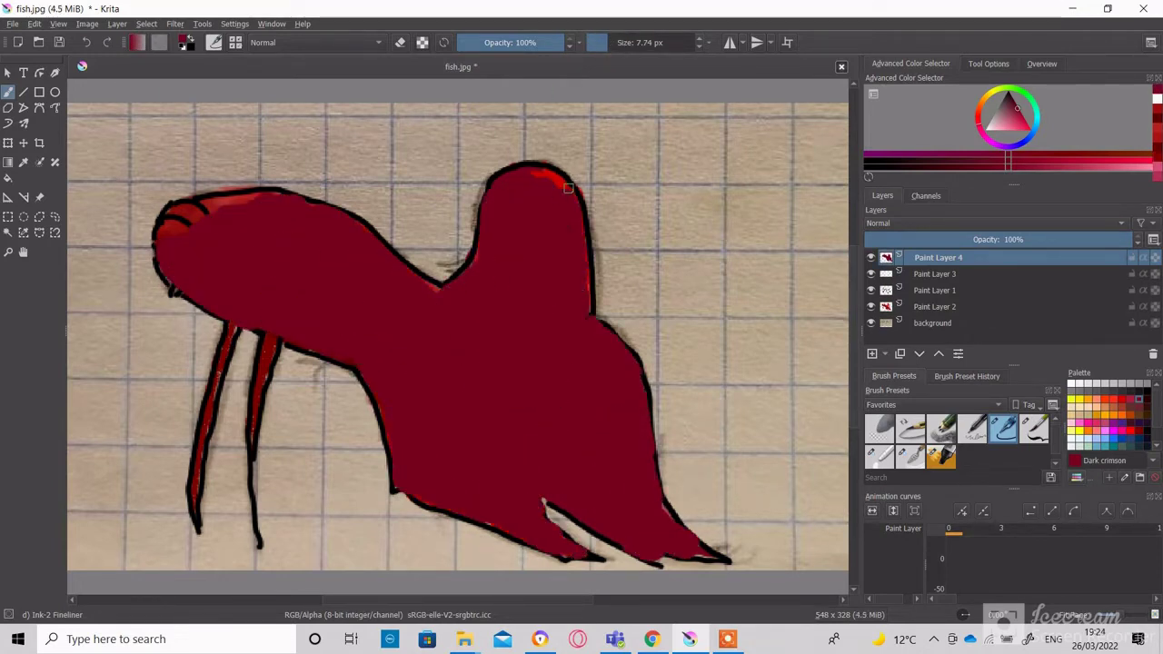
- Move Paint Layer 4 below the background, then hide and remove the grid-paper background layer
click(909, 353)
click(909, 353)
click(909, 352)
click(908, 352)
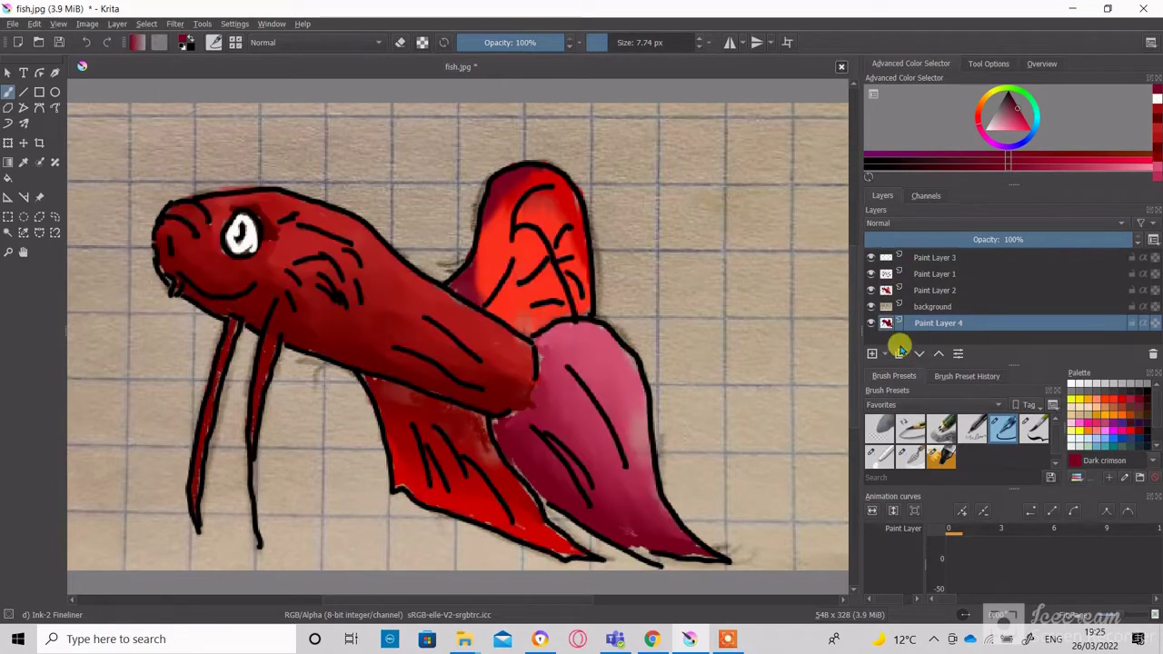
click(870, 306)
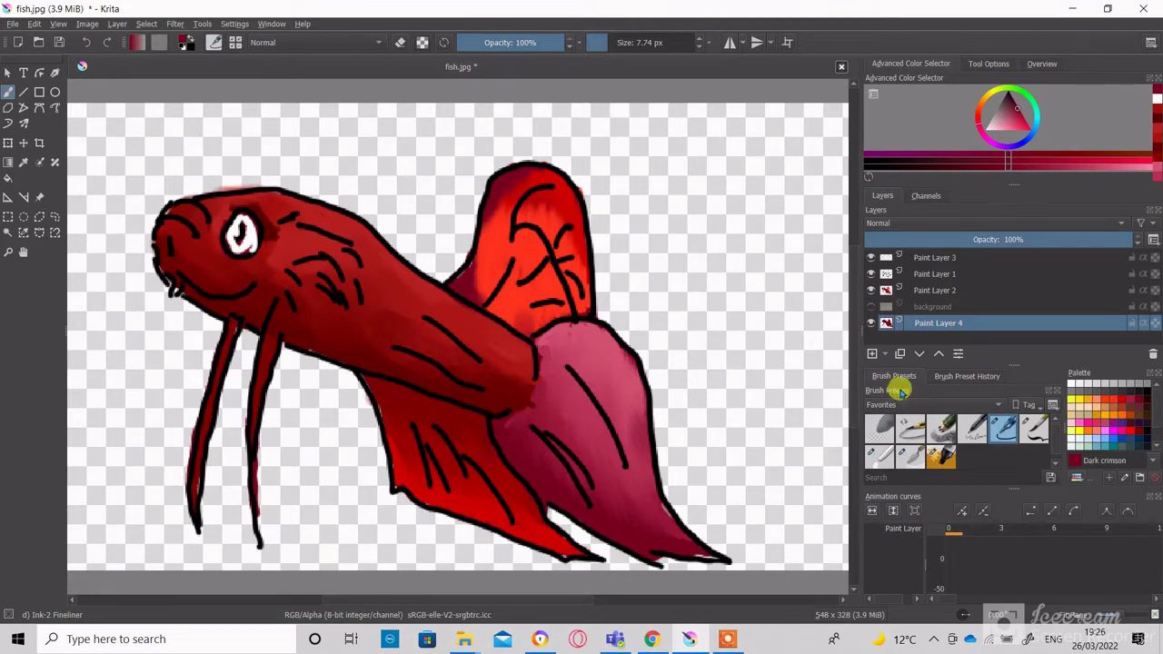
click(870, 306)
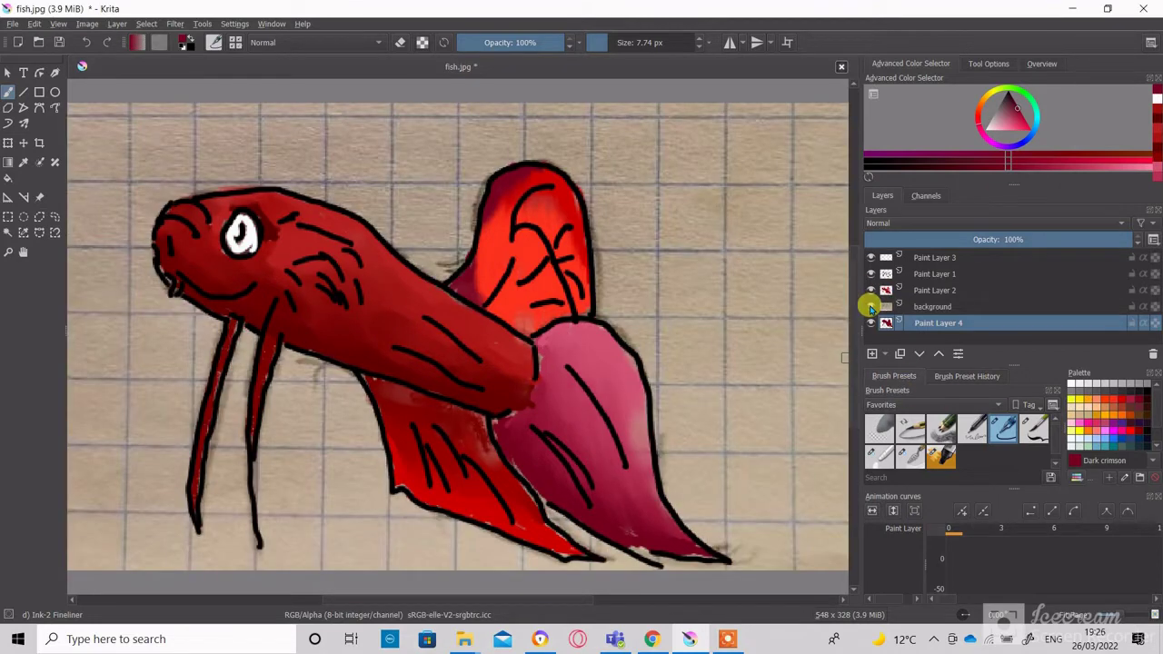
click(870, 306)
click(914, 308)
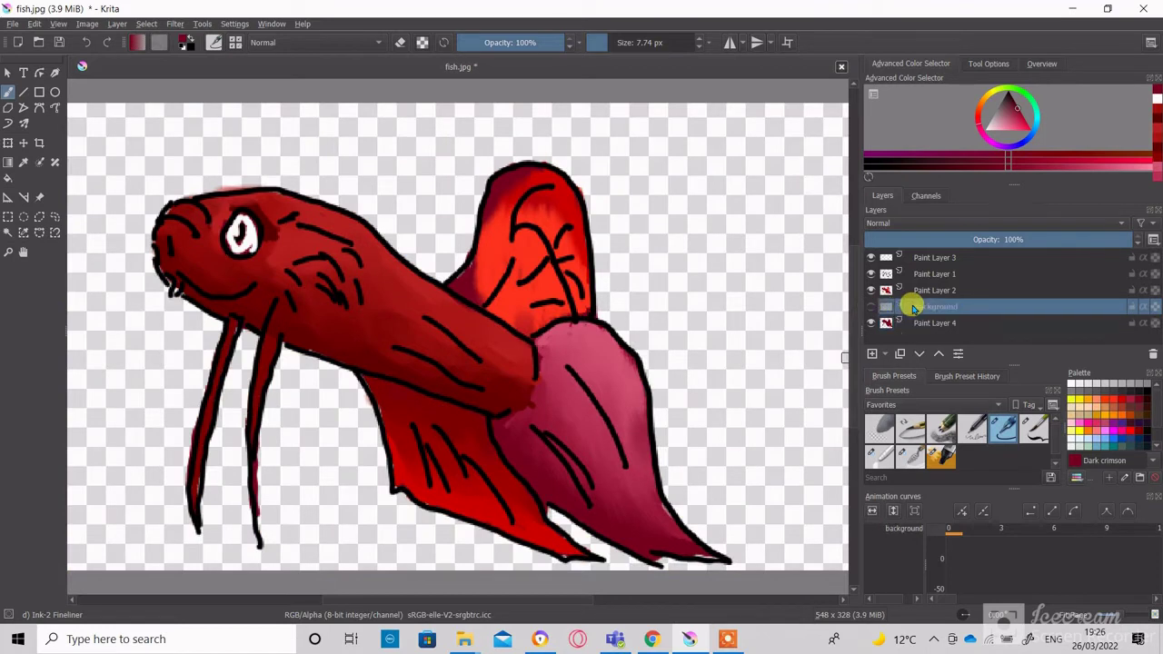
right_click(914, 308)
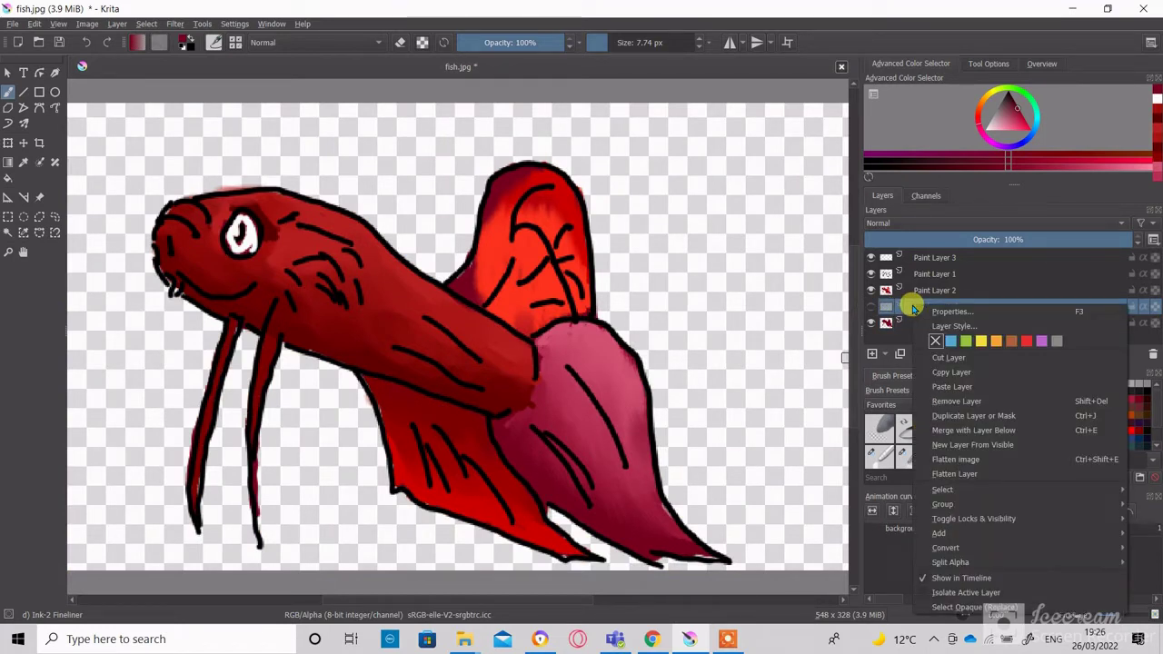
click(945, 402)
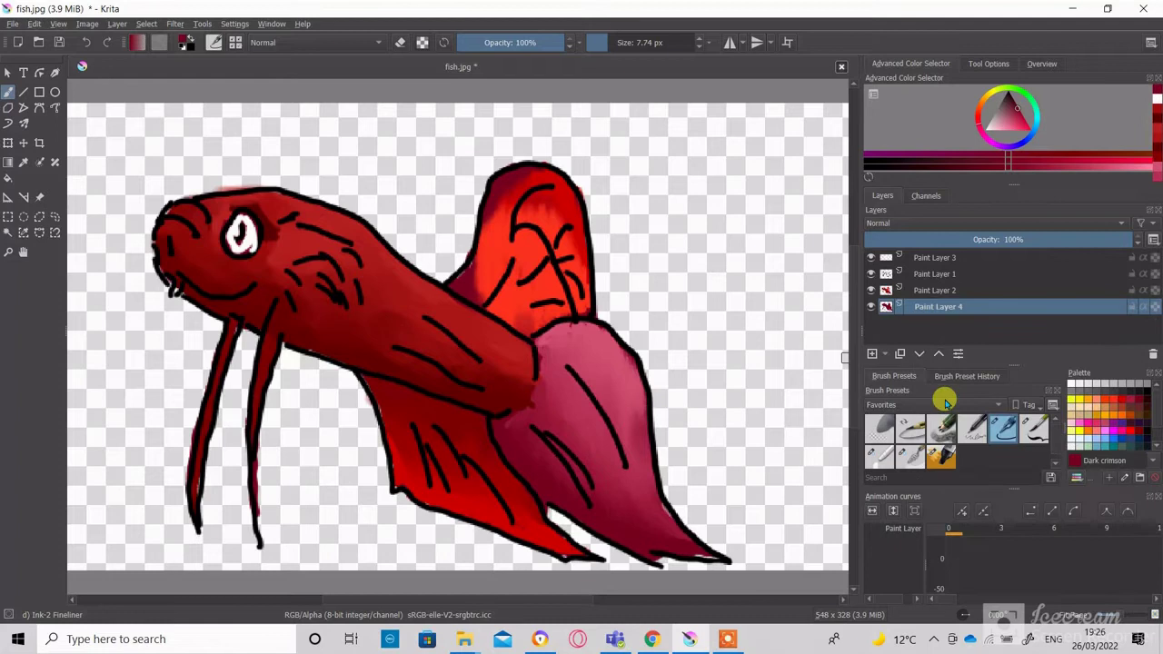
- Merge the four paint layers into one with Layer > Flatten Image
click(116, 24)
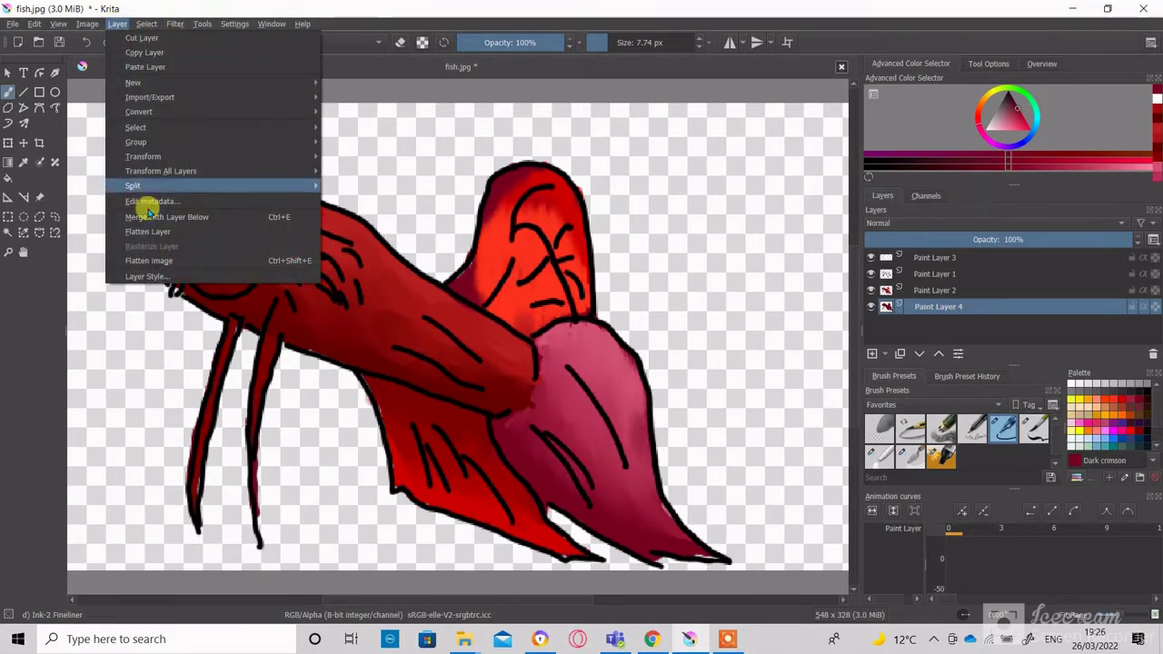
click(148, 261)
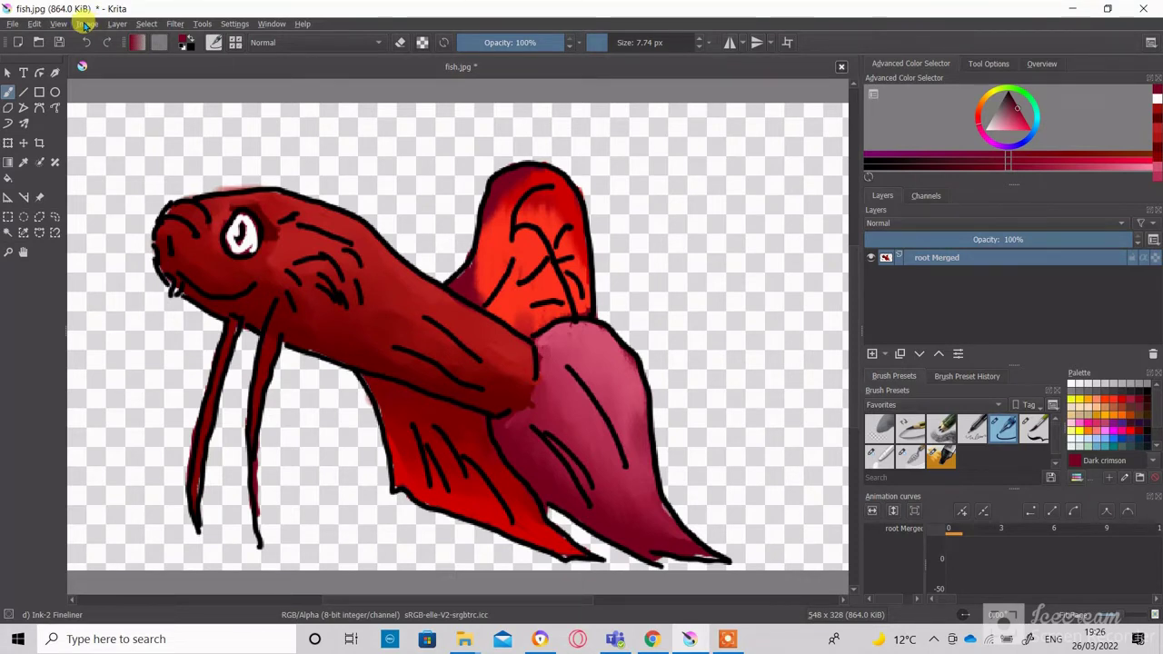
click(85, 26)
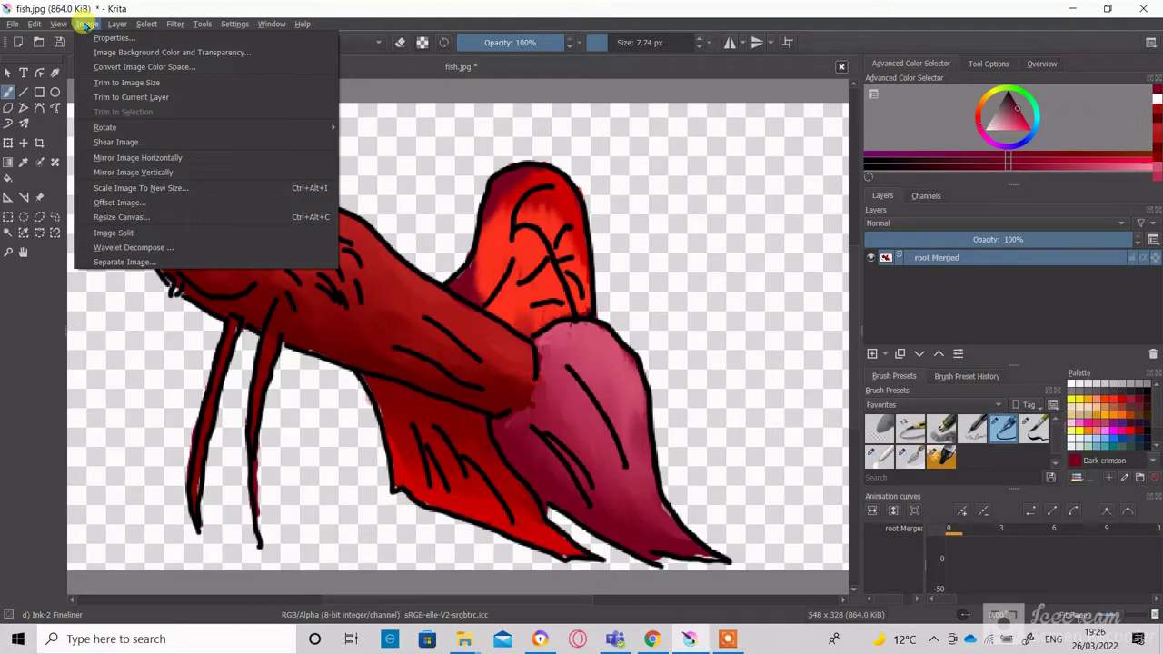
- Scale the image from 548 × 328 to 512 × 306 px with proportions constrained
click(170, 188)
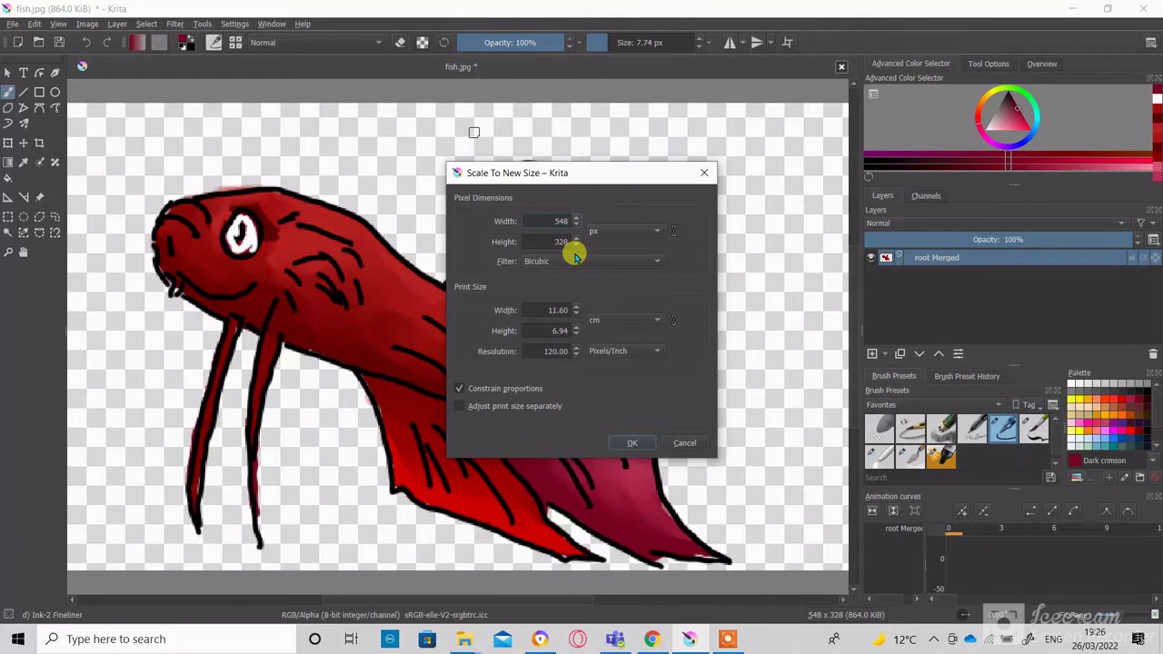
key(BackSpace)
key(BackSpace)
text(12)
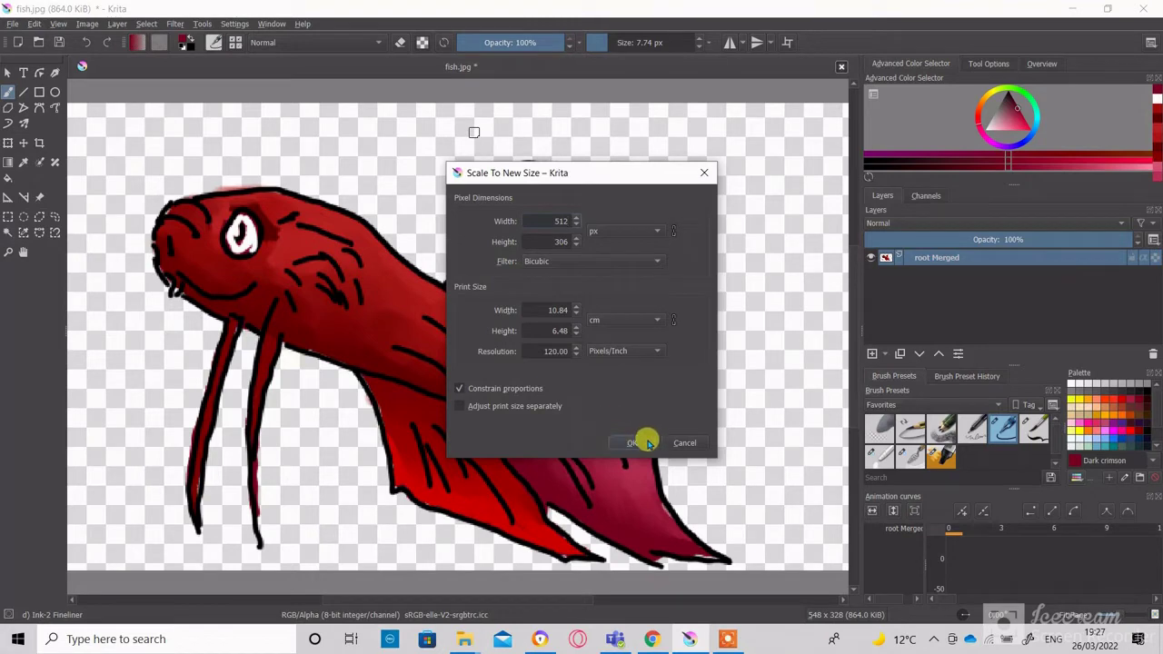
click(636, 442)
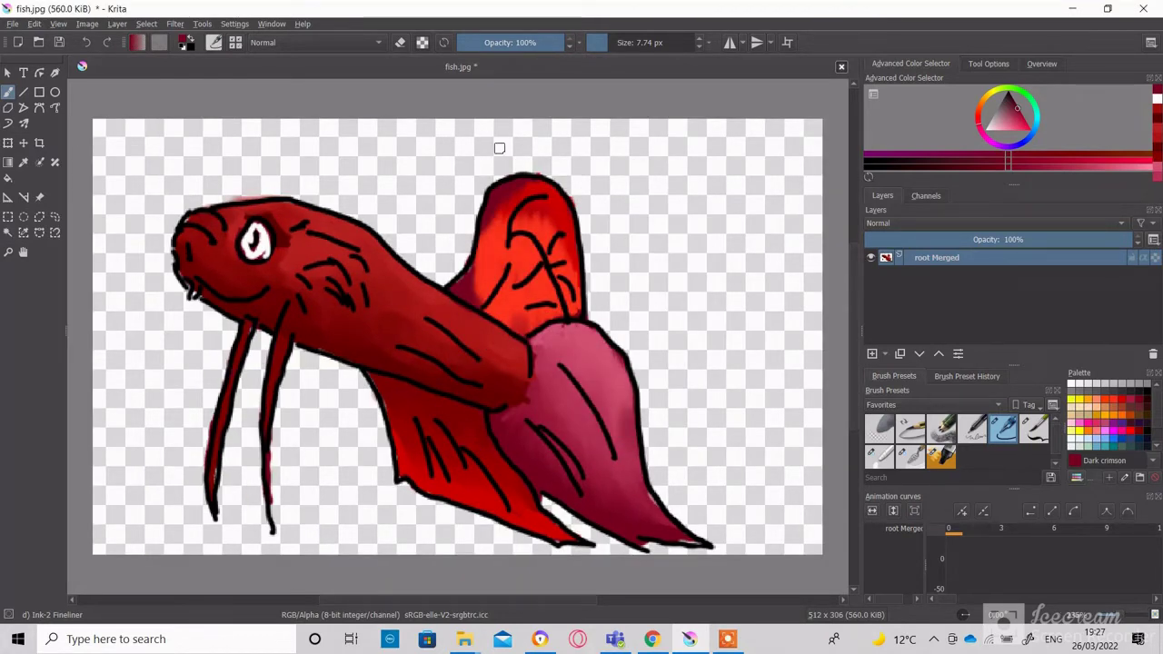
- Resize the canvas to 512 × 512 px, adding transparent space above and below the fish
click(85, 24)
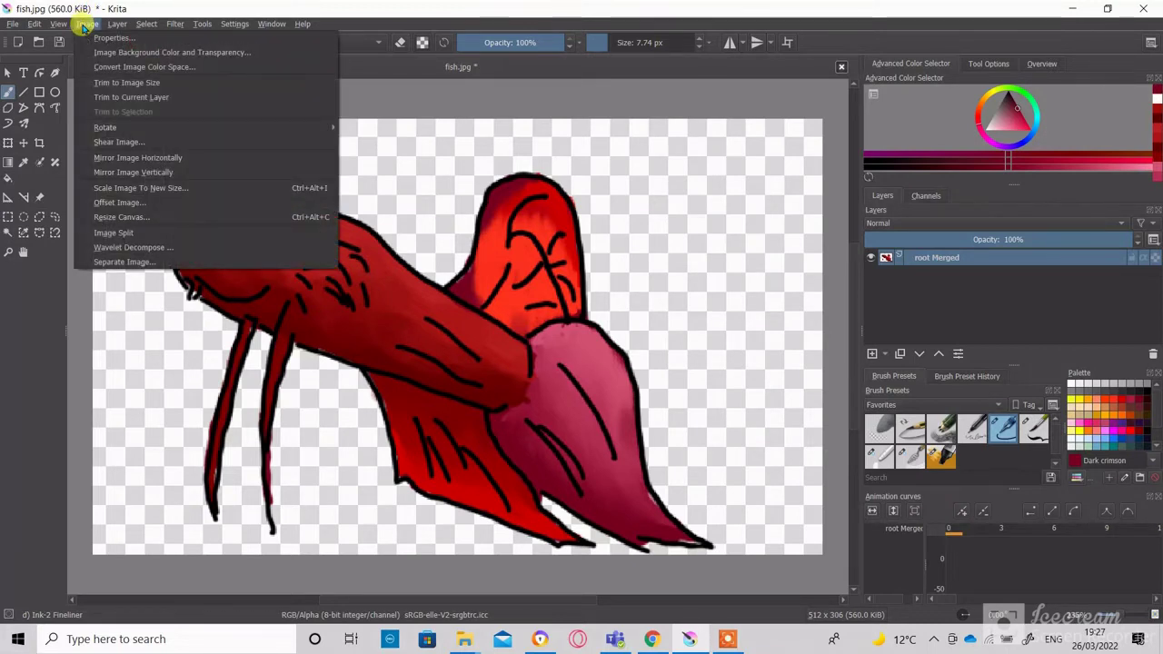
click(127, 219)
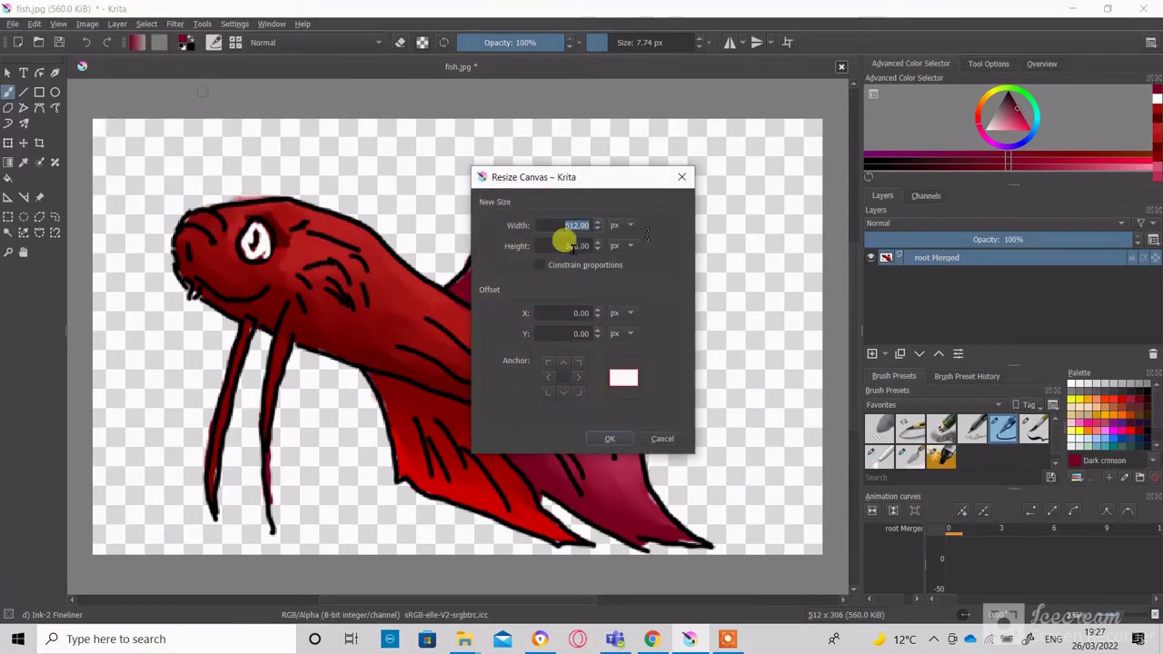
double_click(589, 246)
key(BackSpace)
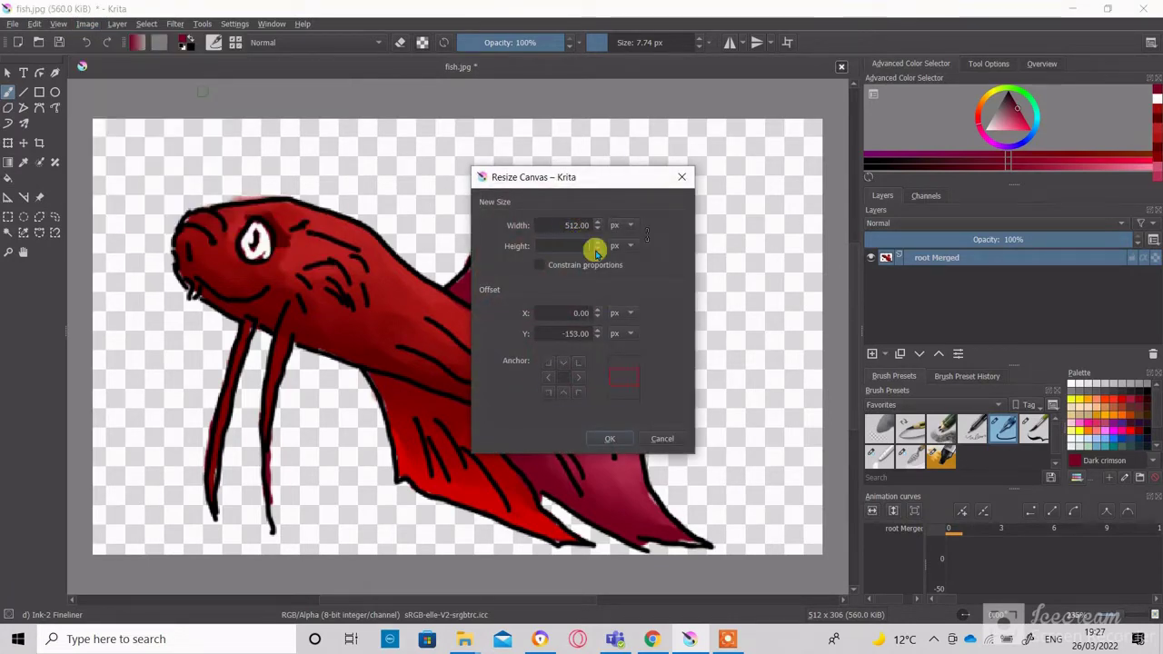
text(512)
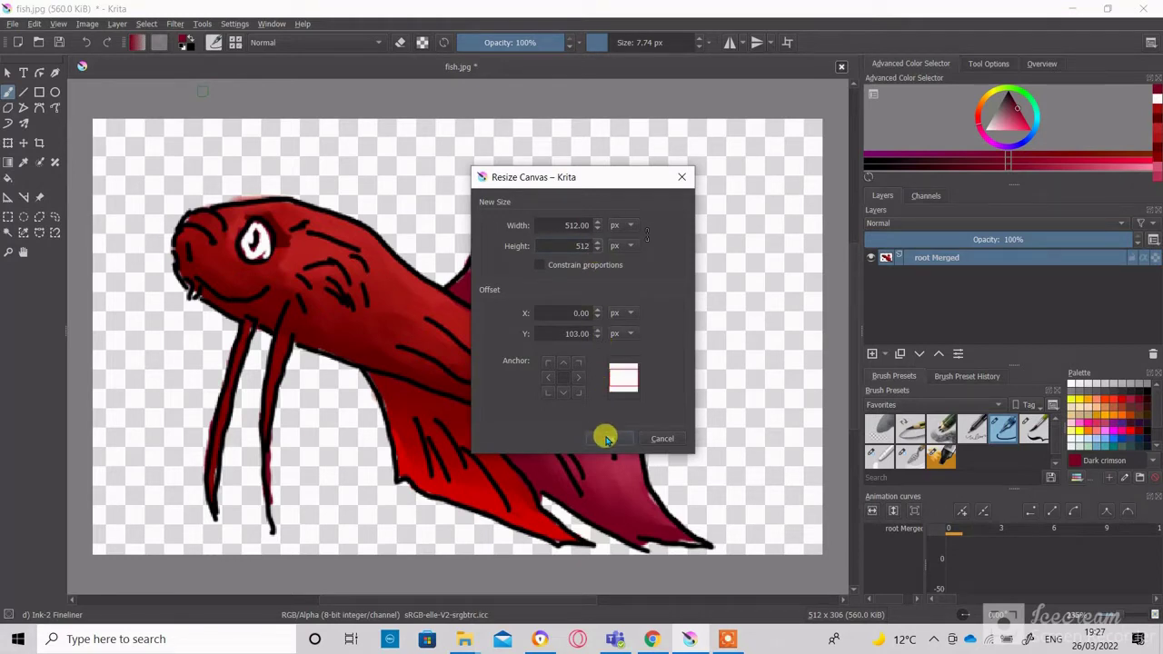
click(607, 440)
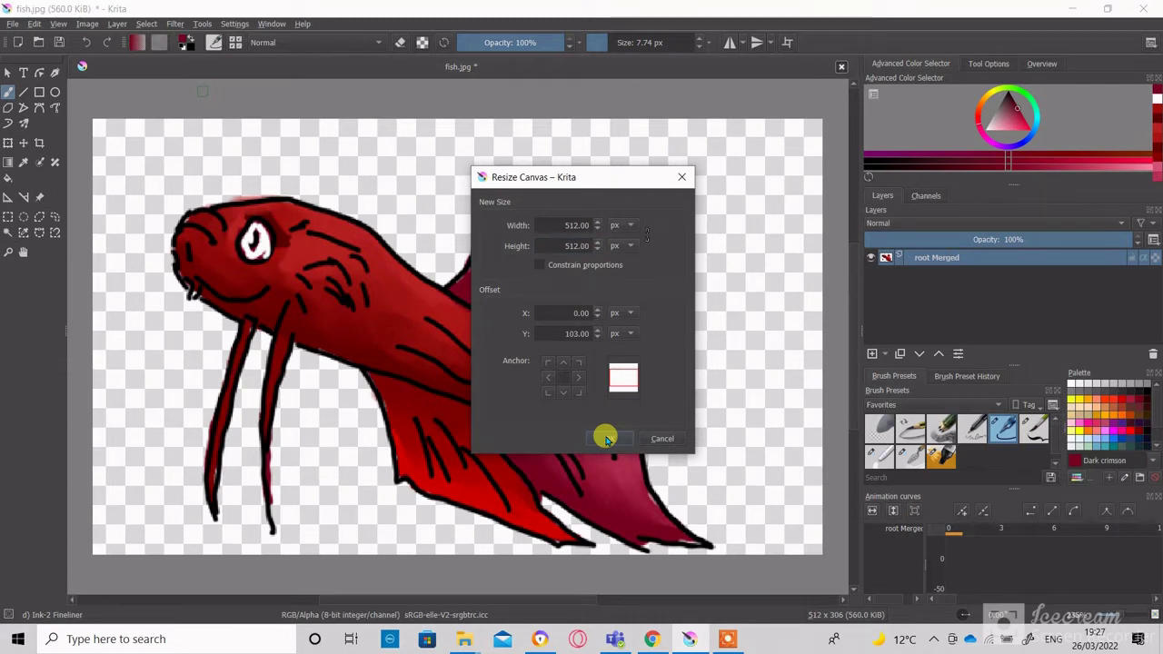
click(606, 439)
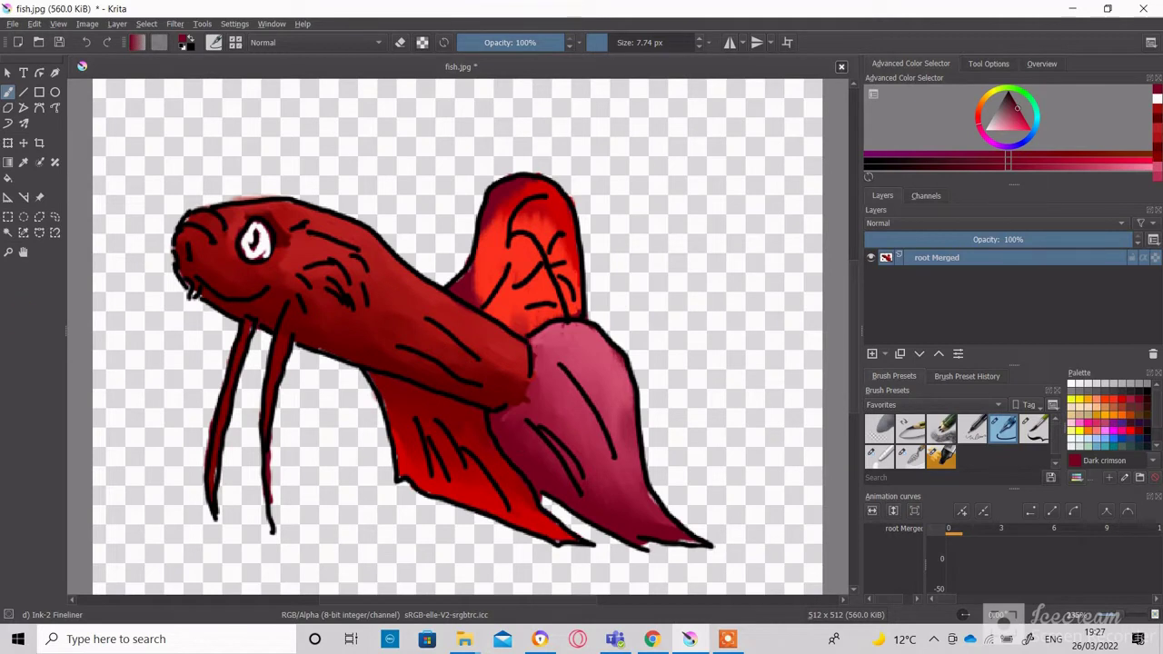
- Save the drawing as fish 3.png in PNG format, keeping the alpha channel
click(10, 24)
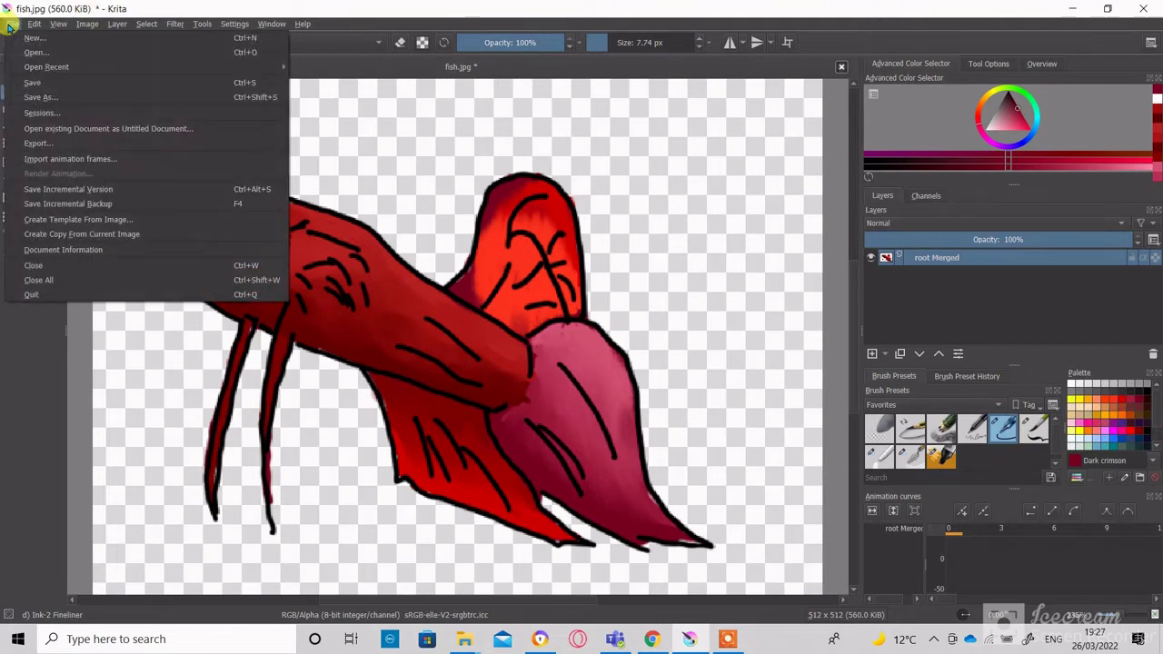
click(43, 98)
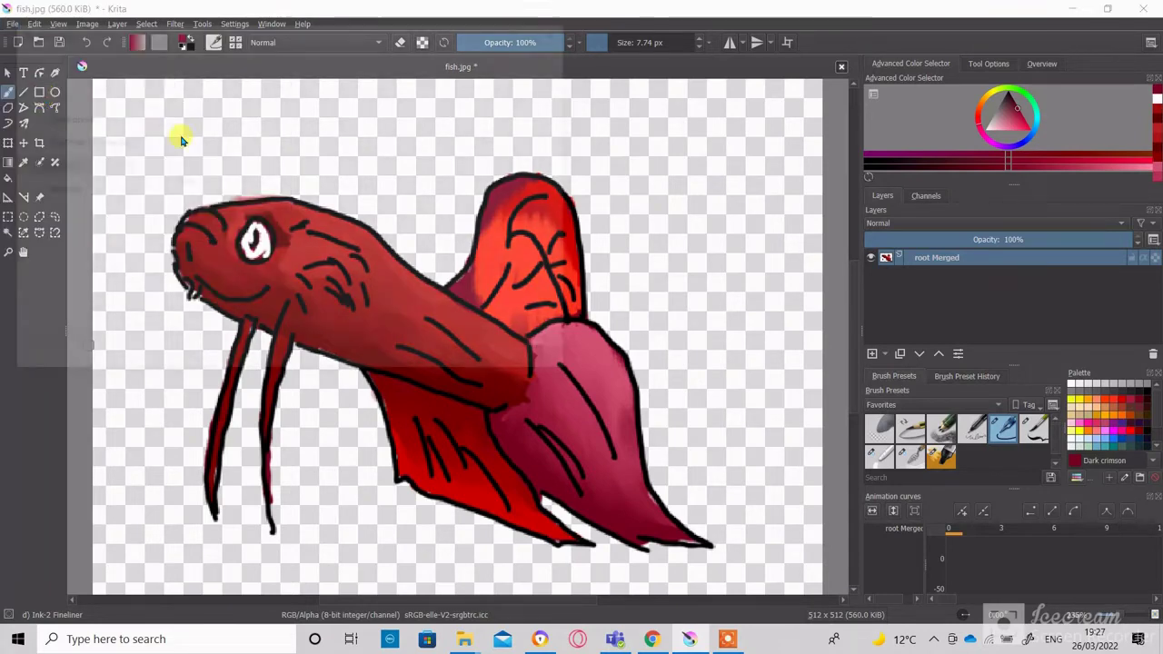
click(152, 273)
text(3)
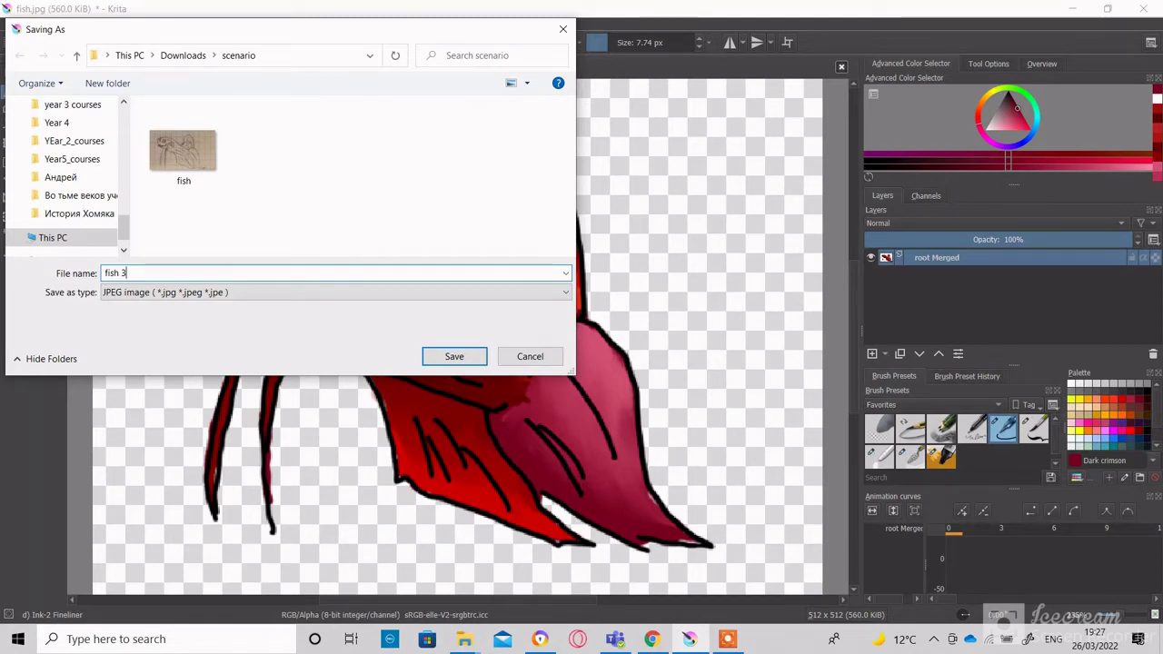
click(452, 355)
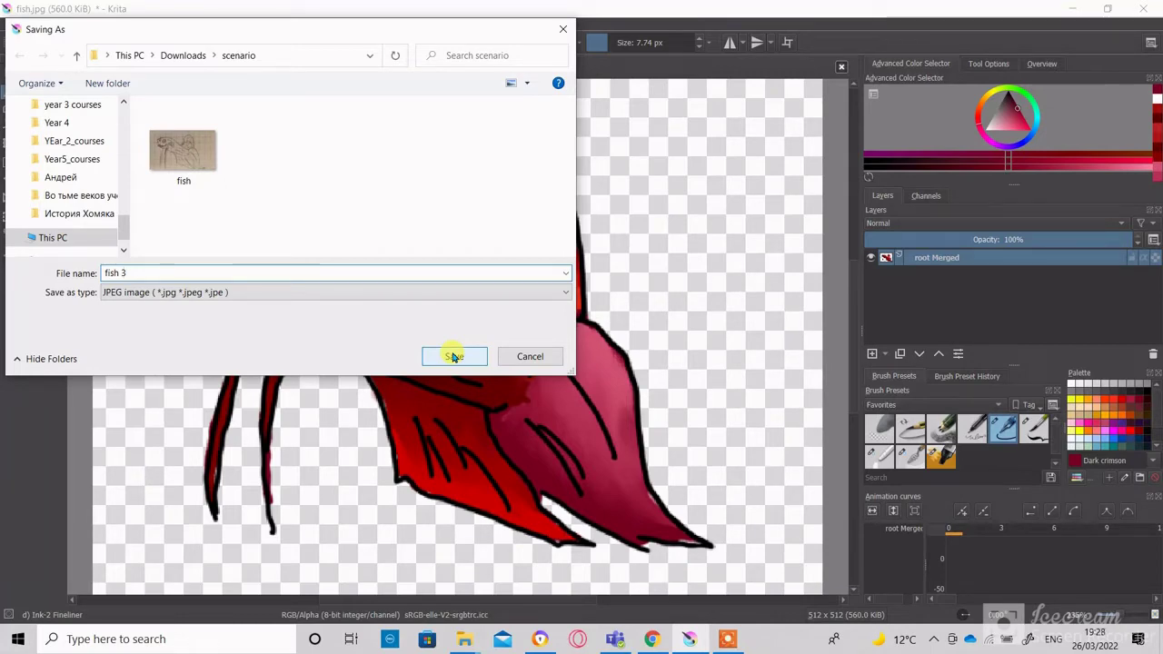
click(433, 292)
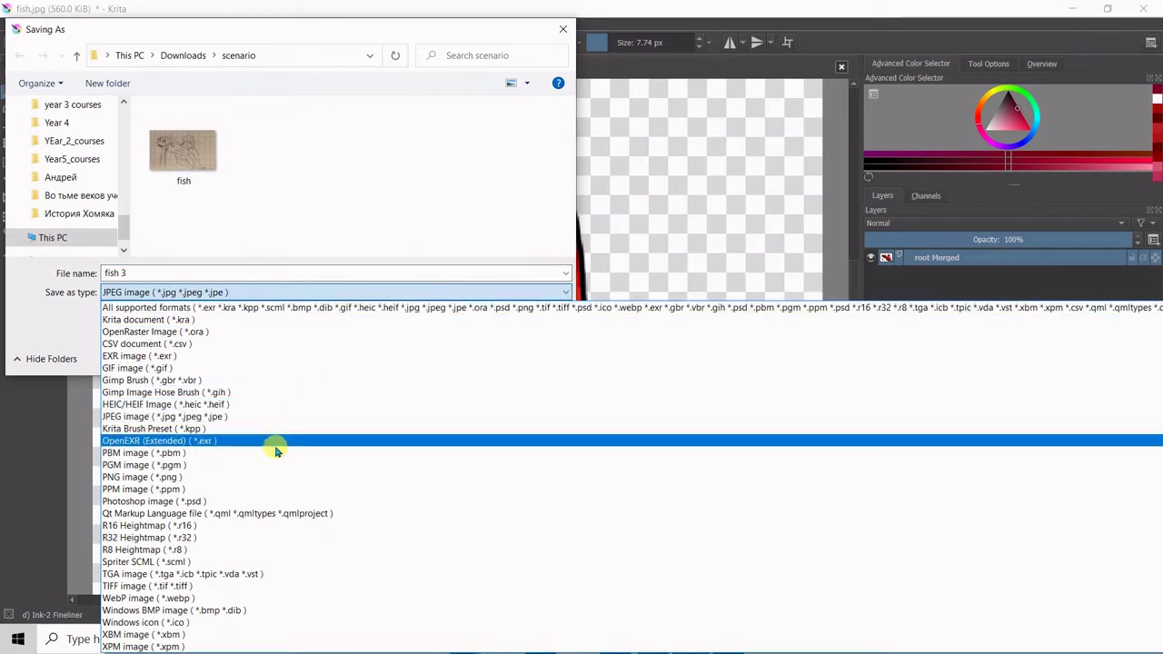
click(251, 477)
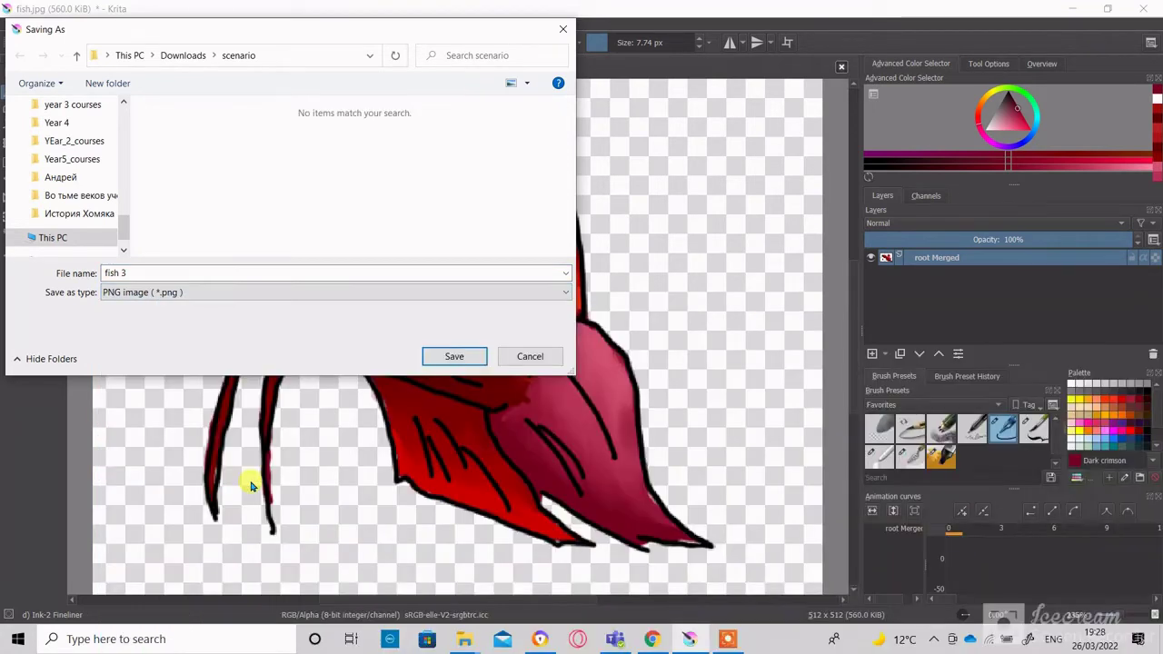
click(453, 357)
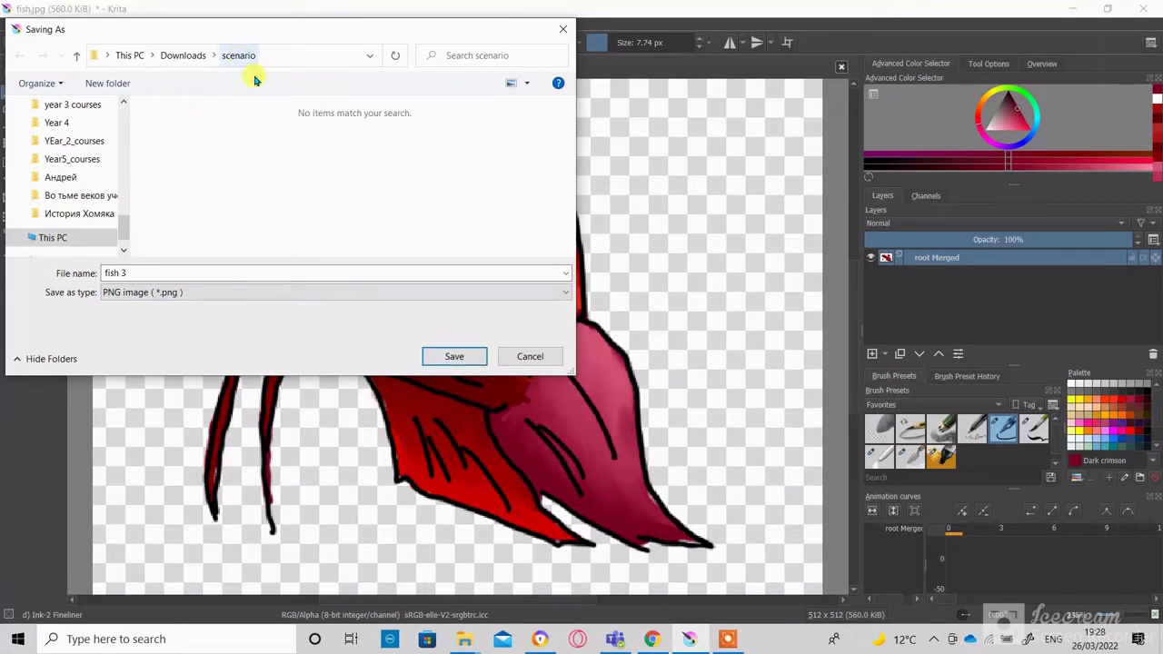
click(460, 358)
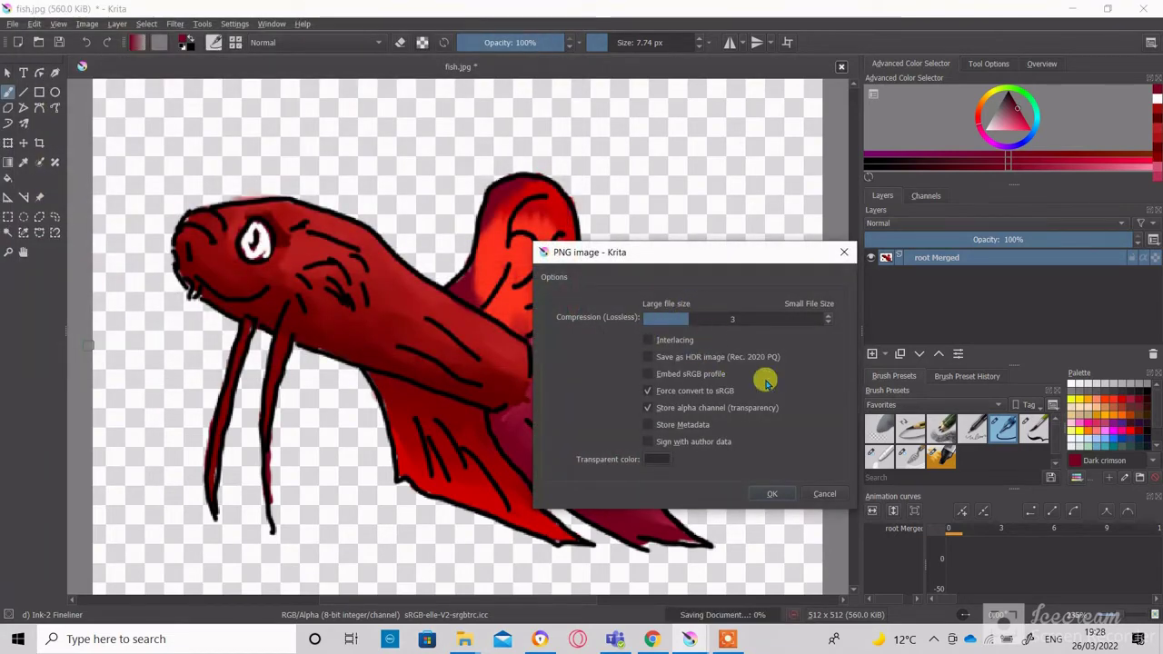
click(770, 491)
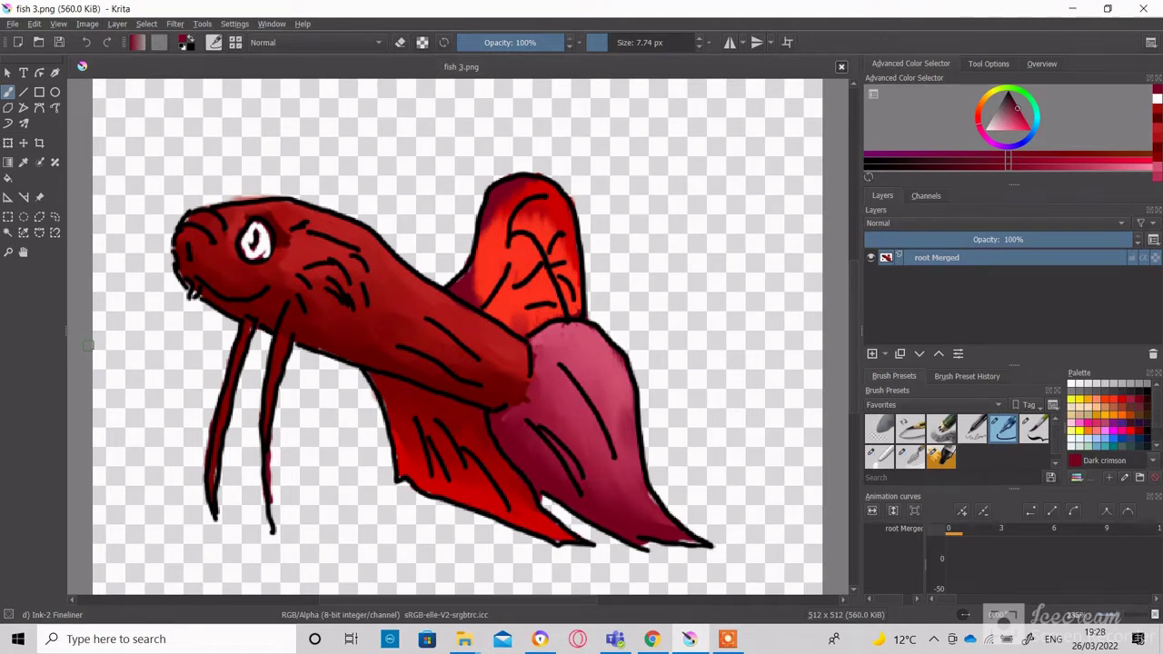
- Preview the exported fish 3 image from the scenario folder in Photos, then close it
mouse_move(464, 639)
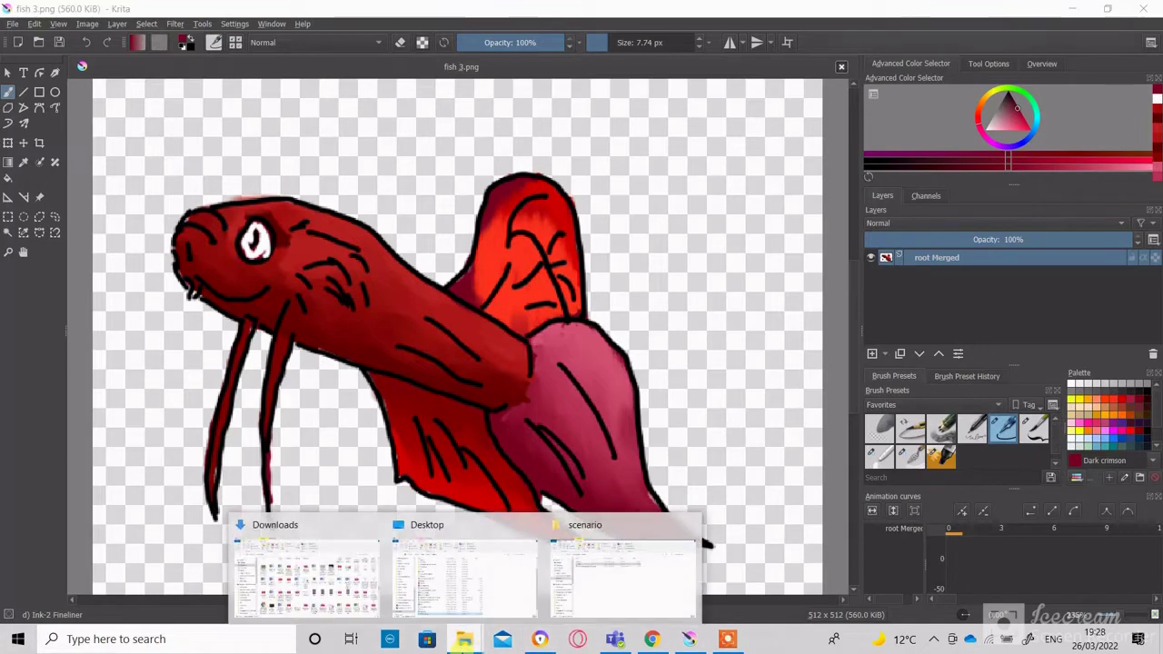
click(596, 588)
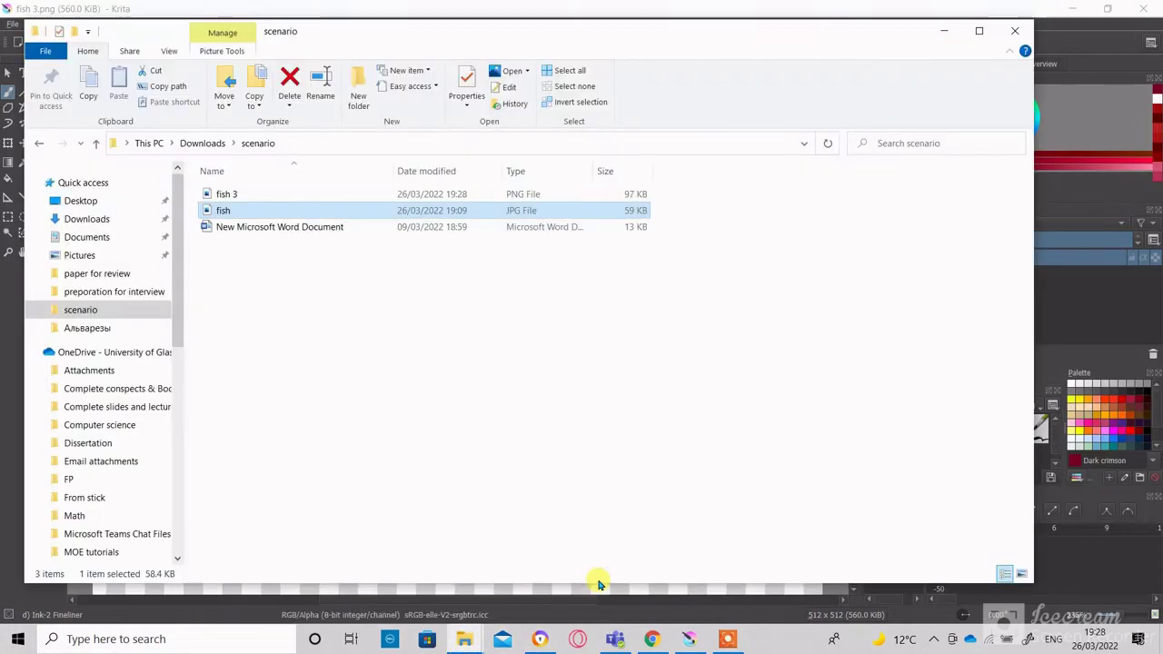
double_click(240, 196)
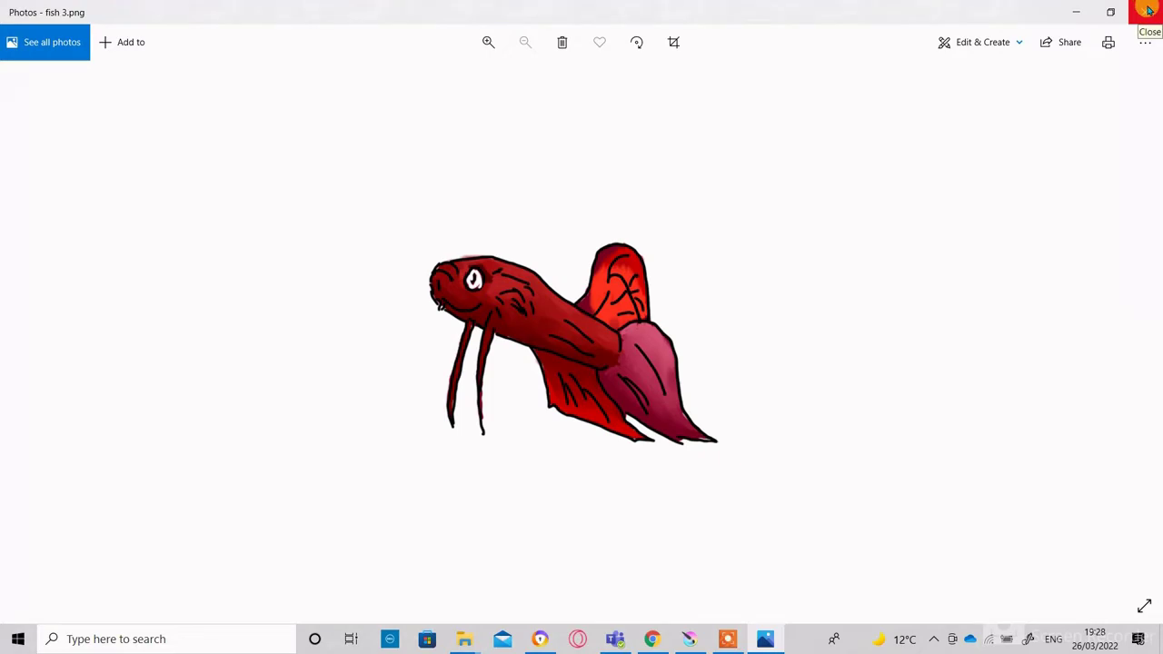
click(1143, 9)
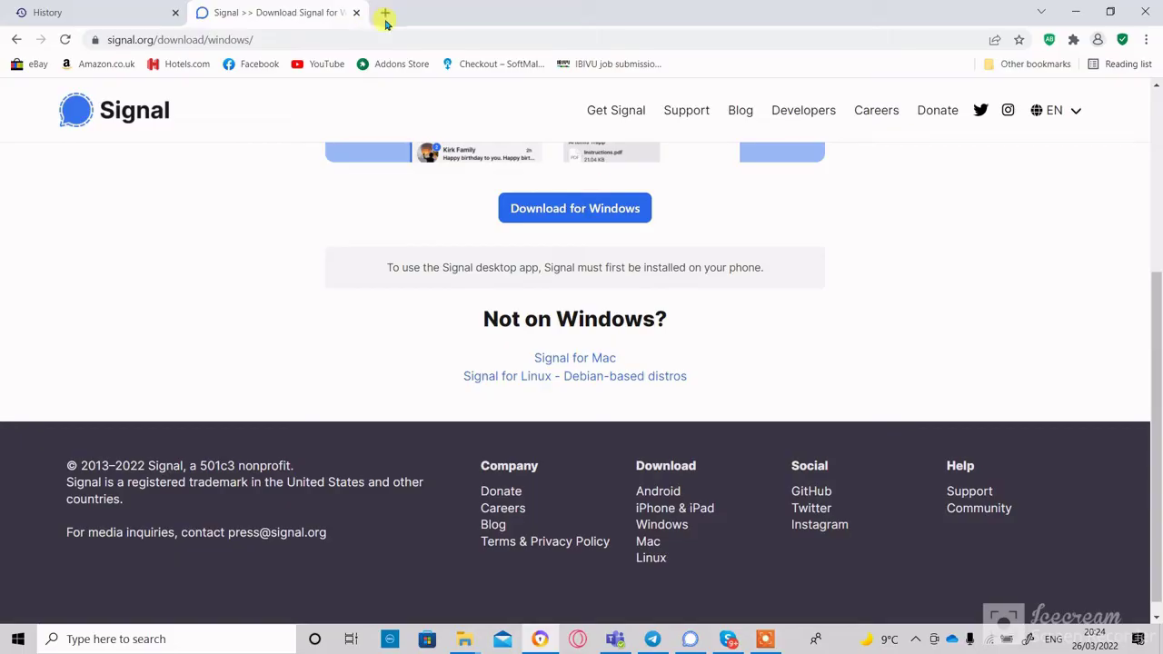
- Search 'gimp download' in a new Chrome tab and open the 'Downloads - GIMP' page
click(384, 13)
text(g)
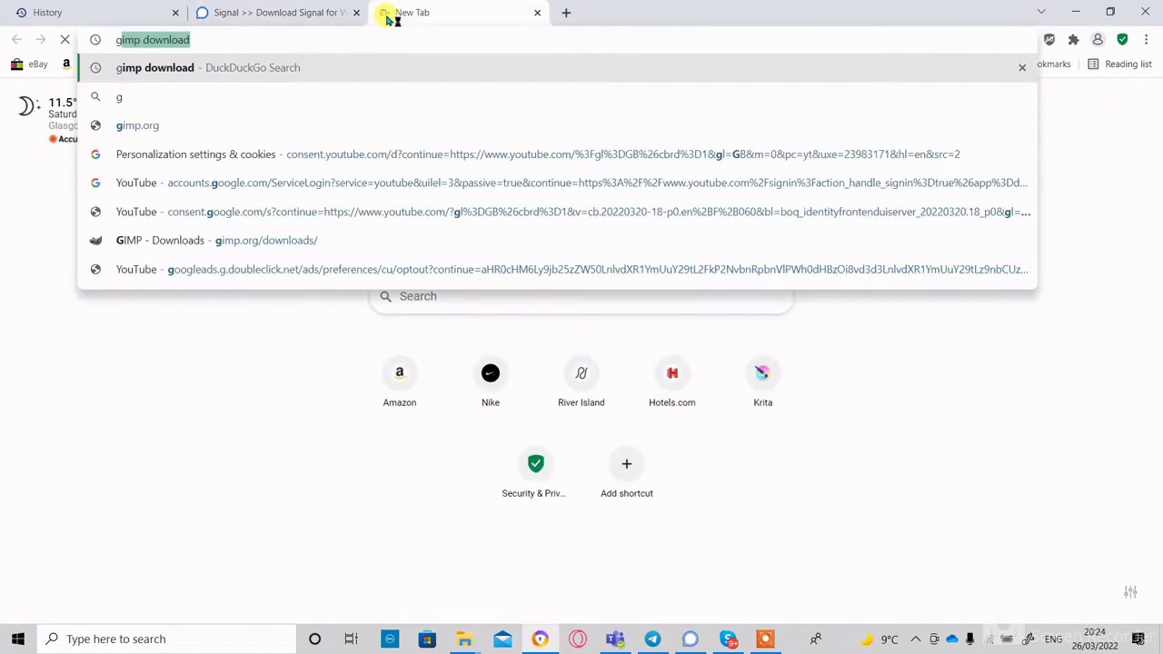
text(imp7)
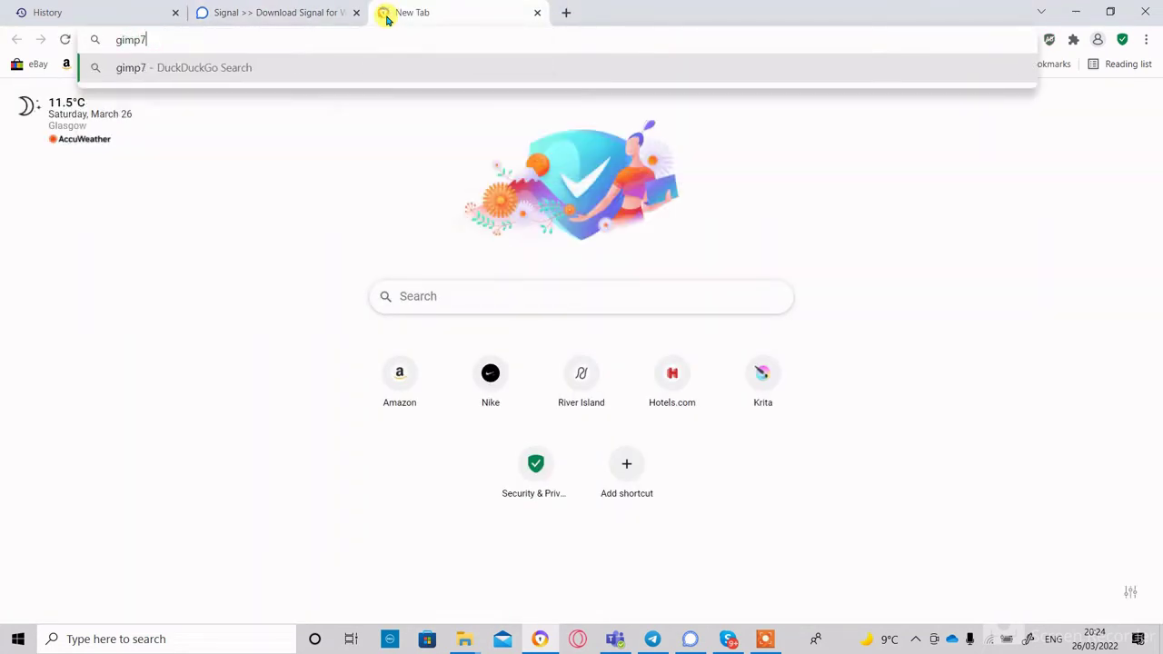
key(BackSpace)
click(246, 96)
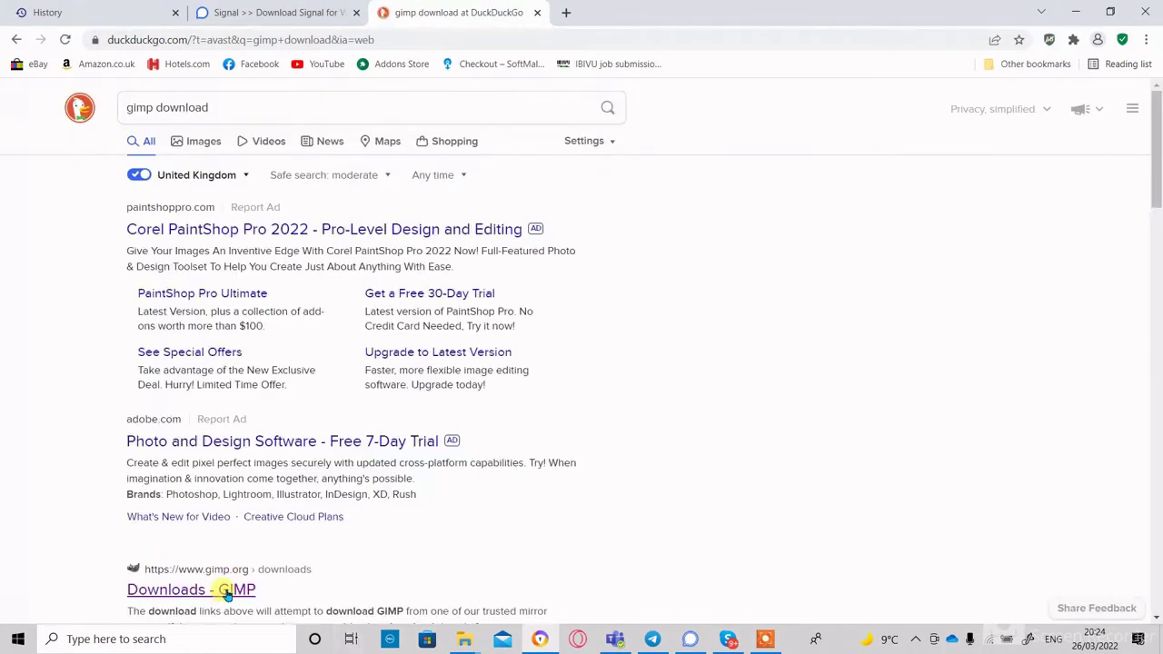
click(226, 598)
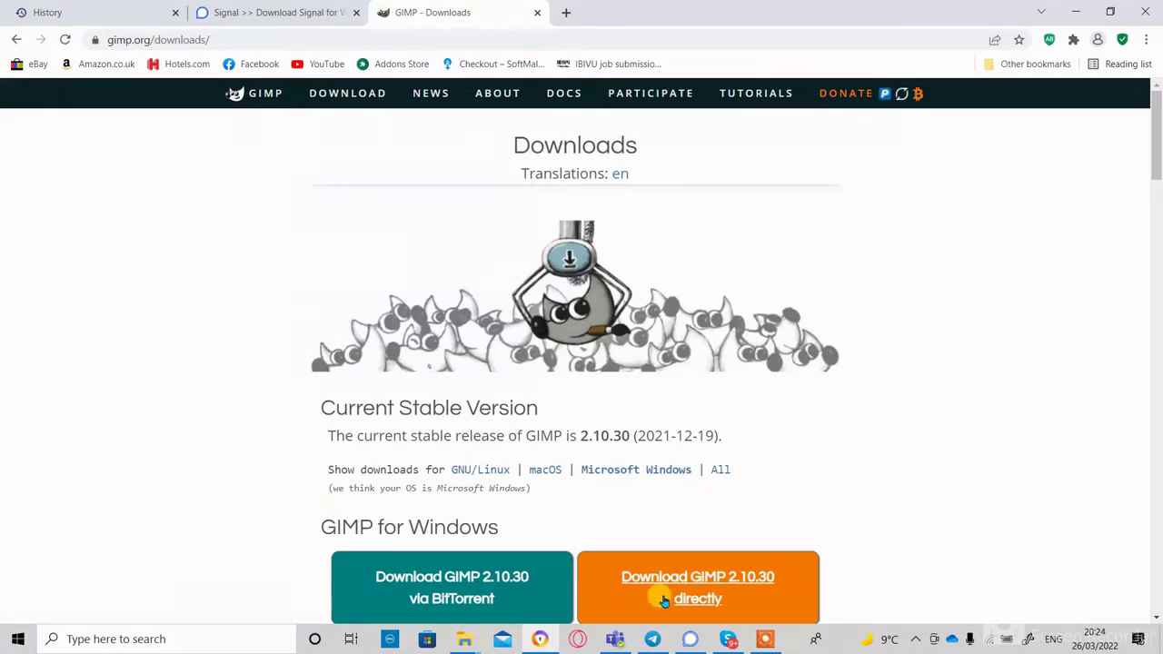
scroll(1102, 206, down, 4)
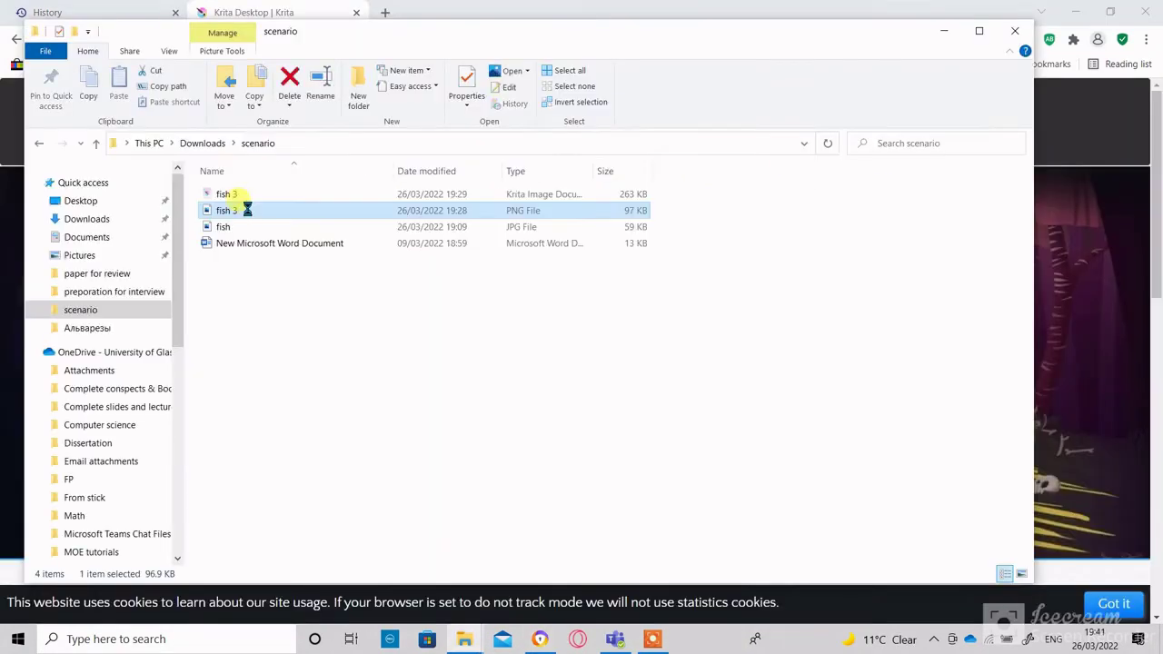
- Open fish 3.png in GIMP through Open with > Choose another app
right_click(249, 210)
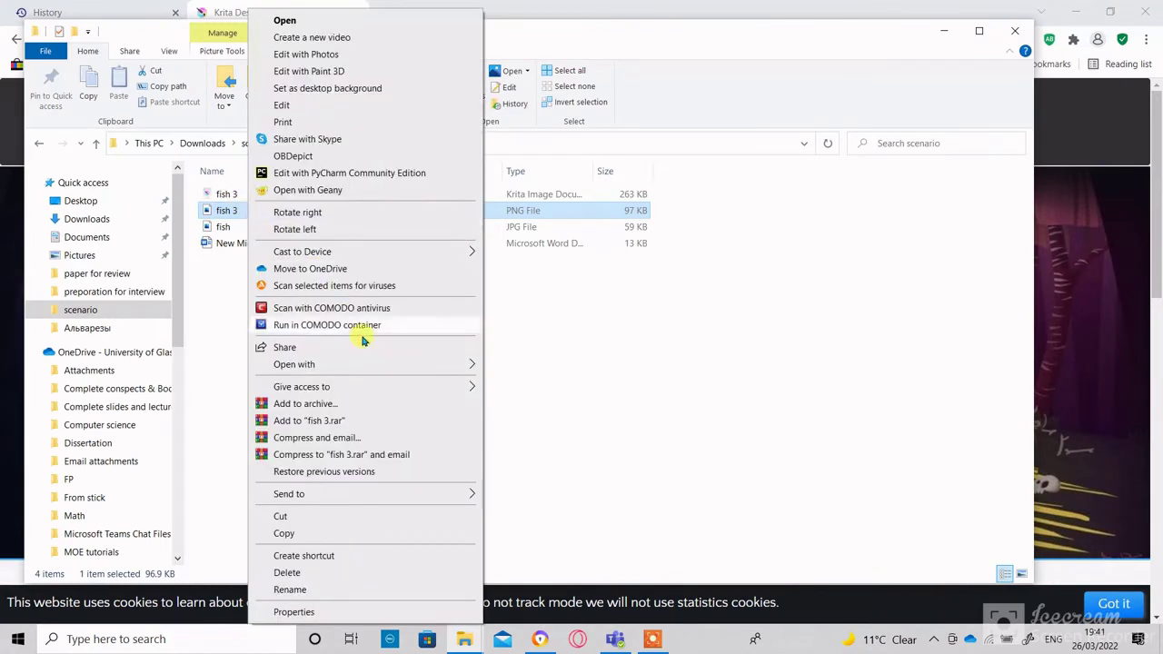
mouse_move(365, 367)
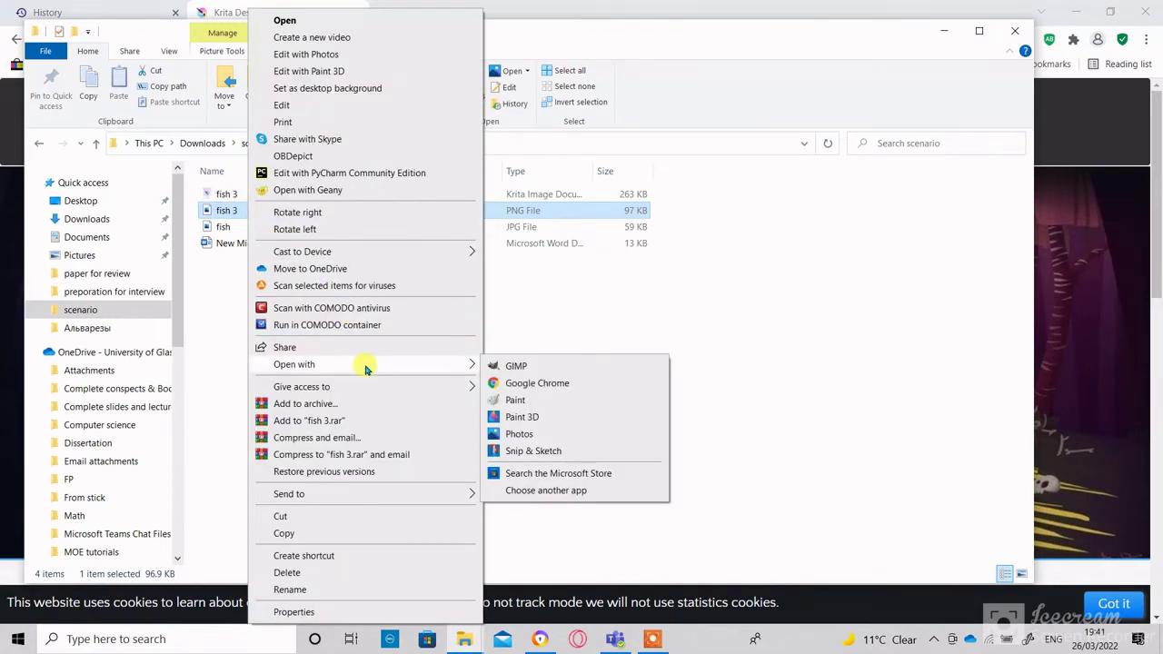
click(560, 492)
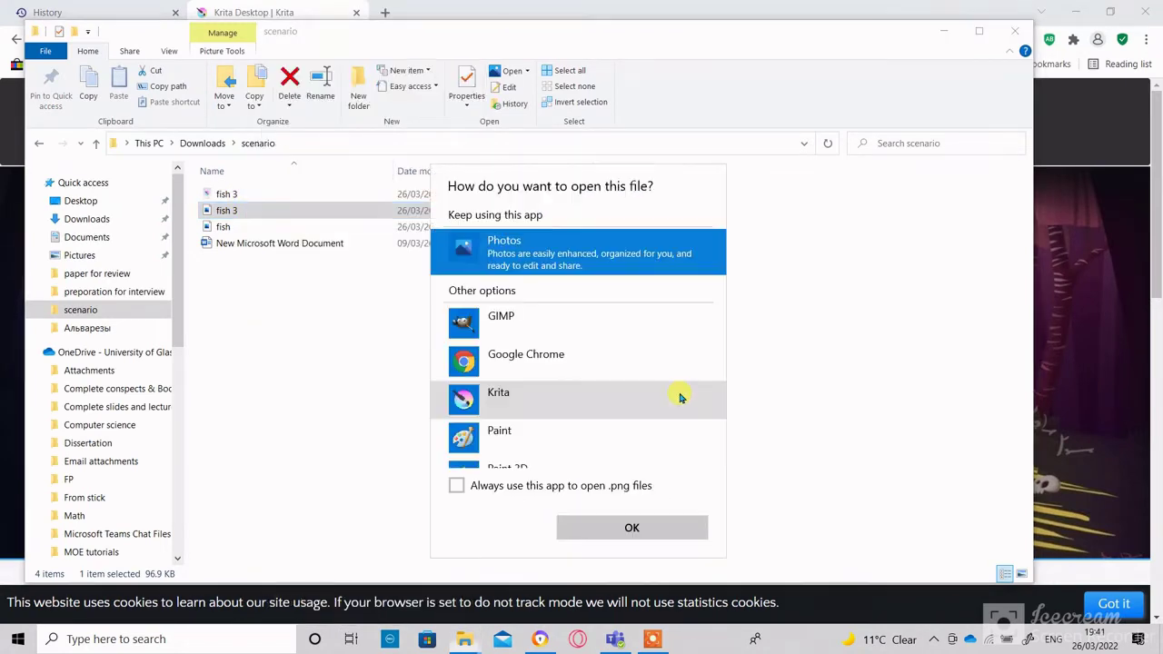
click(582, 323)
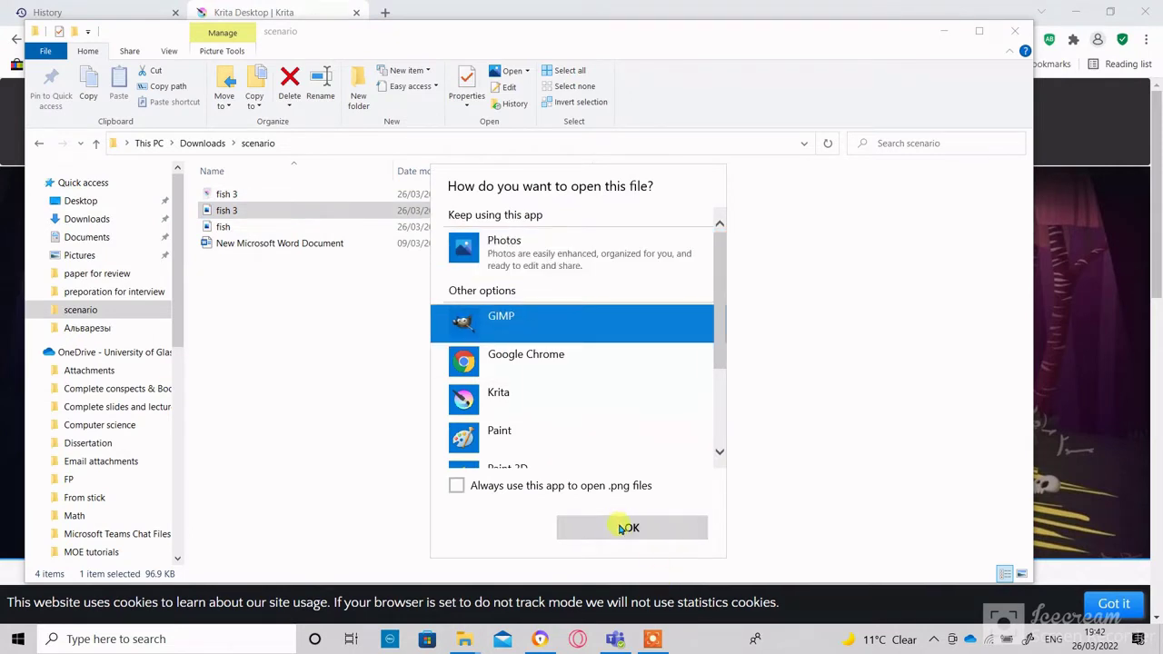
click(623, 527)
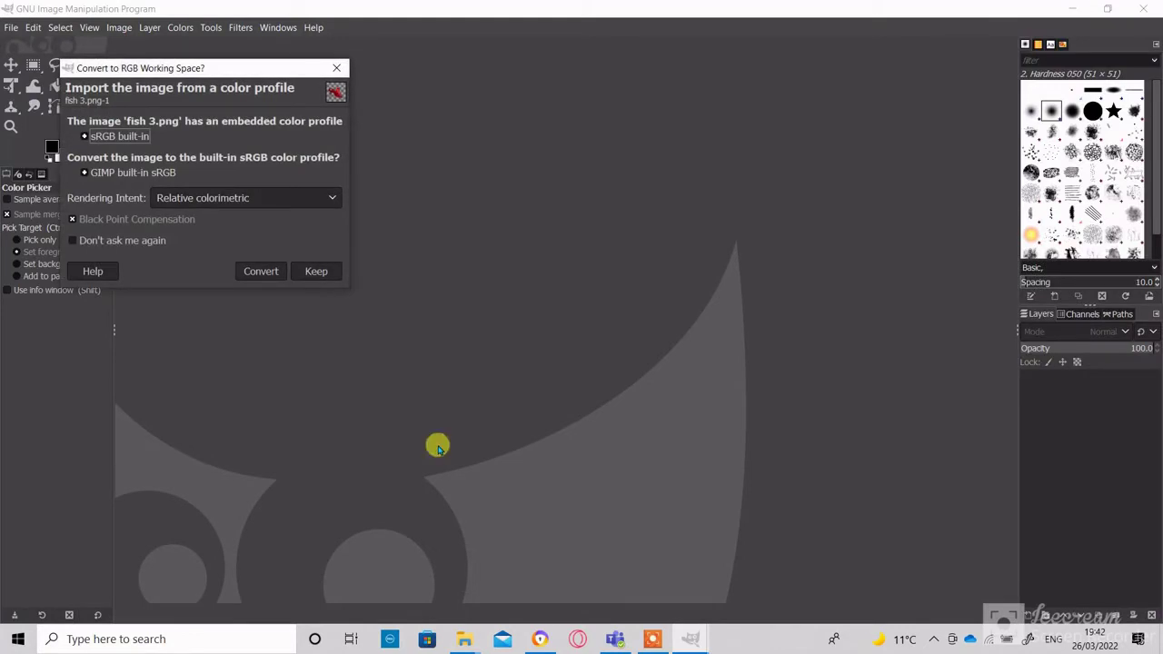
- Convert fish 3 to GIMP's built-in sRGB profile as it loads
click(262, 272)
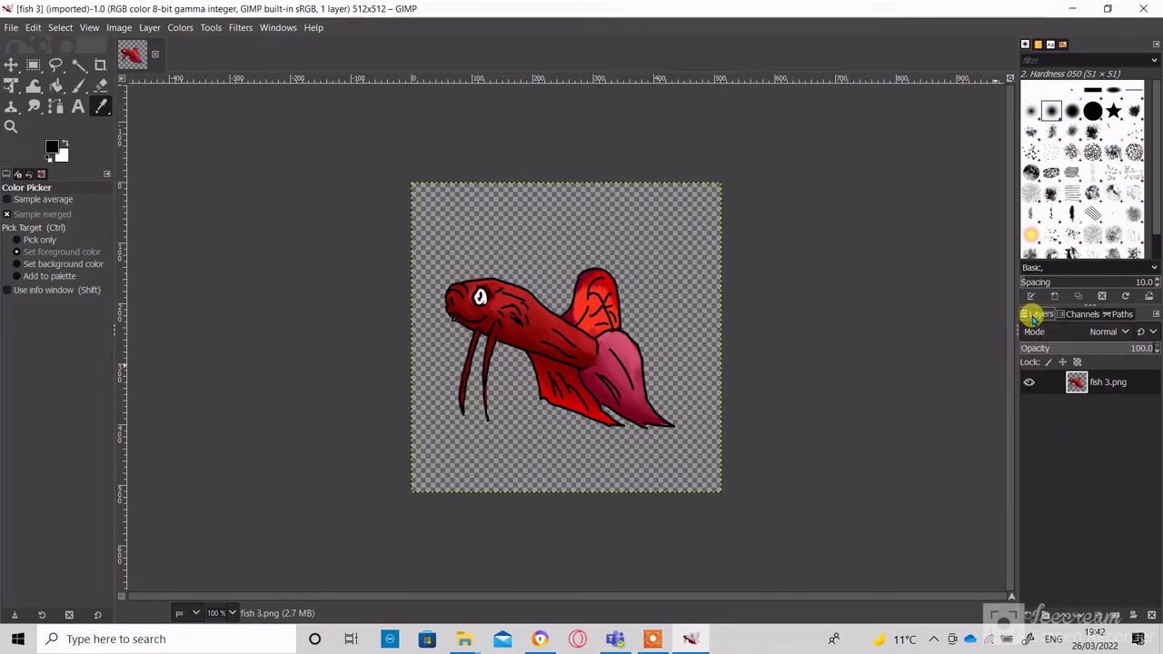
- Add a transparent White_background layer below fish 3.png, then reselect the fish 3.png layer
click(1030, 618)
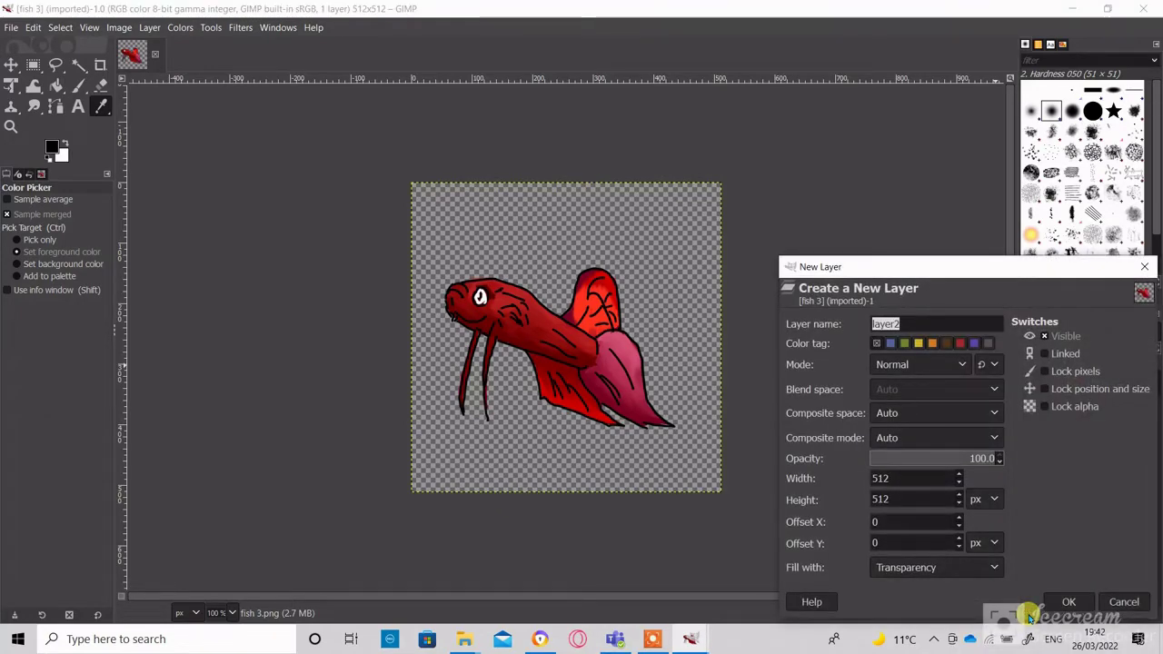
click(900, 318)
key(BackSpace)
key(BackSpace)
key(BackSpace)
key(BackSpace)
key(BackSpace)
text(White_backgroun)
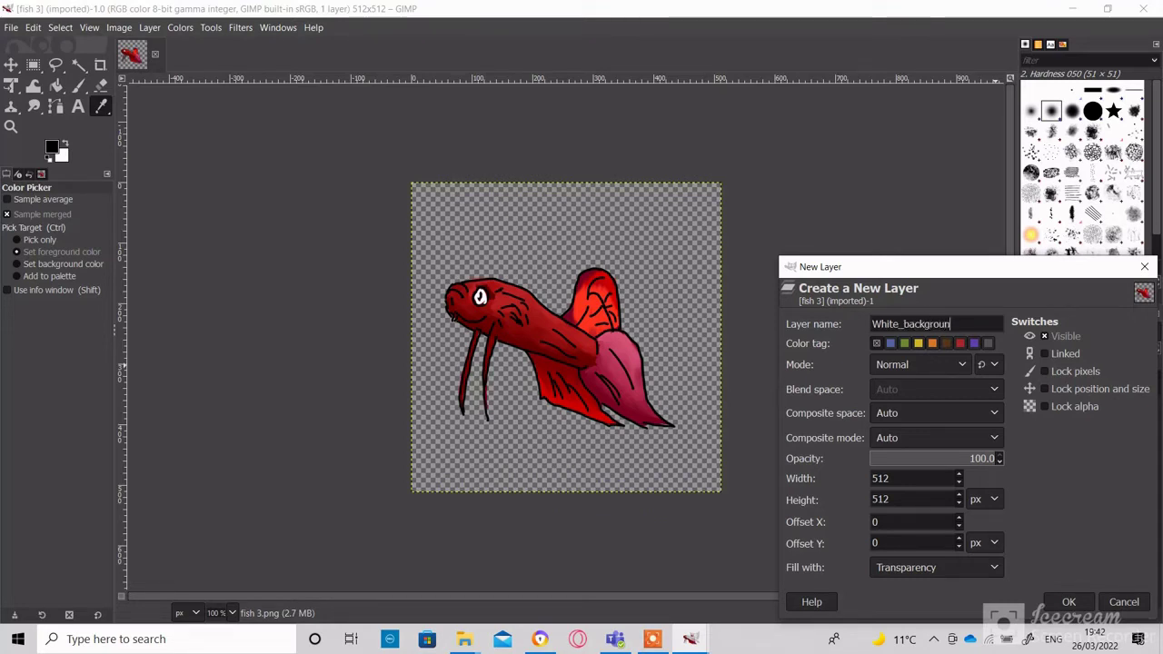
text(s)
key(BackSpace)
text(d)
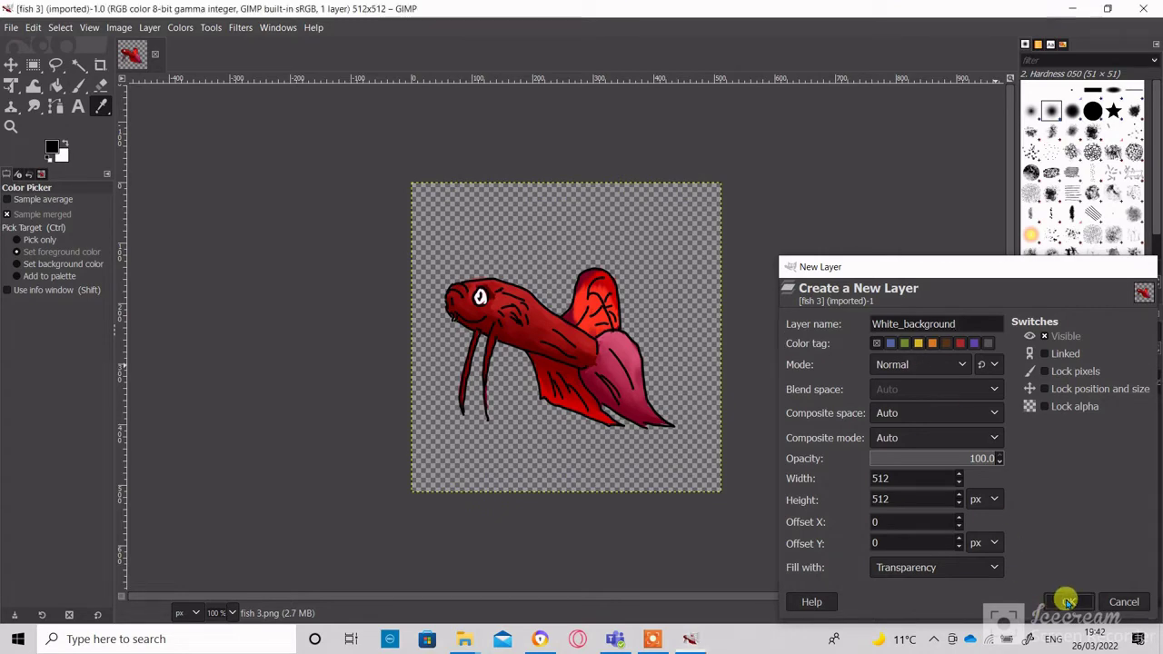
click(1067, 603)
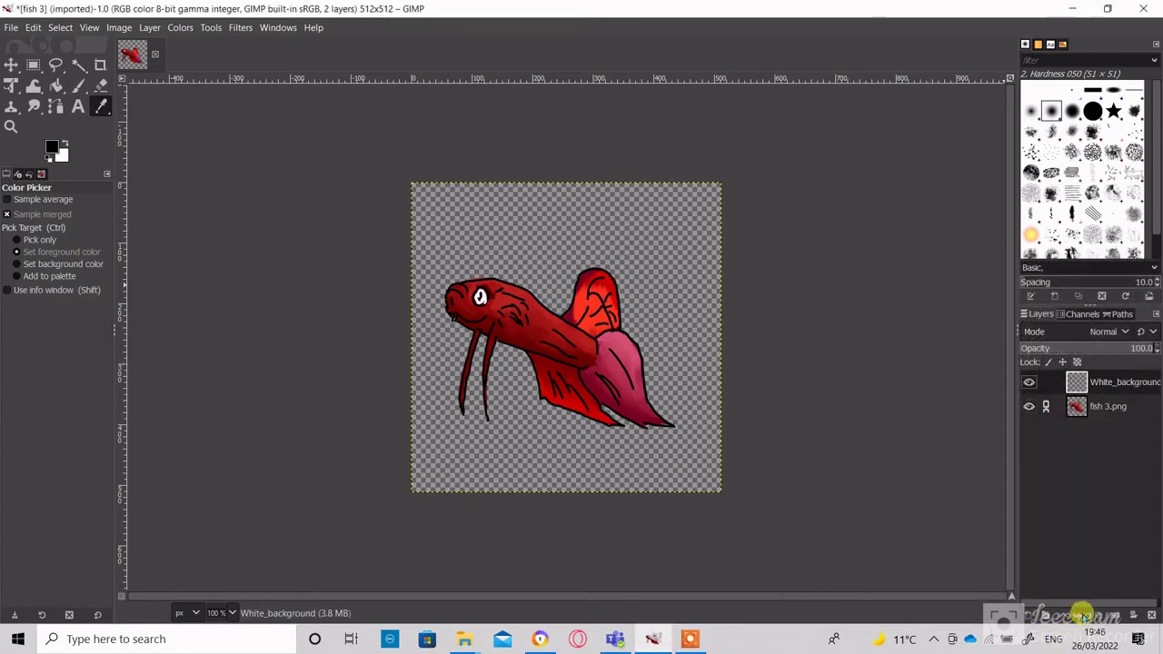
click(1080, 615)
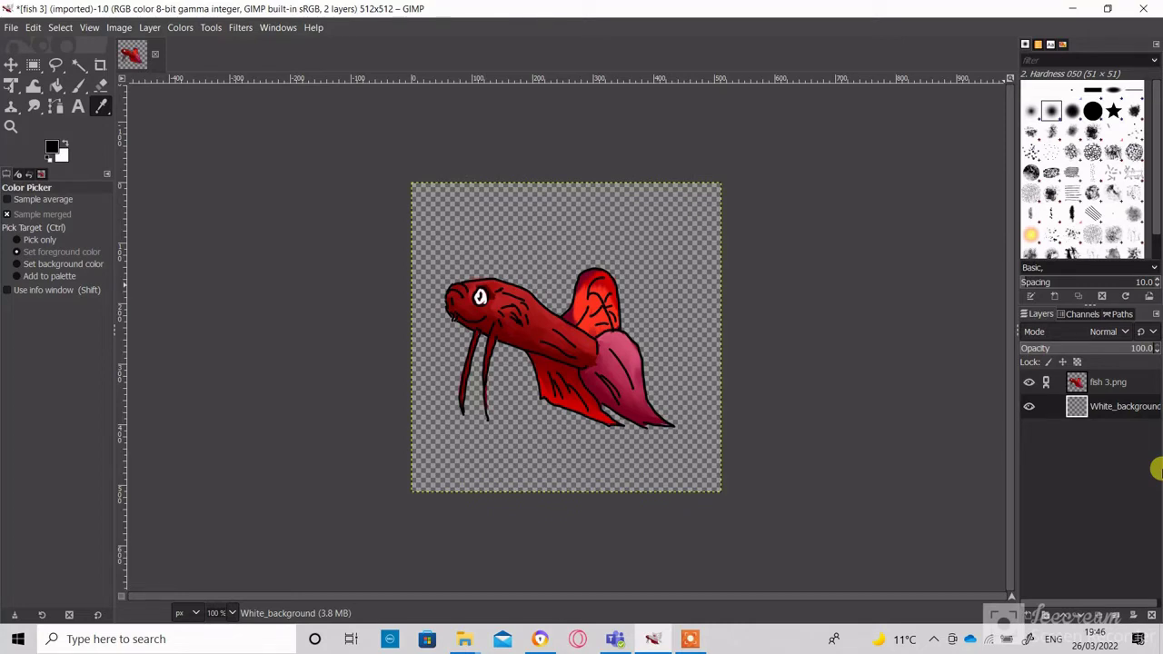
click(1119, 385)
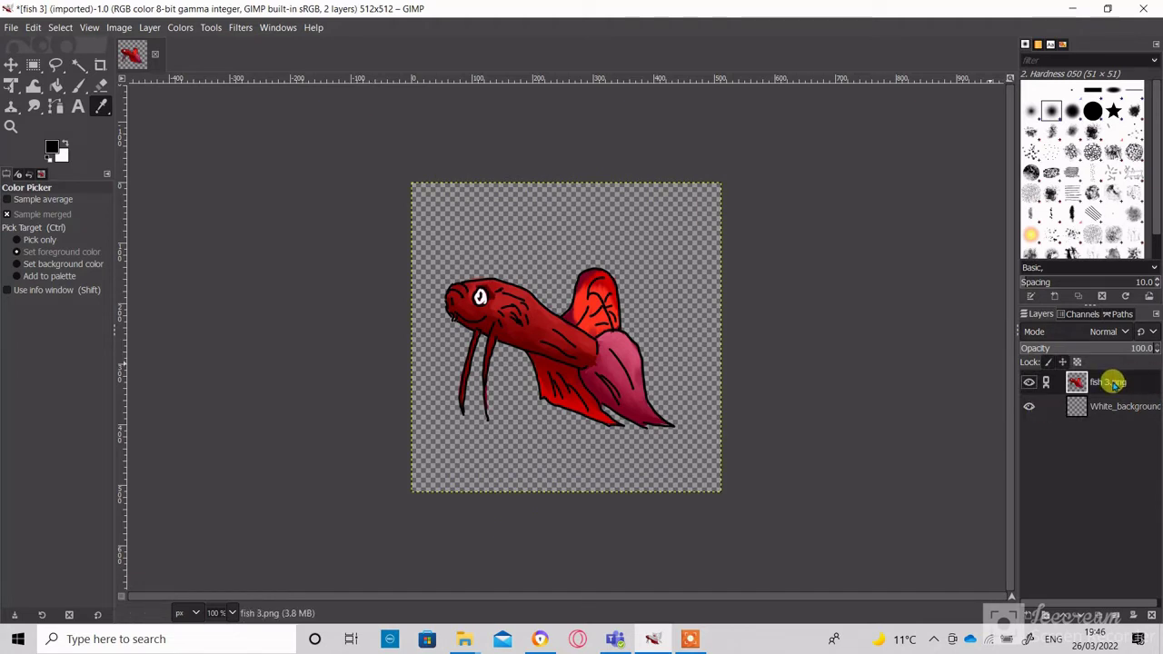
- Convert the fish layer's alpha to a selection, grow it 10 px, and activate White_background
right_click(1114, 383)
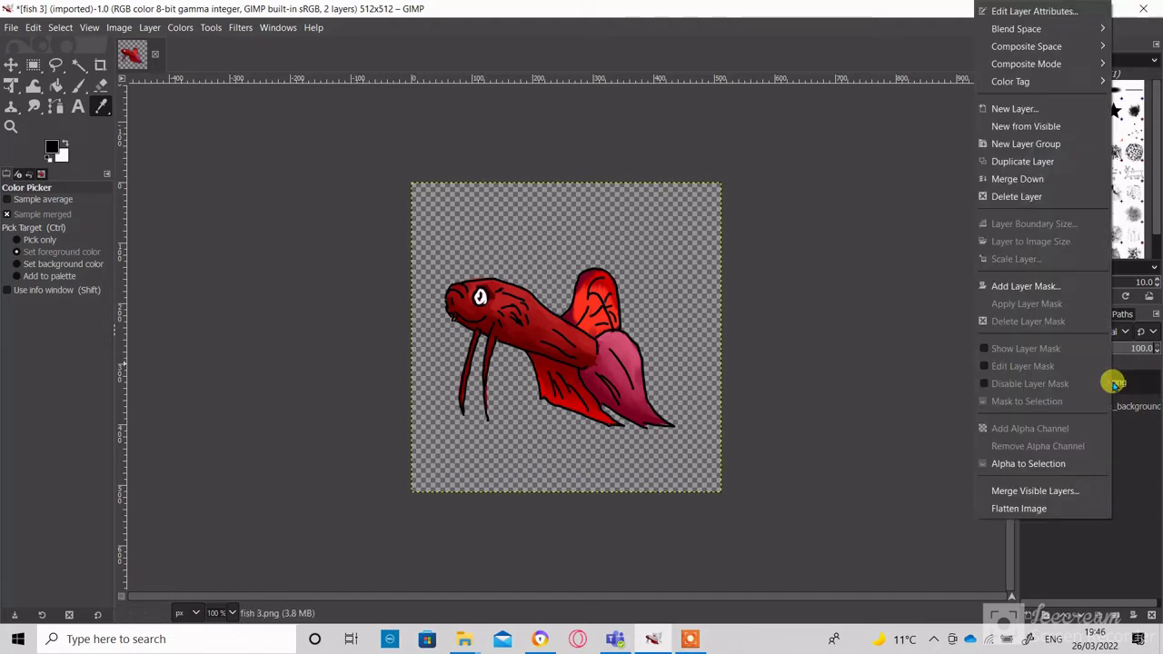
click(1025, 463)
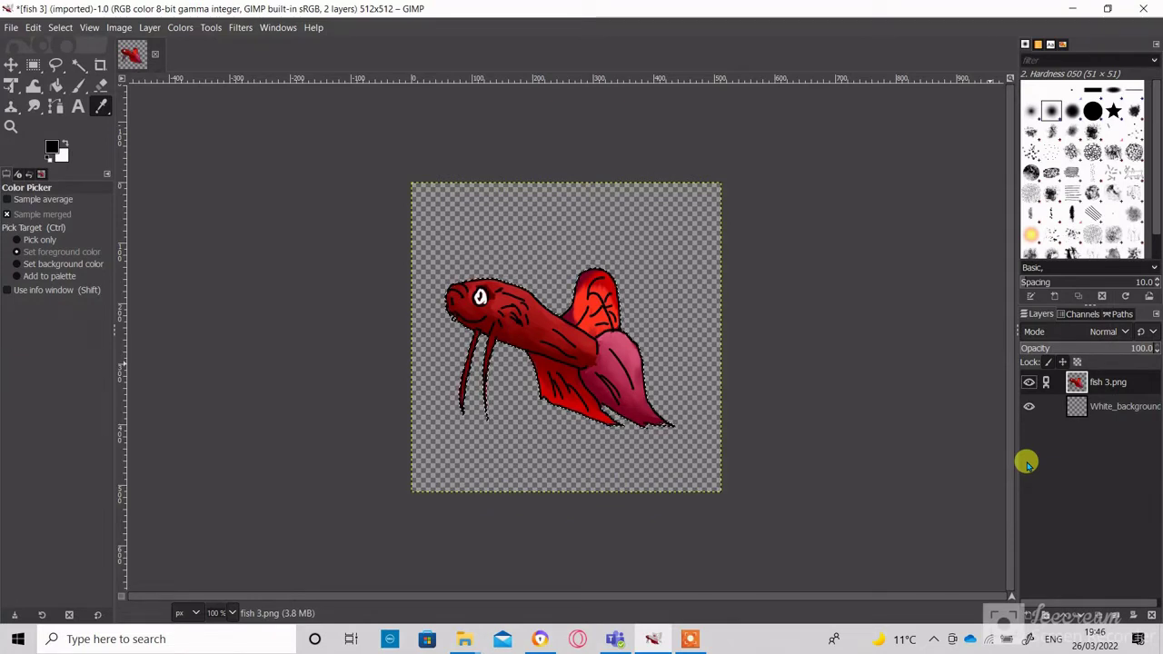
click(57, 27)
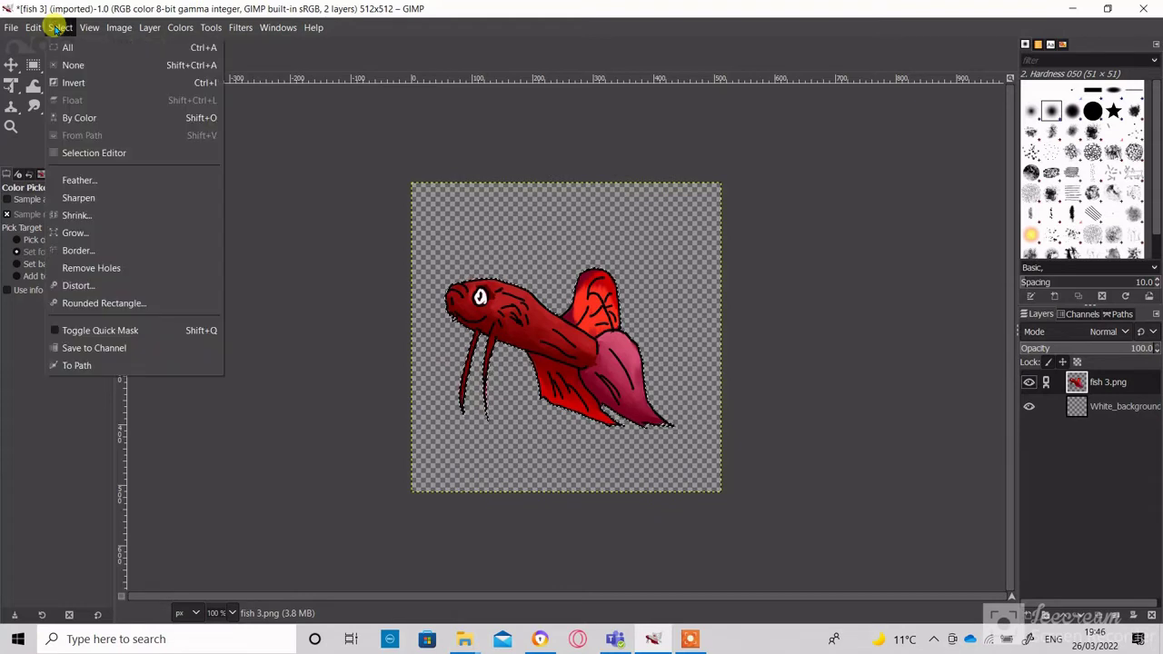
click(98, 233)
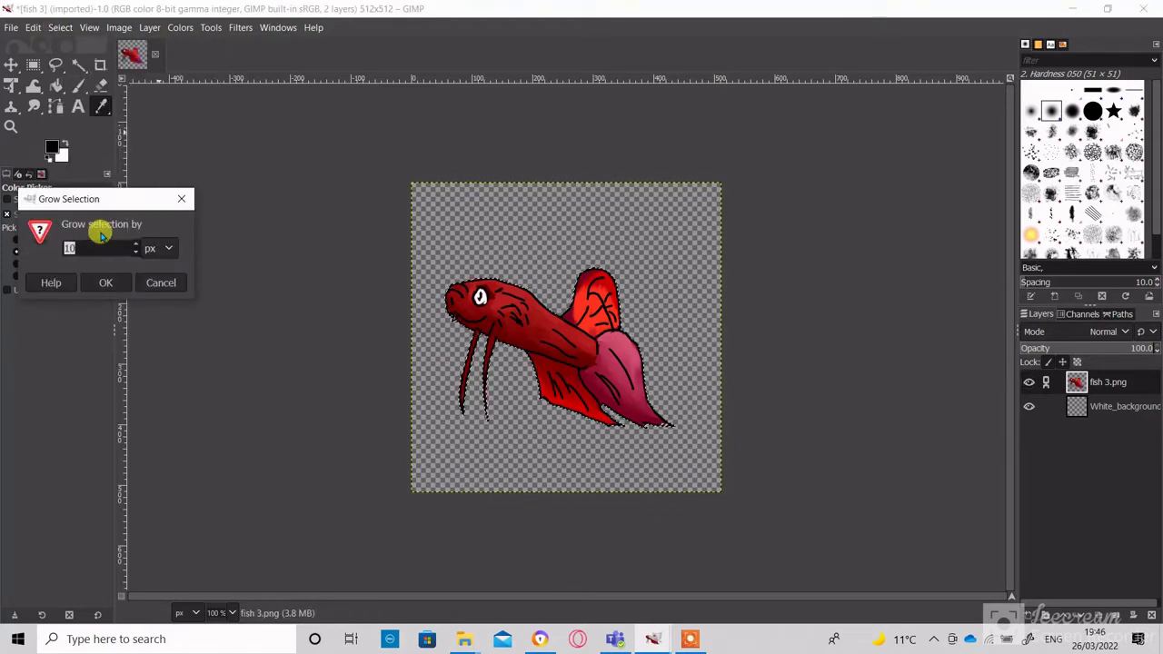
click(105, 283)
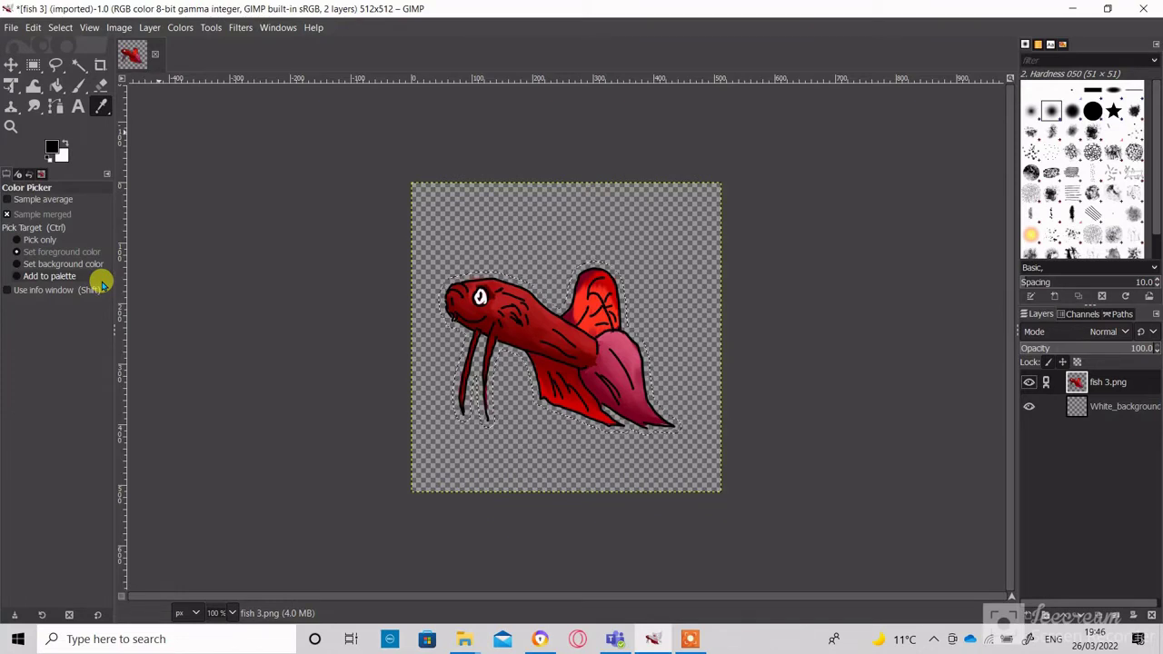
click(1121, 406)
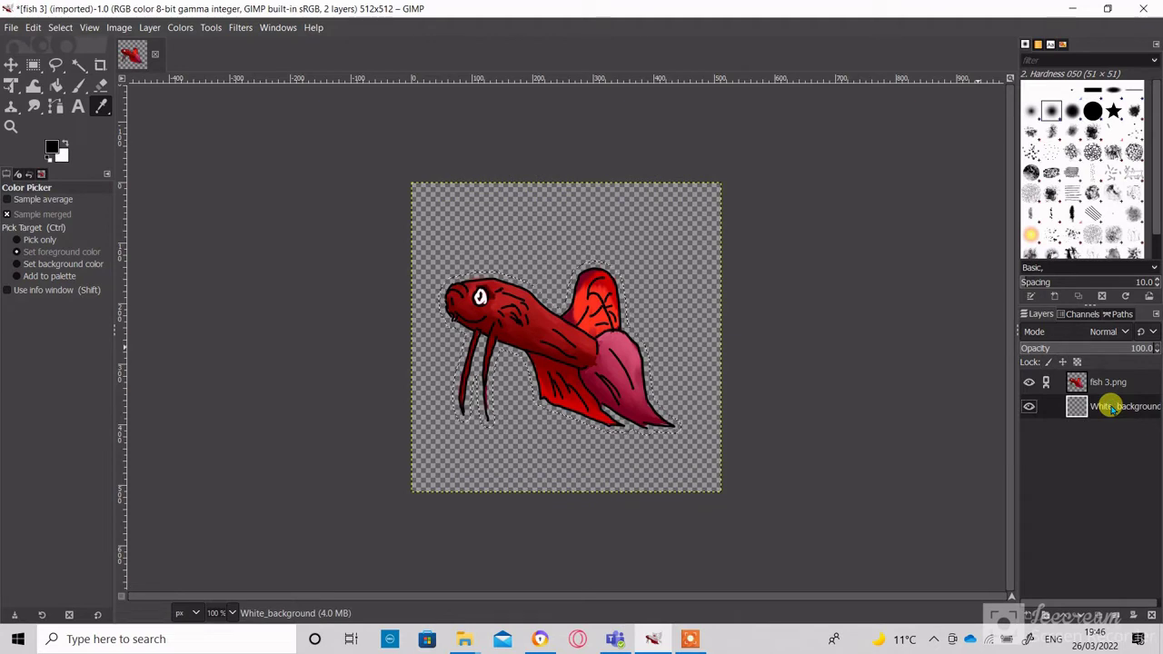
- Fill the grown selection on White_background with the white BG color, then select none
click(32, 28)
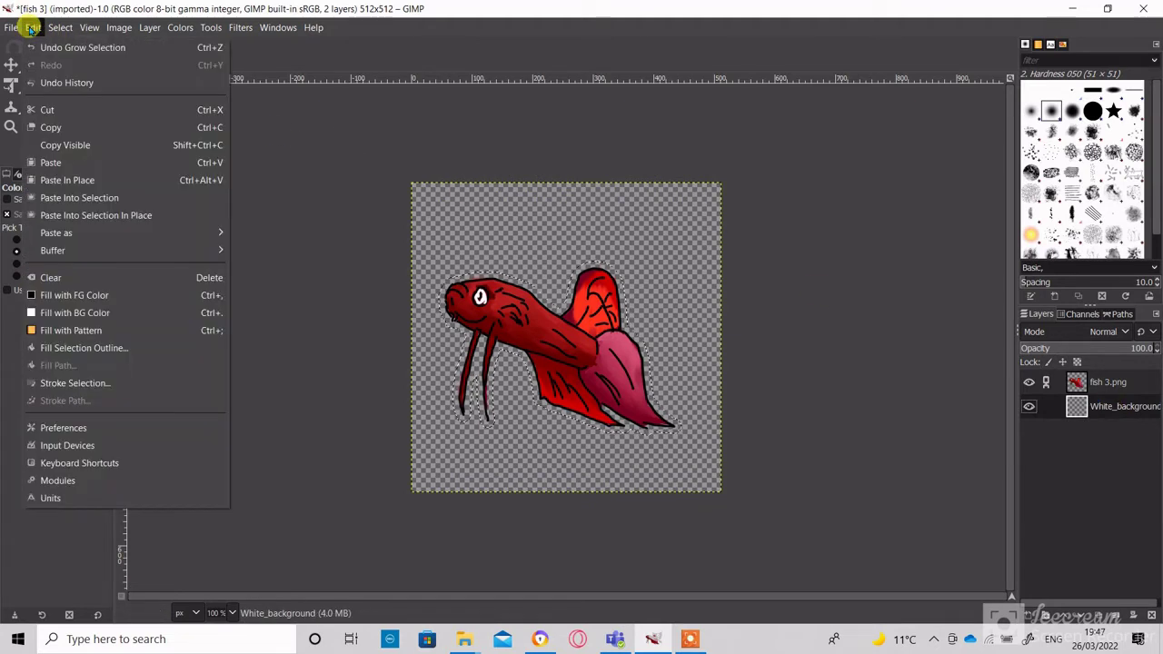
click(87, 311)
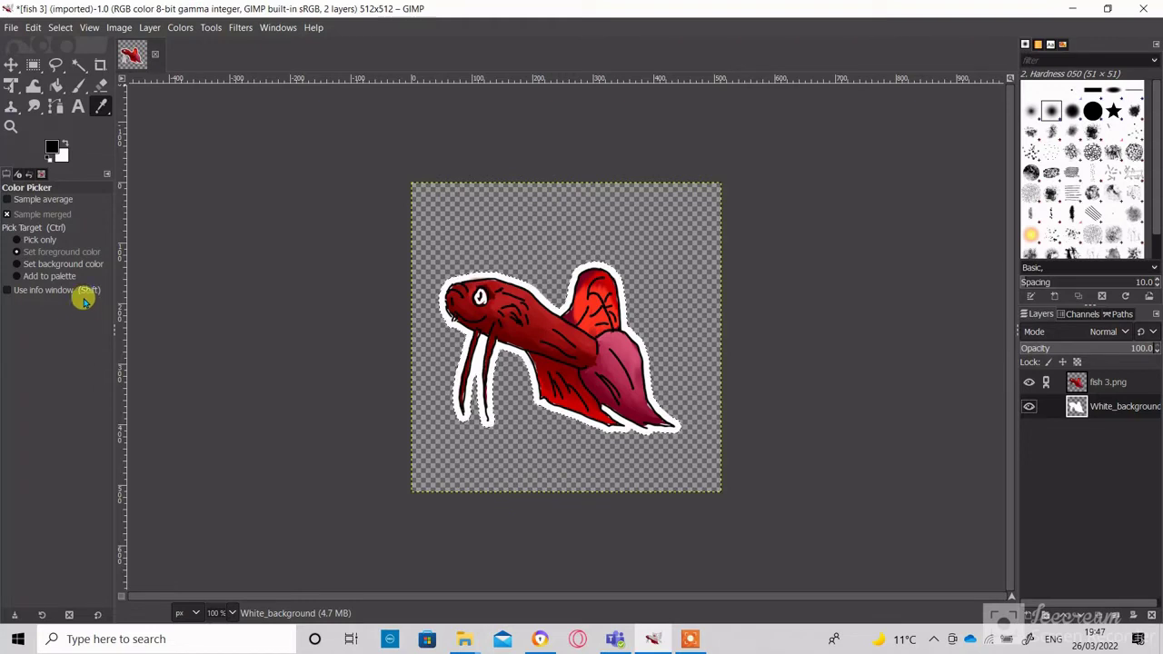
click(60, 30)
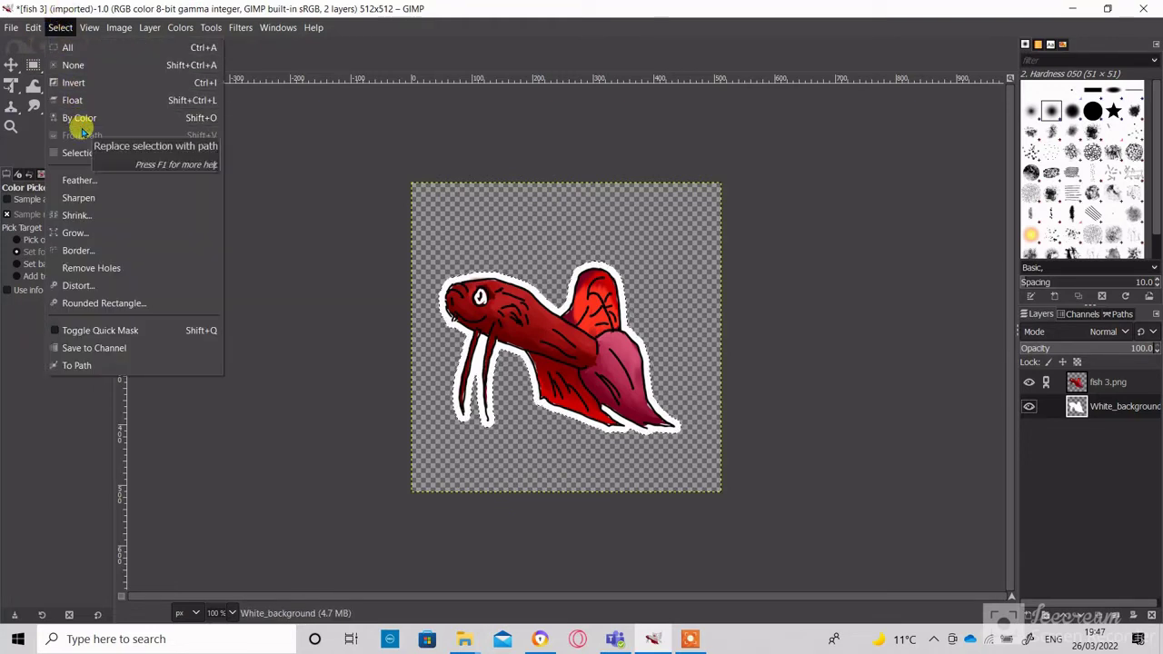
click(83, 64)
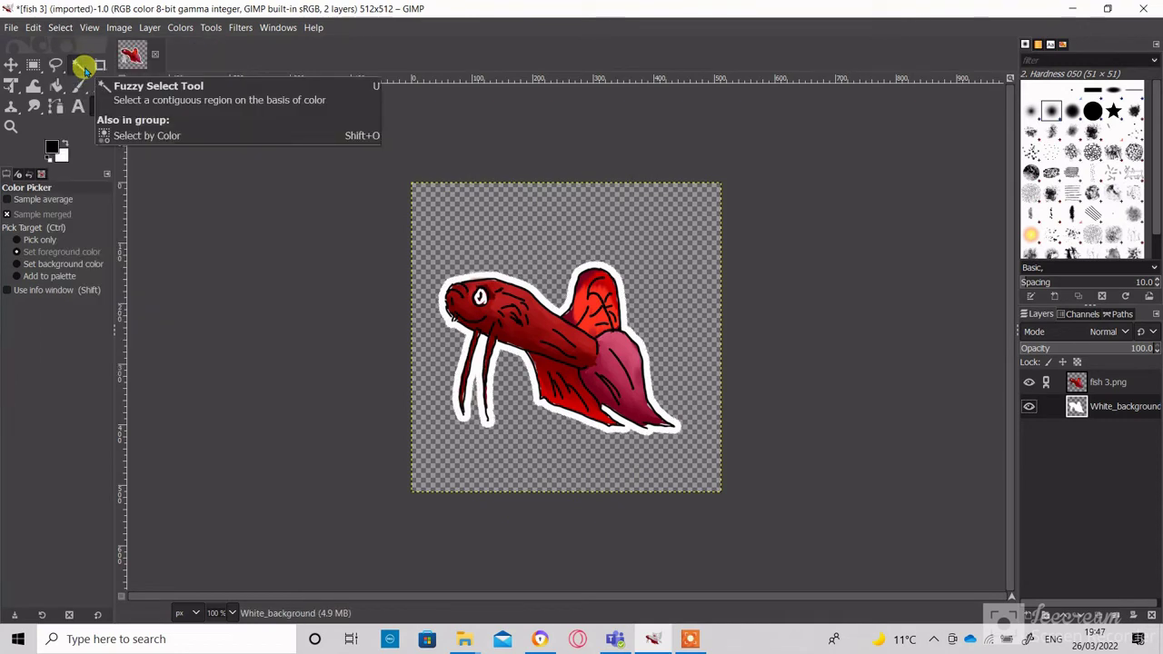
click(60, 27)
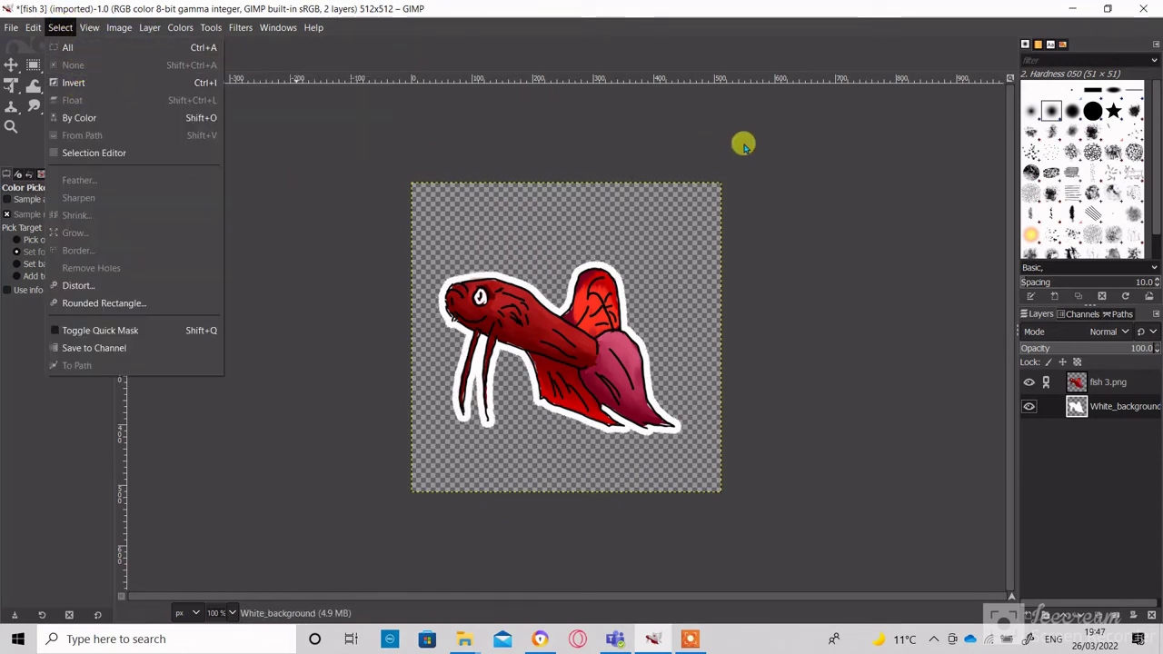
click(784, 134)
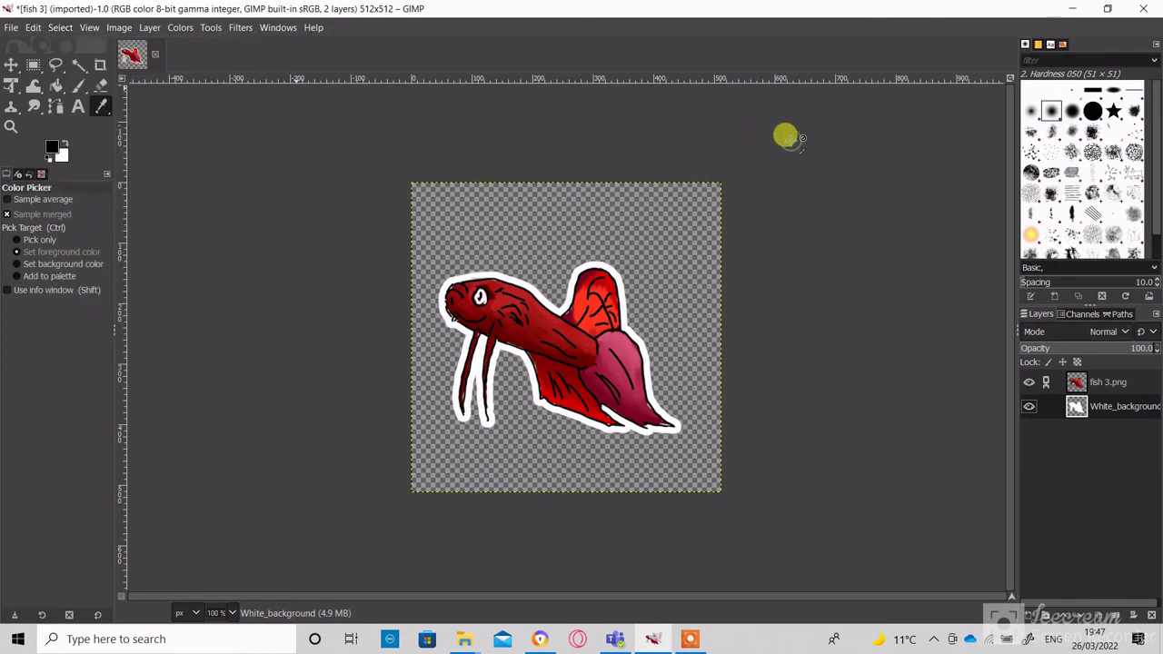
- Export the outlined fish as fish_final.png with the default PNG settings
click(9, 27)
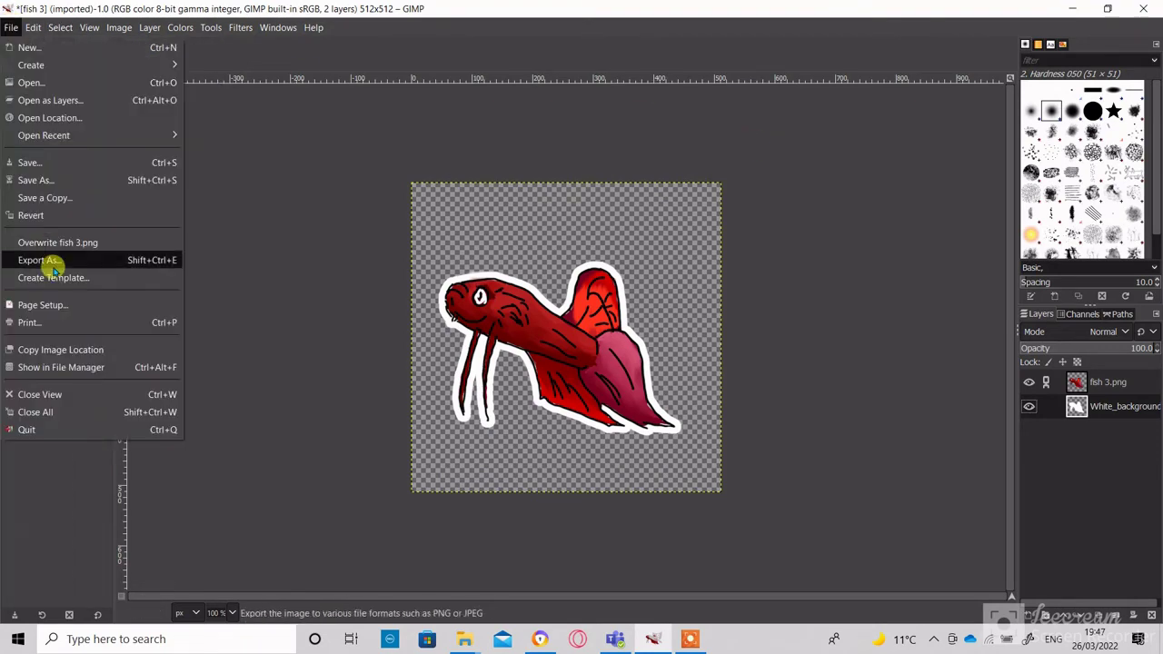
click(46, 187)
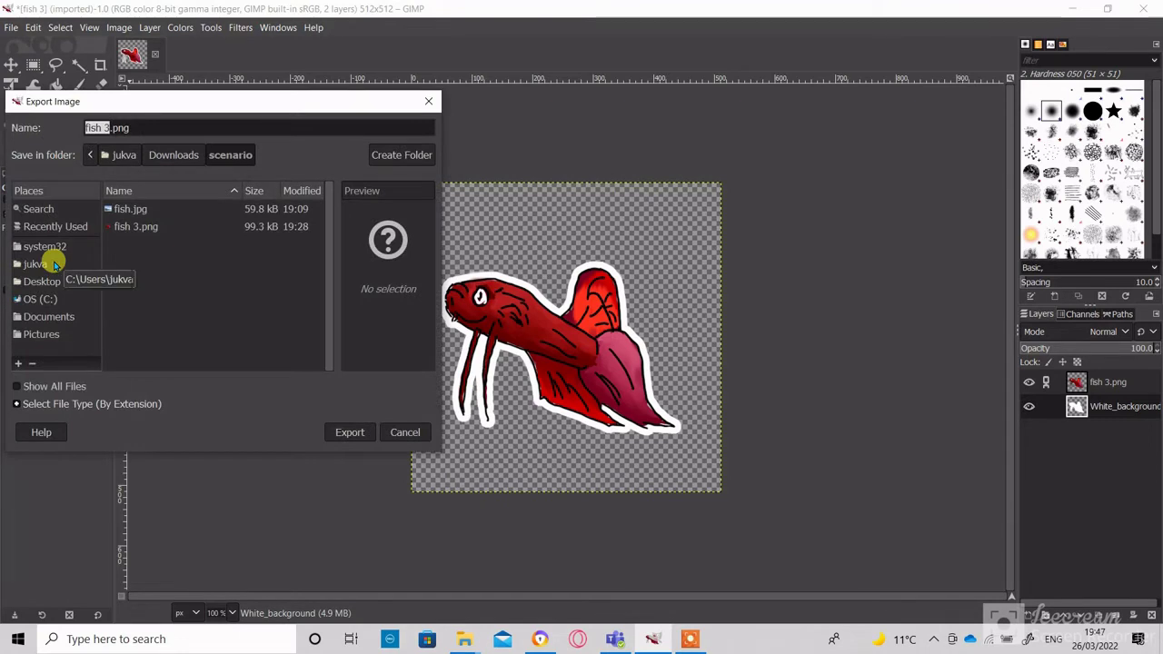
click(103, 127)
key(BackSpace)
key(BackSpace)
text(_)
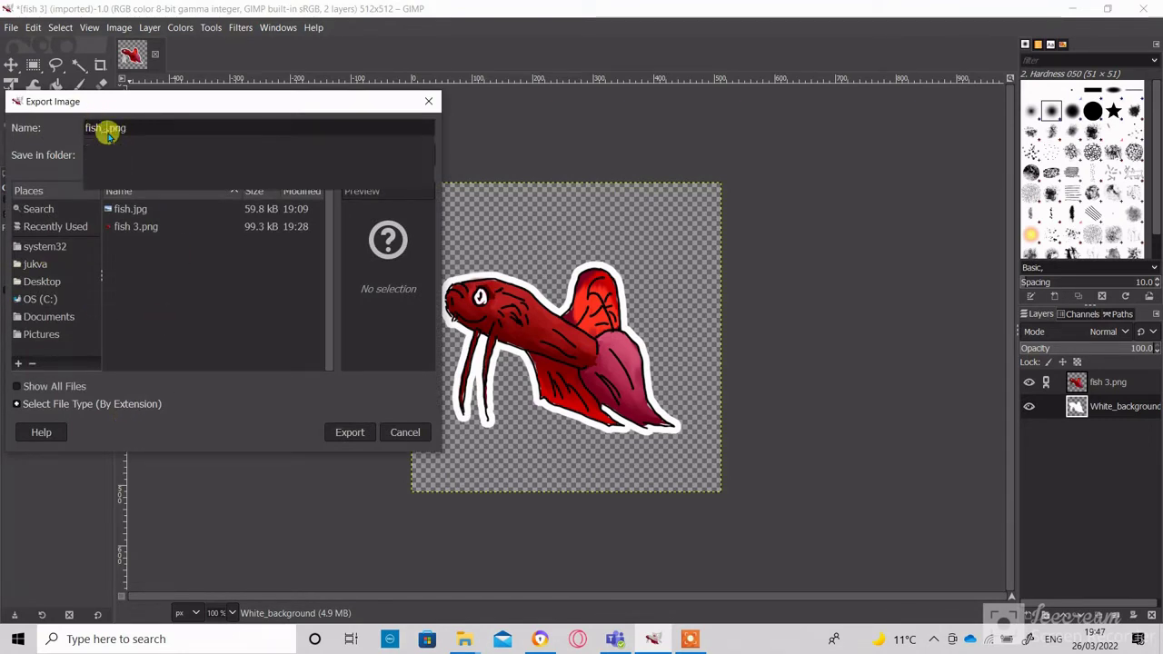
text(final)
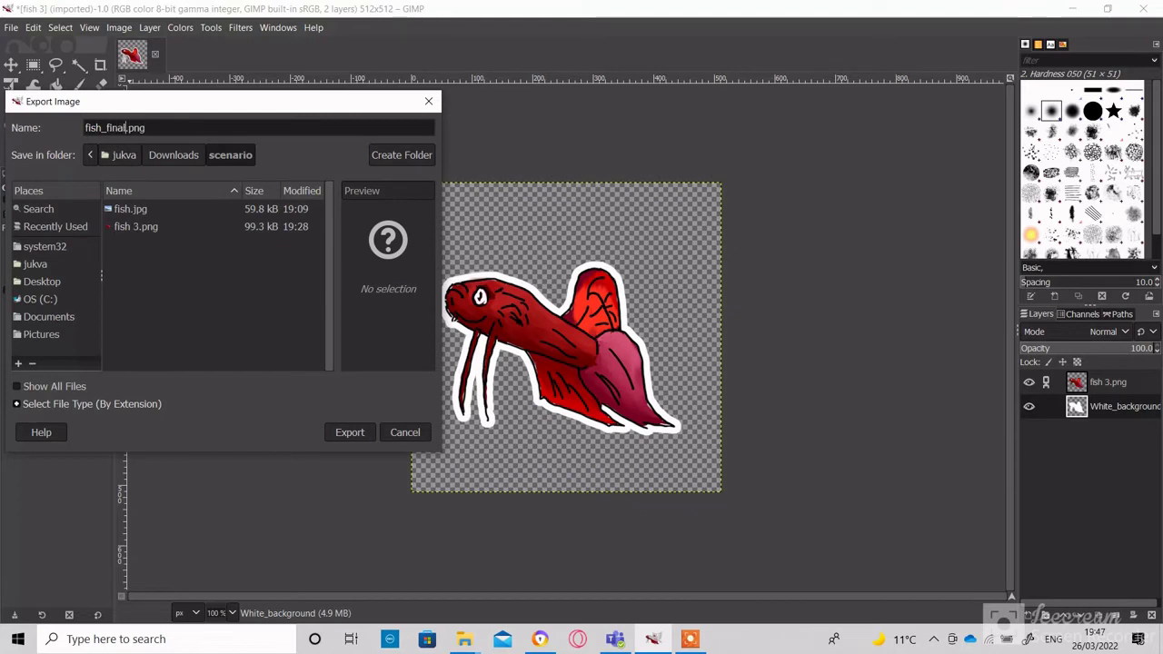
click(351, 430)
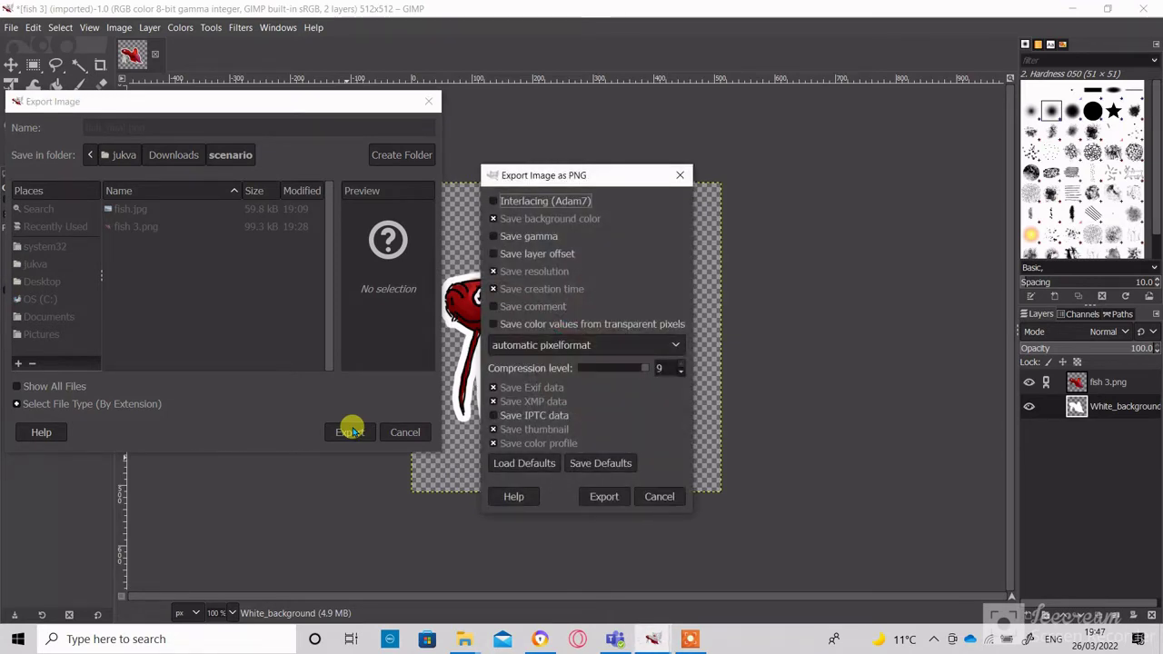
click(603, 494)
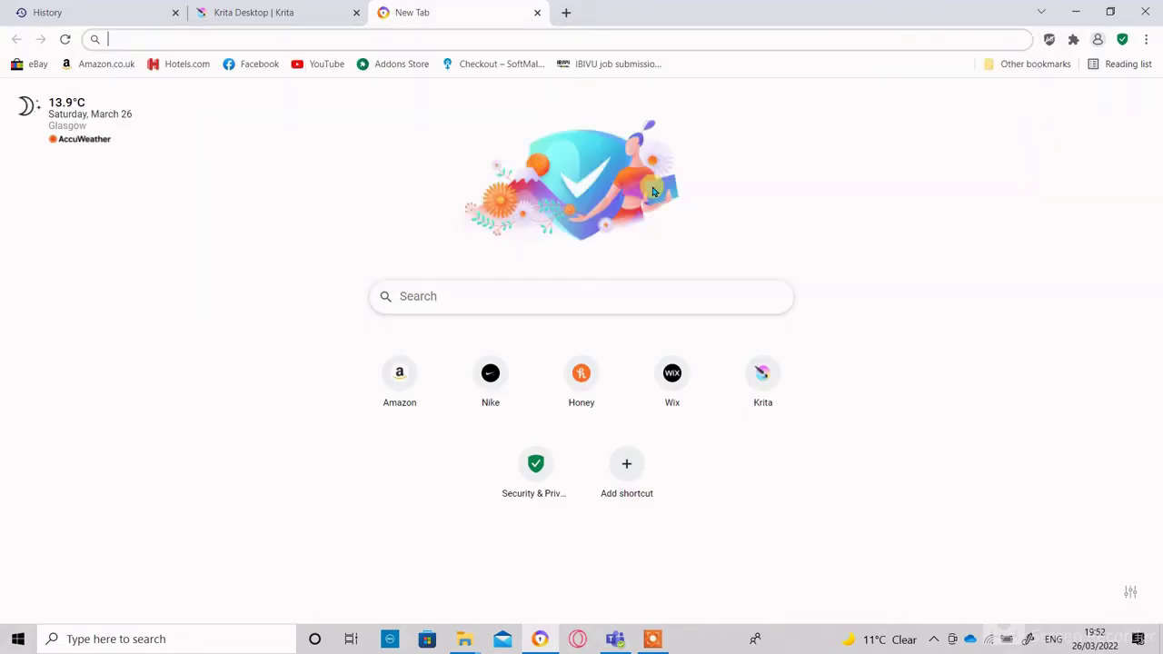
- Search 'download telegram' and open the official Telegram Desktop site
text(down)
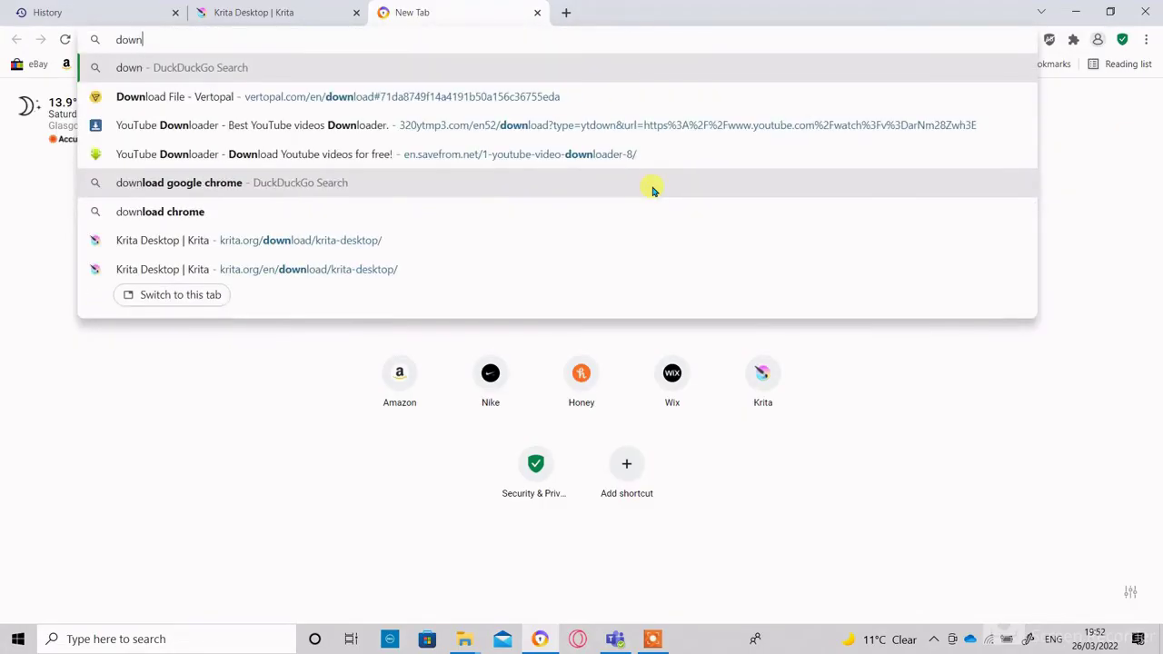
text(load tele)
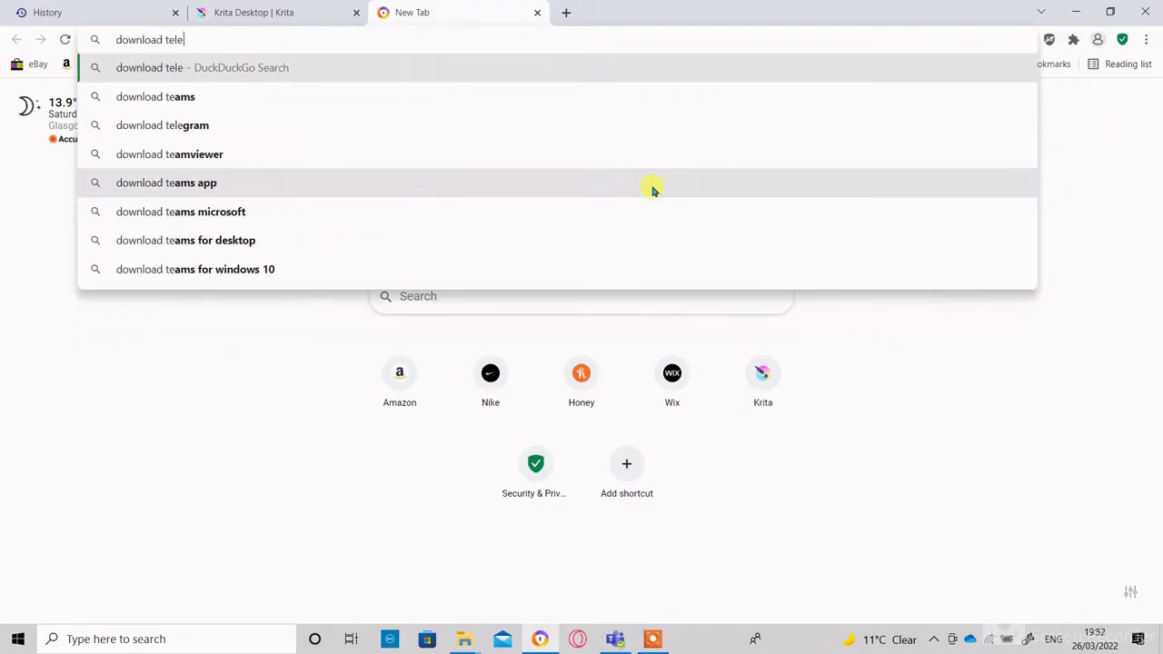
text(gram)
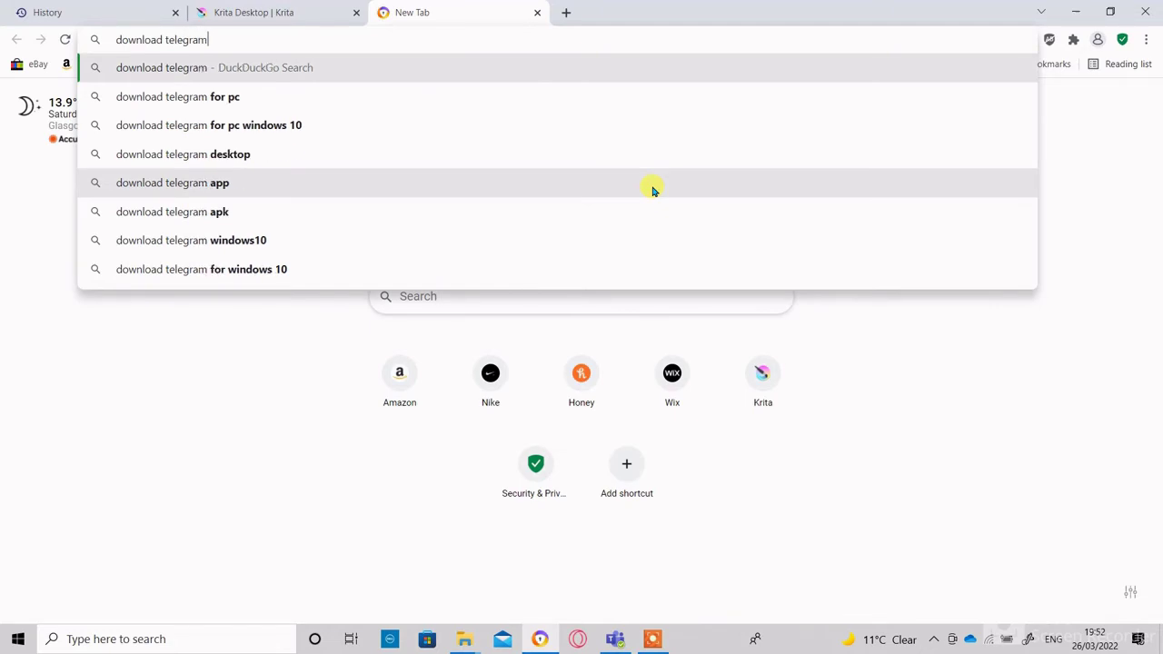
key(Return)
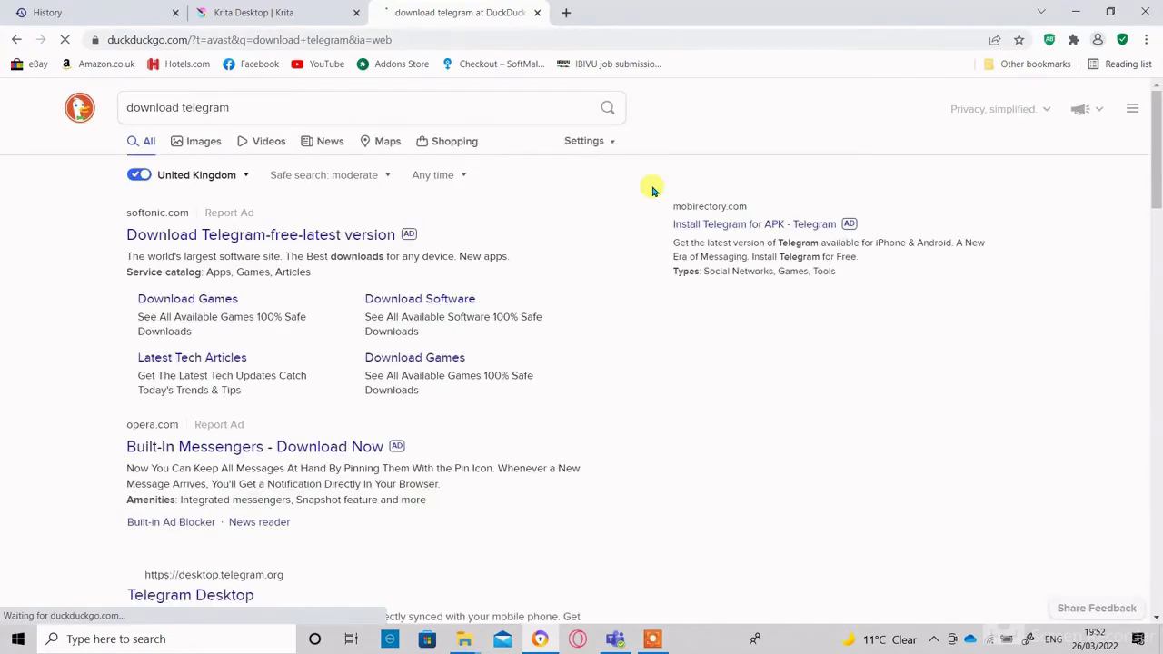
click(188, 597)
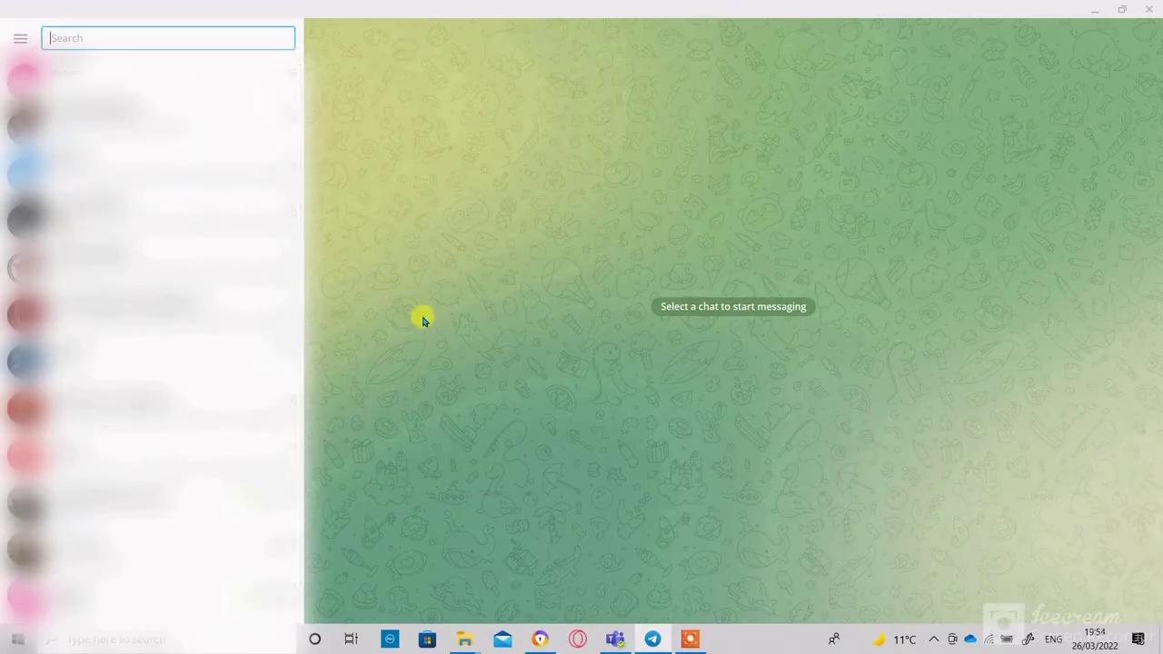
- Start the Stickers bot, send /newpack, and name the new sticker set My_fish
text(st)
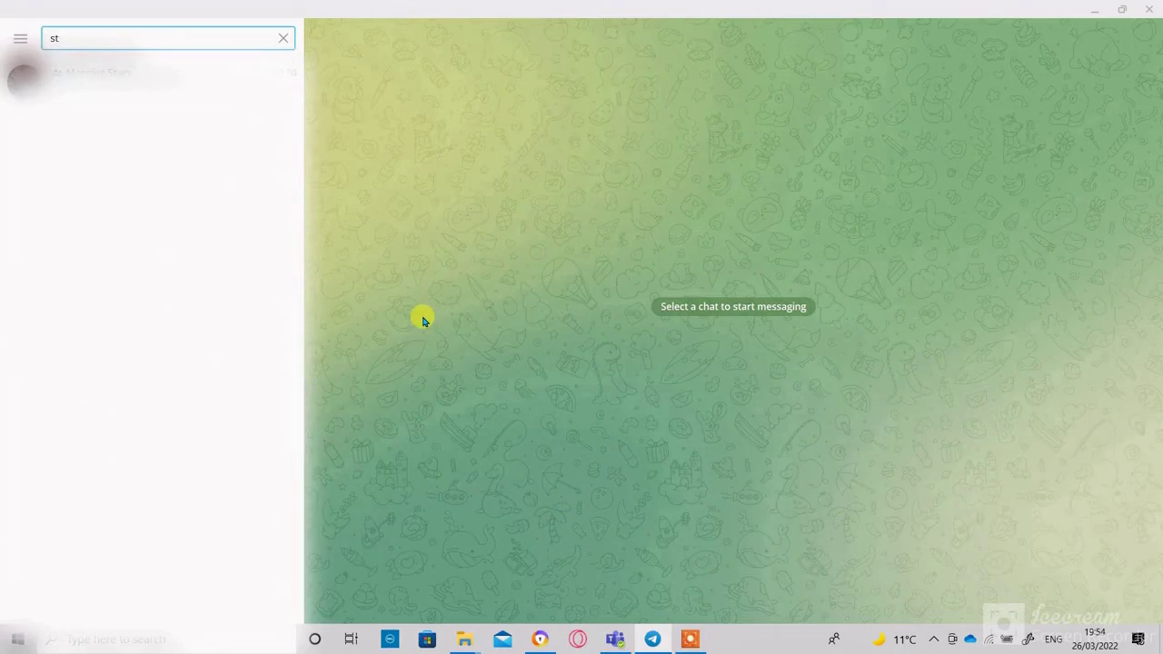
text(icker)
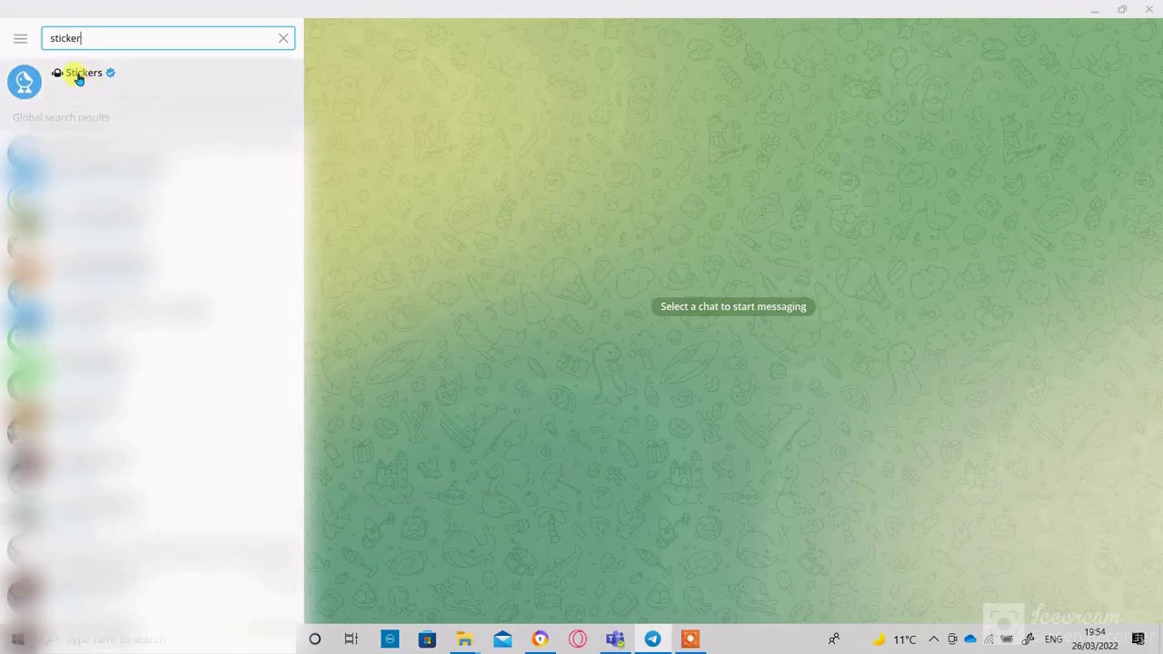
click(79, 79)
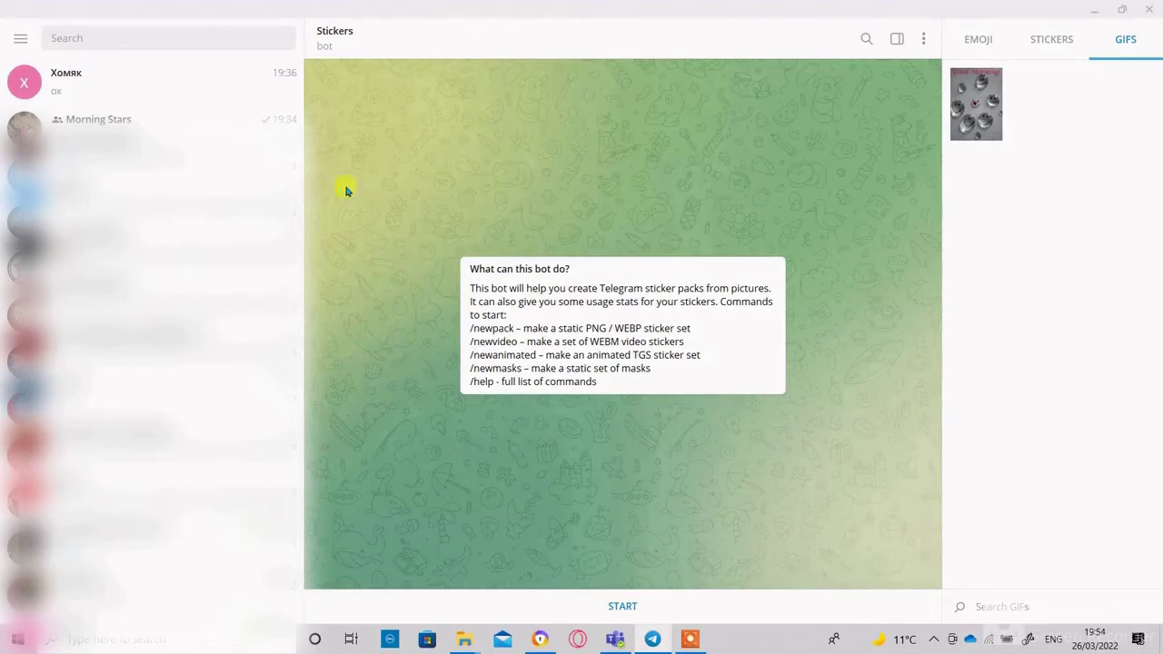
click(621, 607)
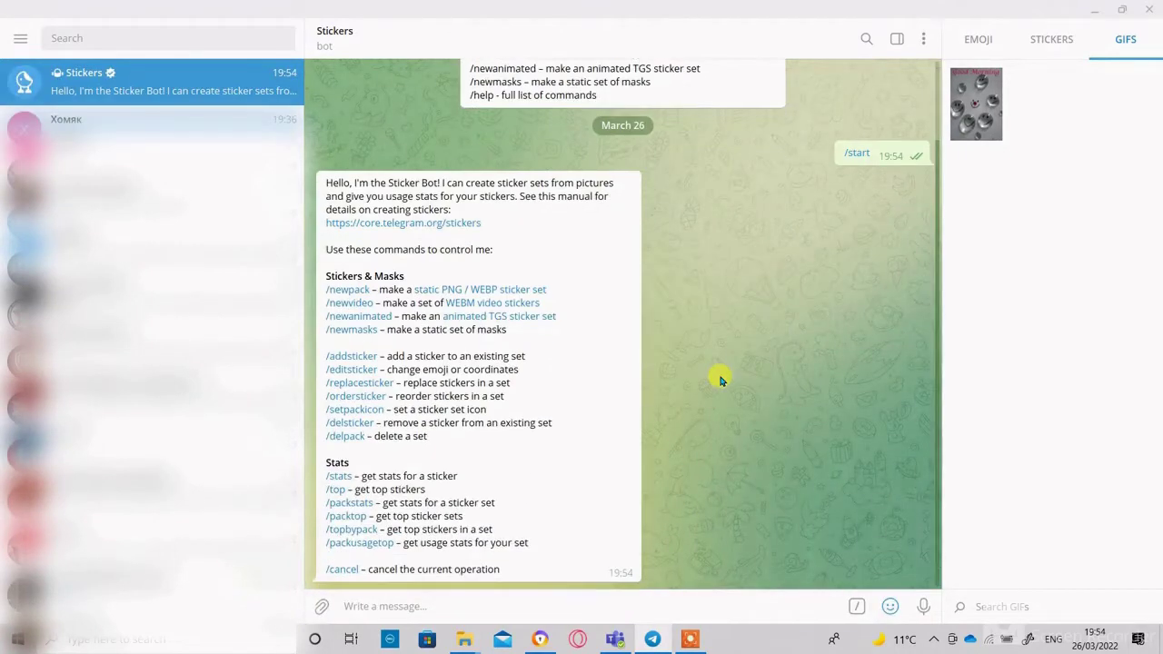
click(348, 291)
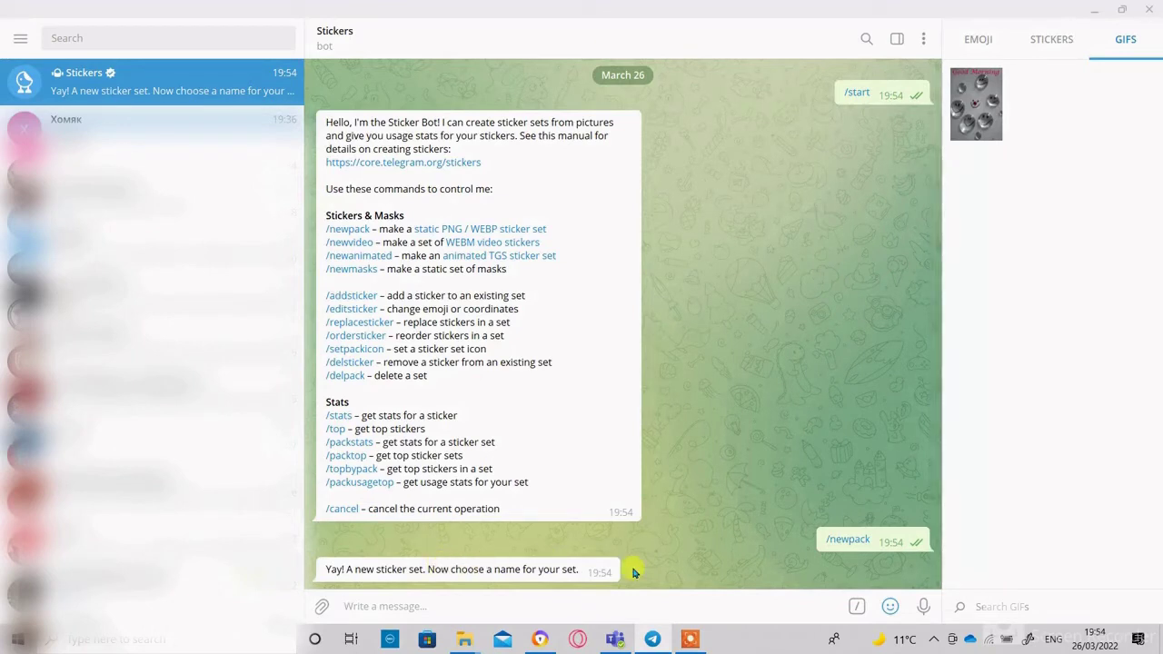
text(My)
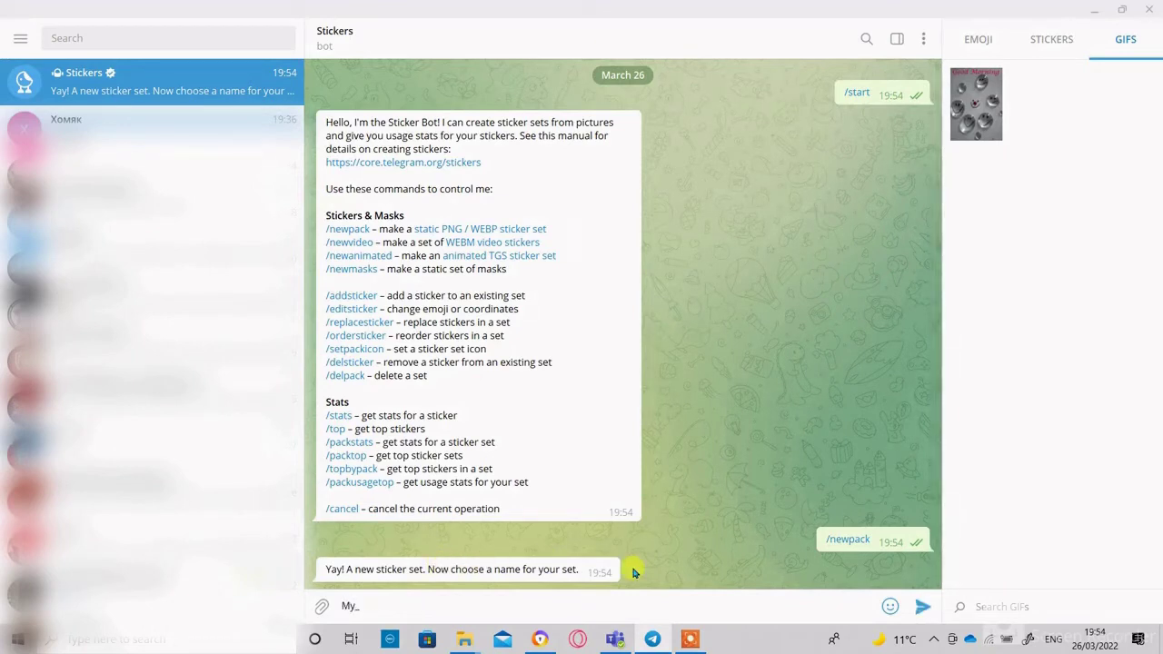
text(_fish)
key(Return)
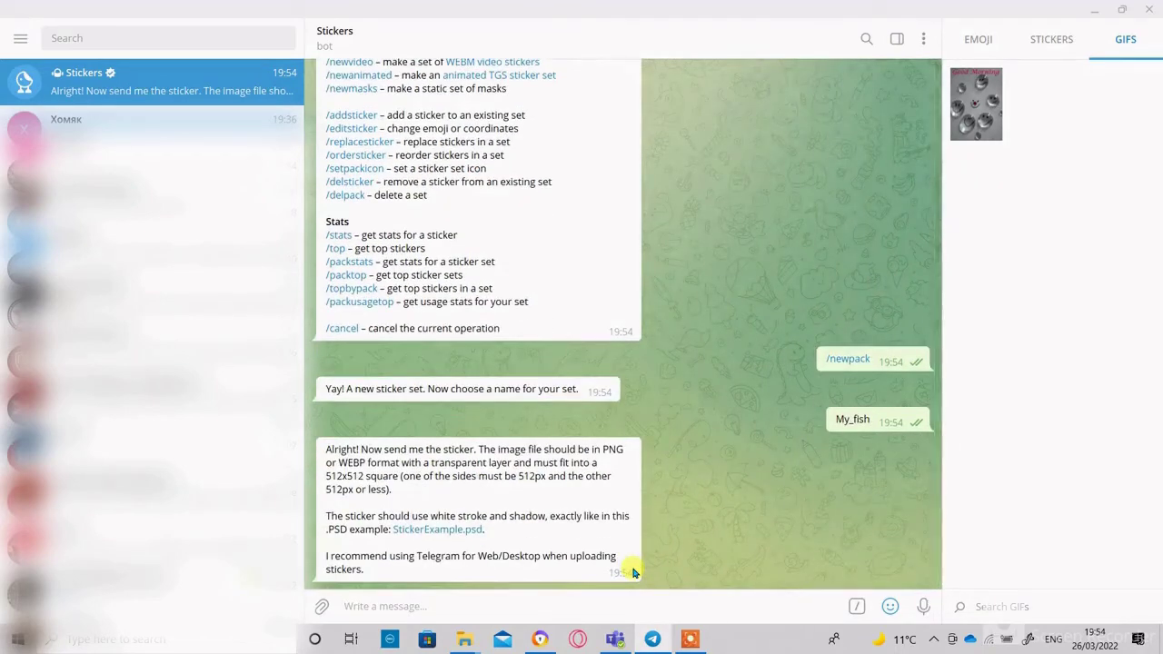
- Attach fish_final.png from the scenario folder and send it uncompressed to the Stickers bot
click(322, 606)
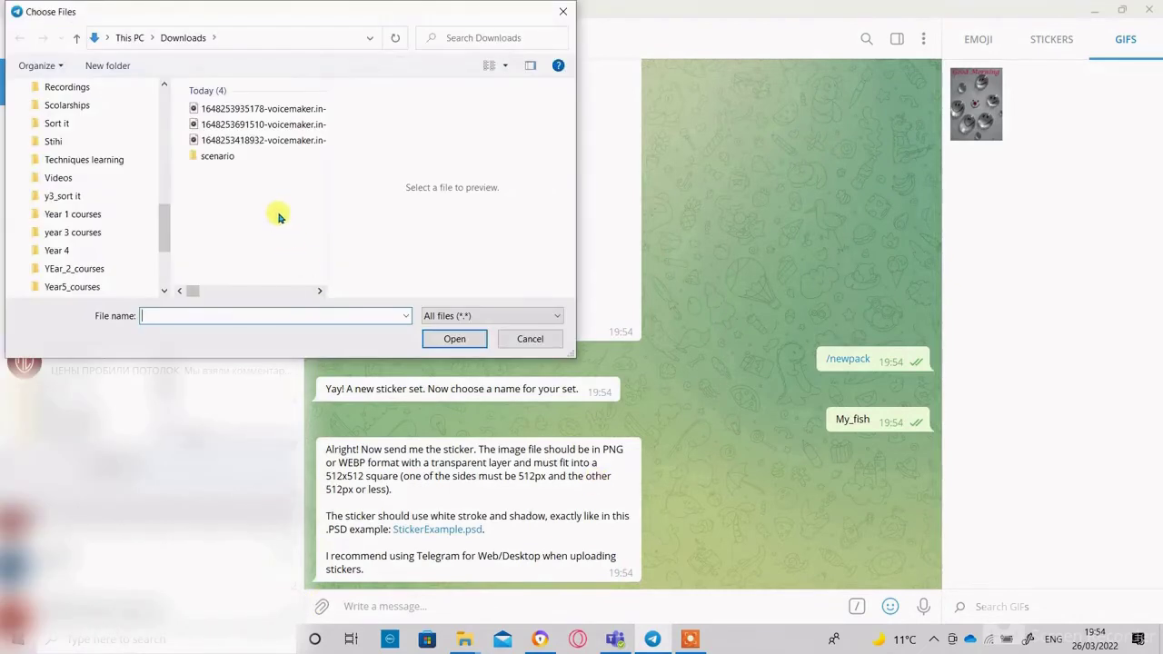
drag(161, 228, 160, 117)
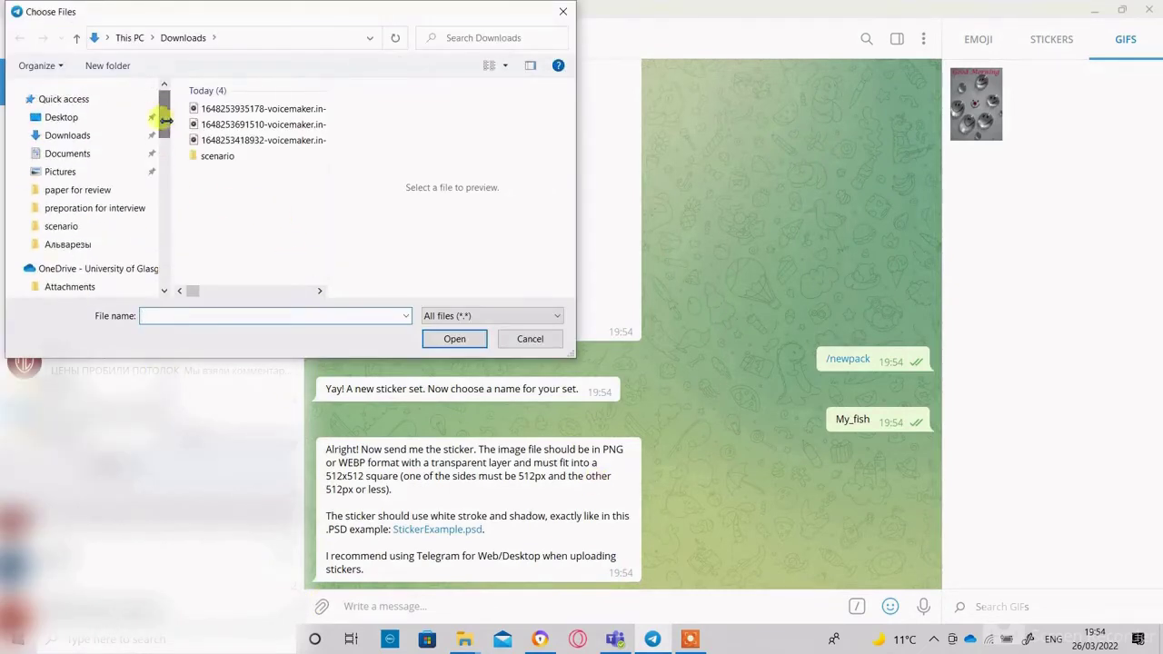
click(78, 230)
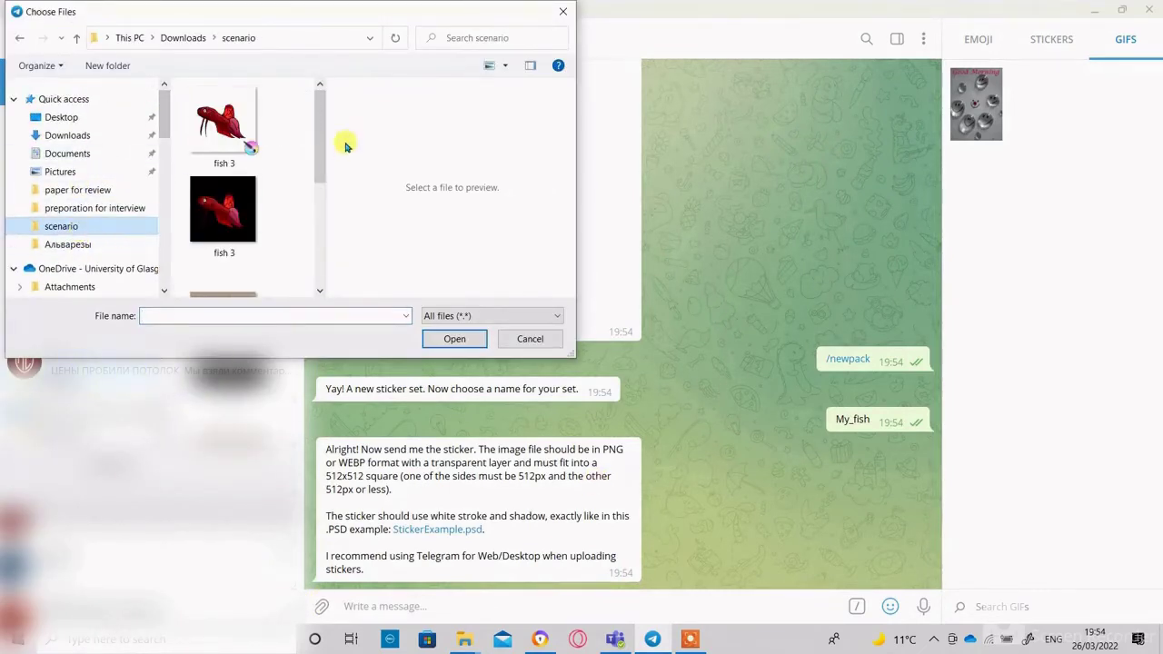
drag(315, 132, 325, 255)
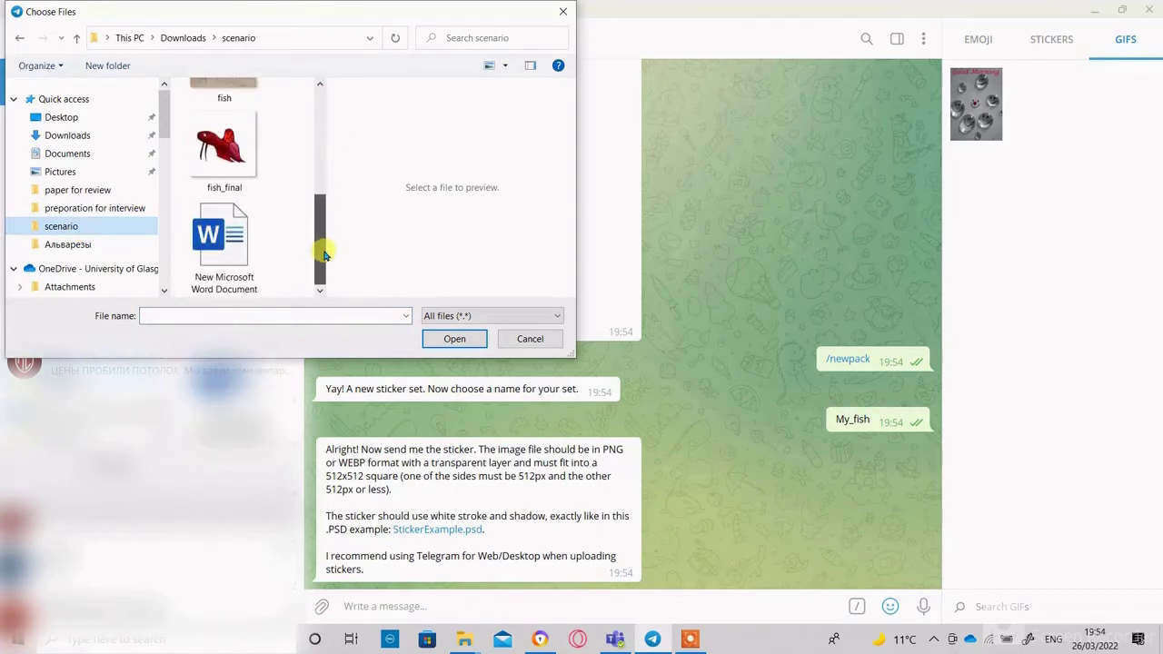
click(230, 162)
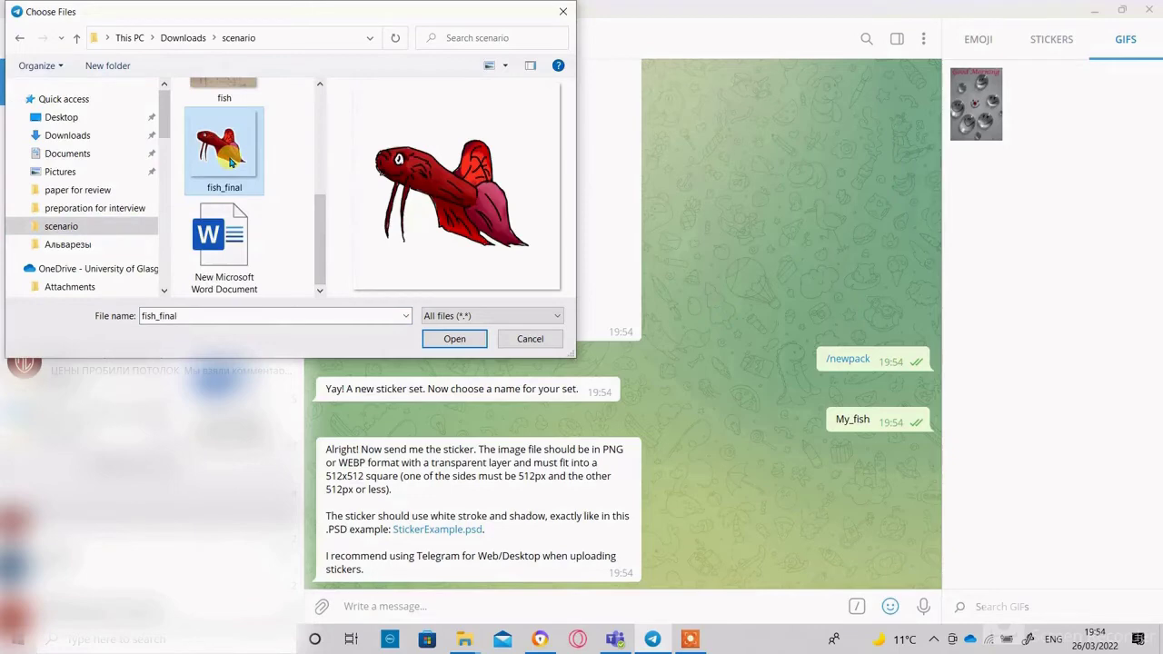
click(482, 343)
click(490, 406)
click(688, 476)
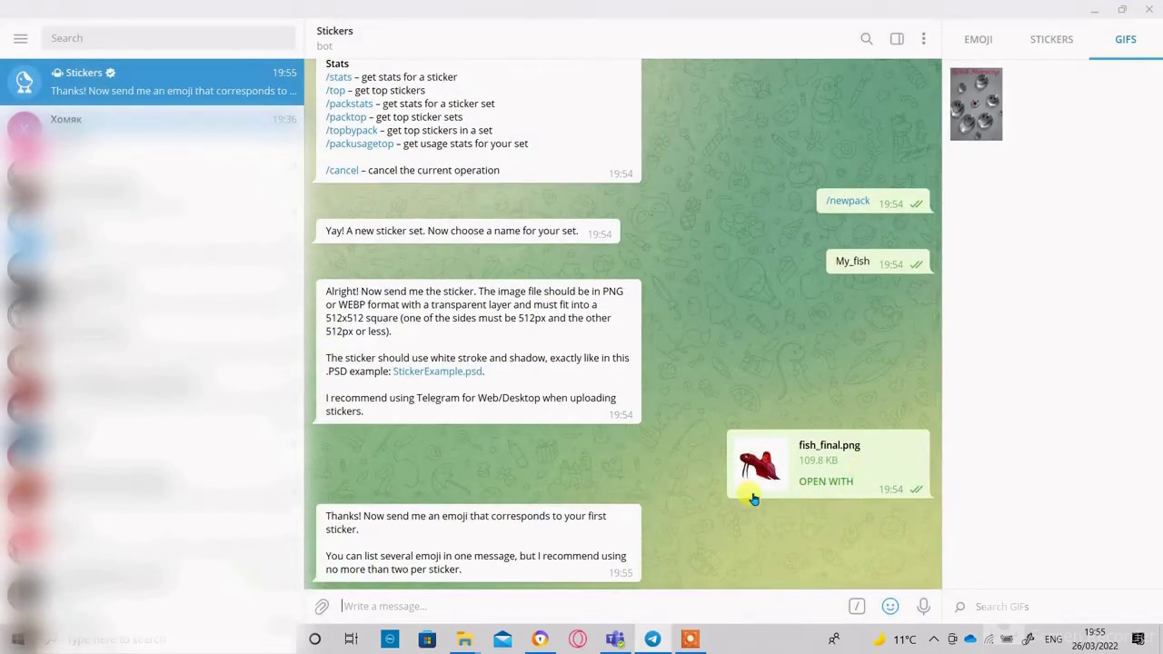
- Reply to the bot with the fish emoji from the animal and nature emoji category
click(888, 607)
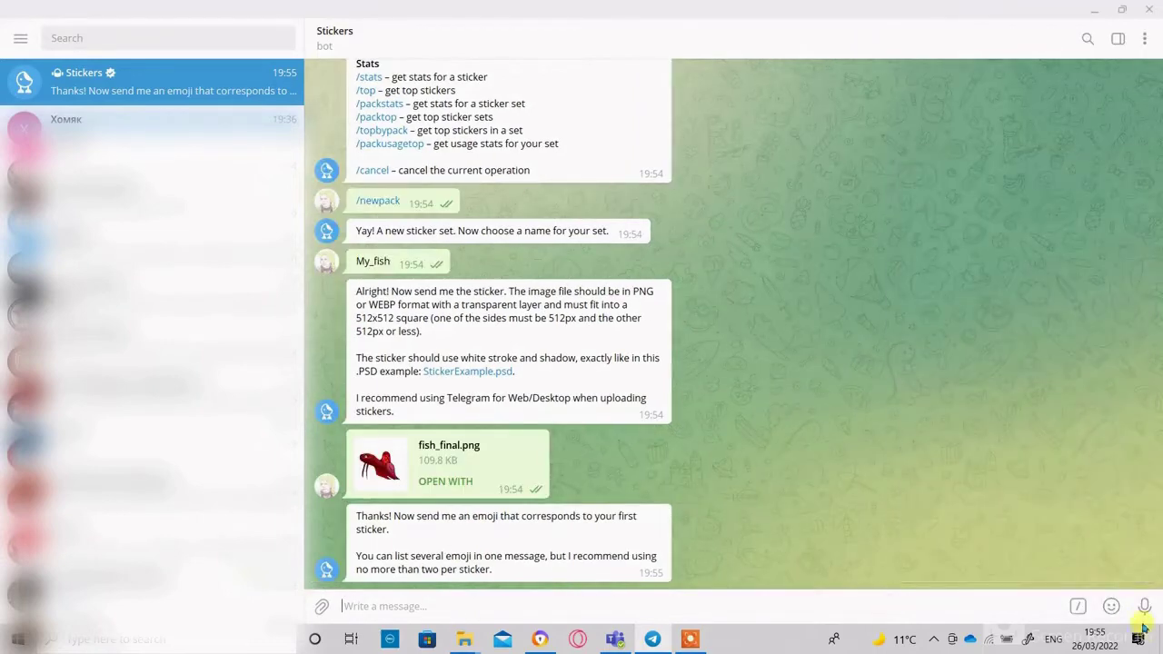
mouse_move(1111, 607)
click(941, 171)
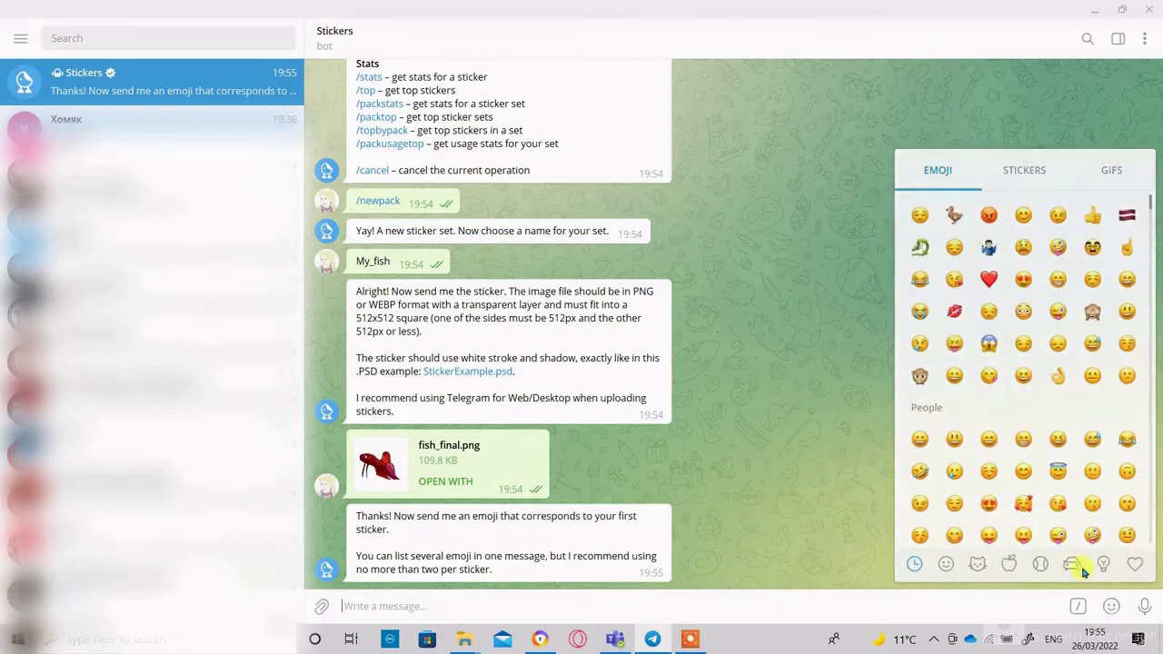
click(977, 564)
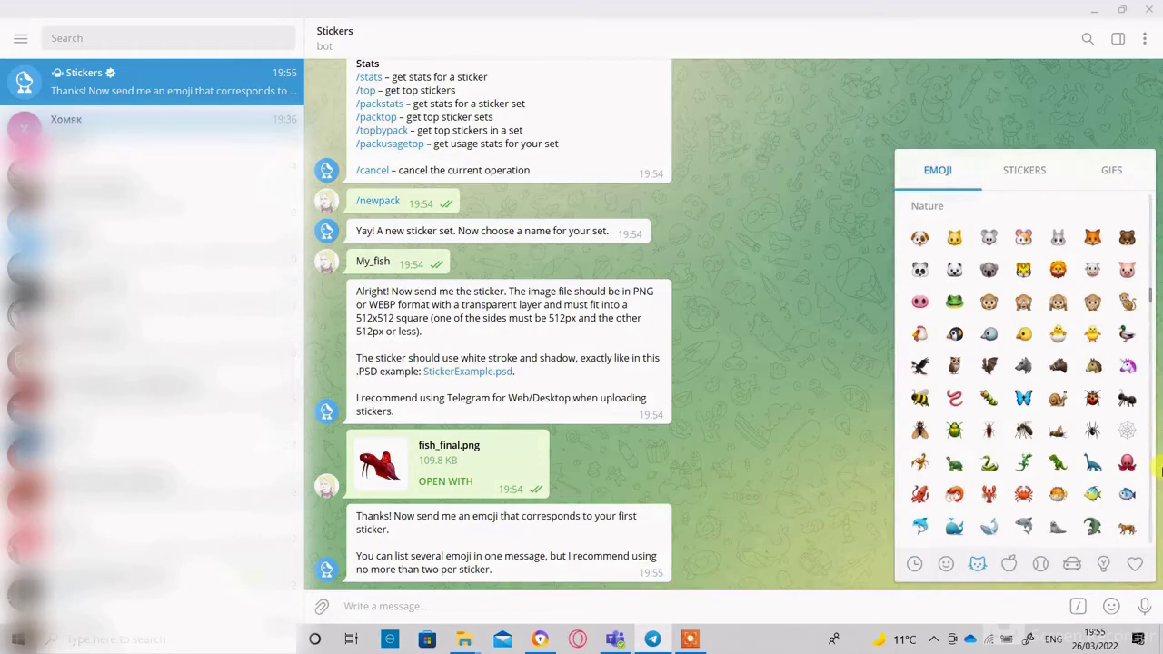
click(1126, 498)
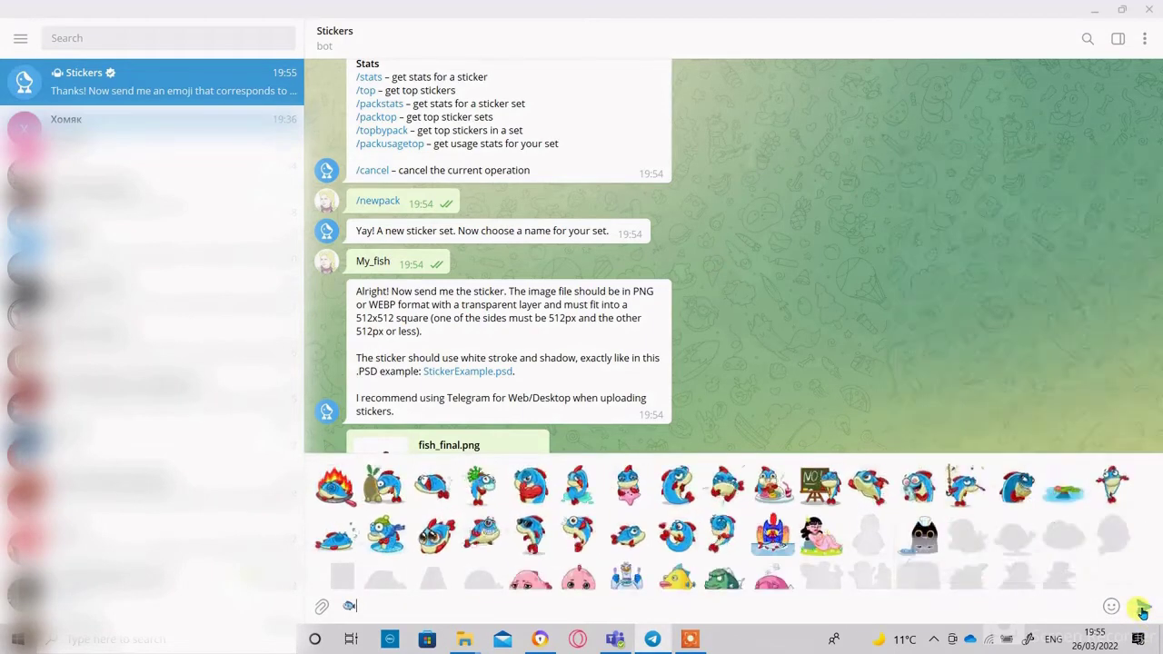
click(1142, 609)
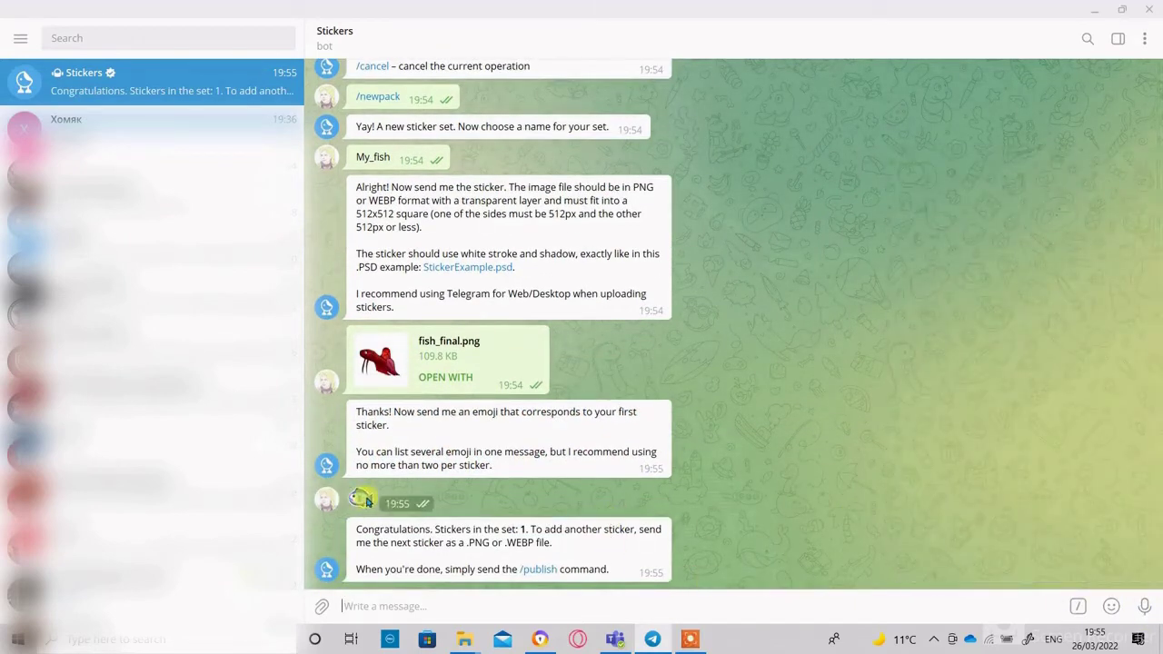
- Publish the set with /publish, skip the icon, and give it the short name fish_chinese
click(537, 569)
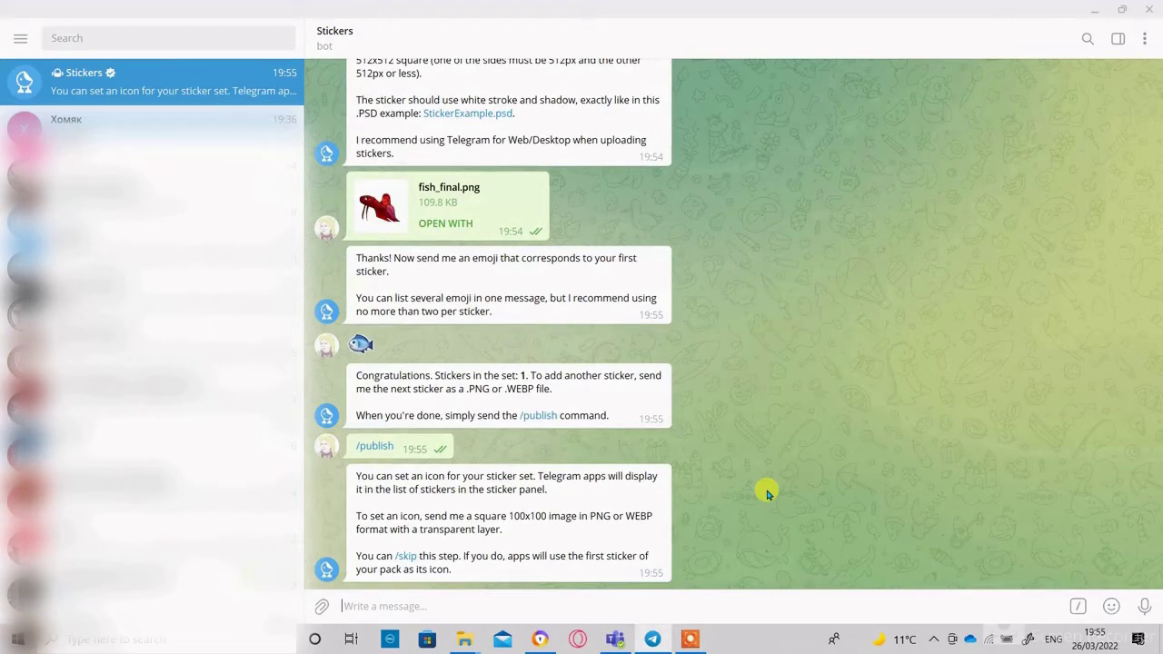
click(402, 557)
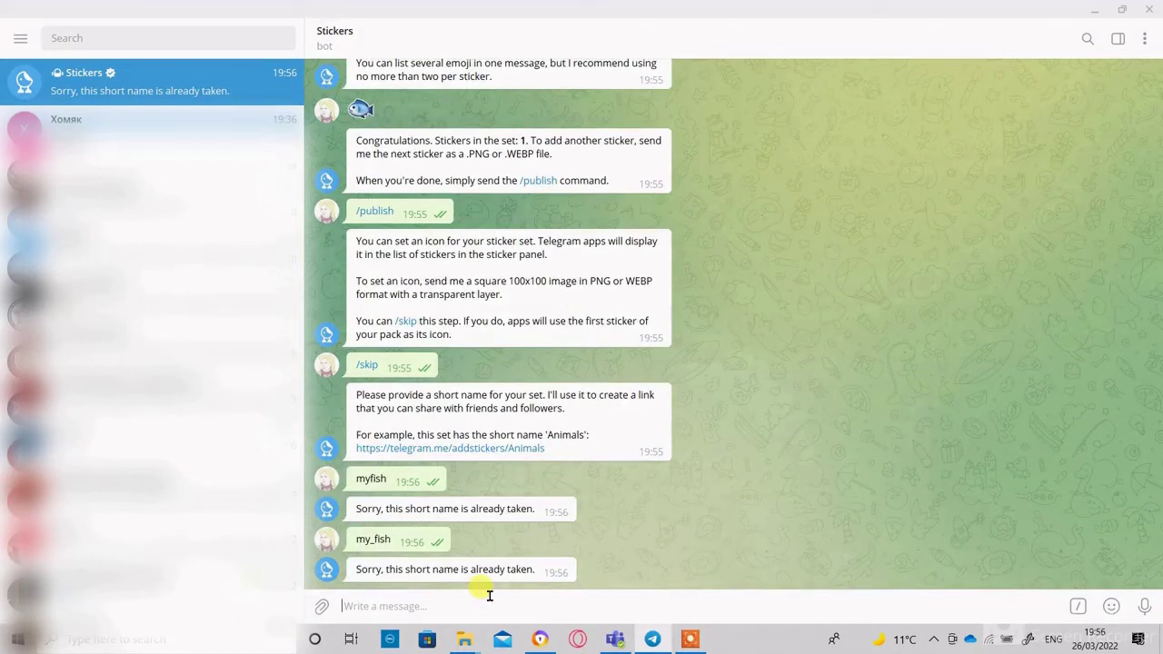
text(F)
key(BackSpace)
text(fish_)
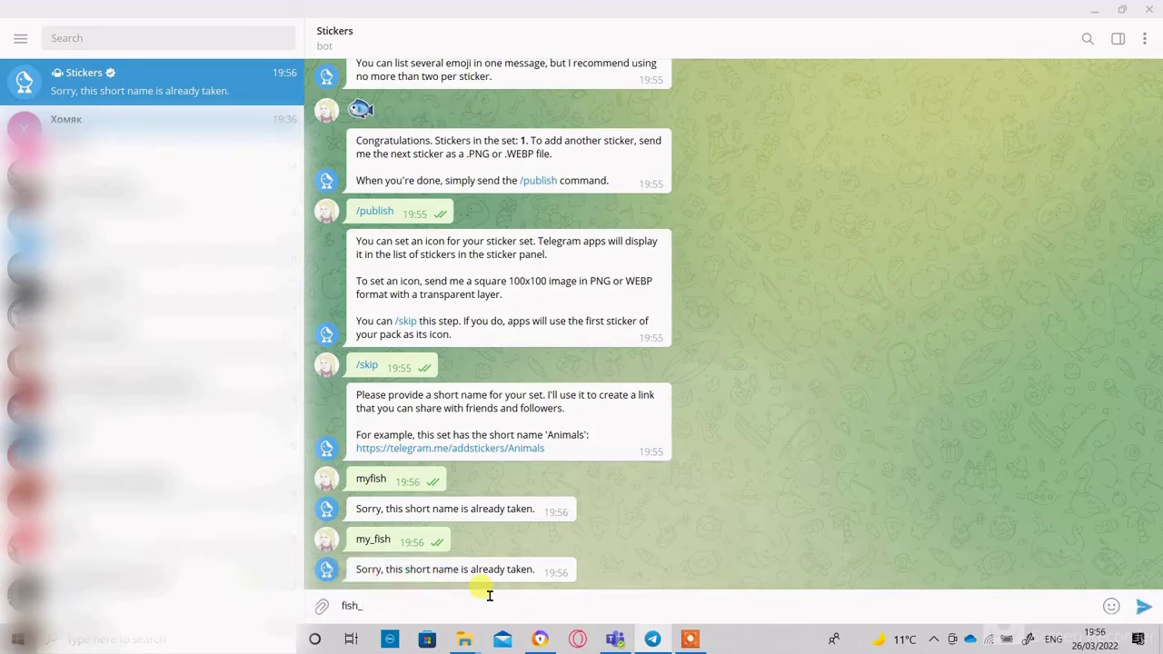
text(chinese)
key(Return)
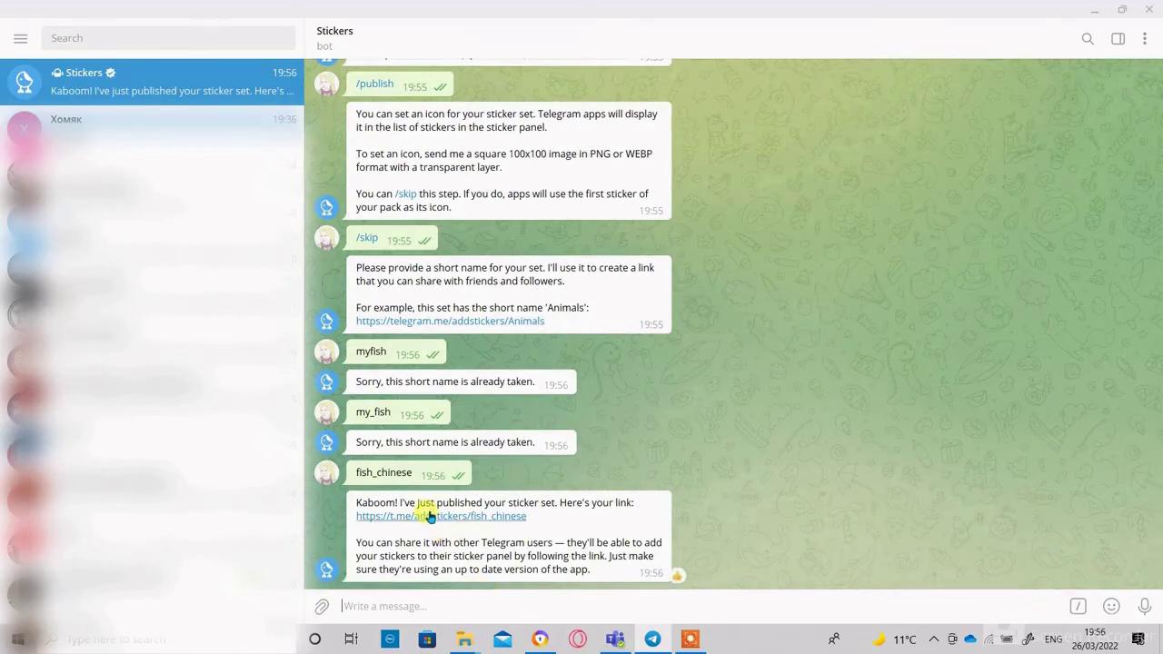
- Open the published sticker set link and send the new fish sticker into the chat
click(431, 516)
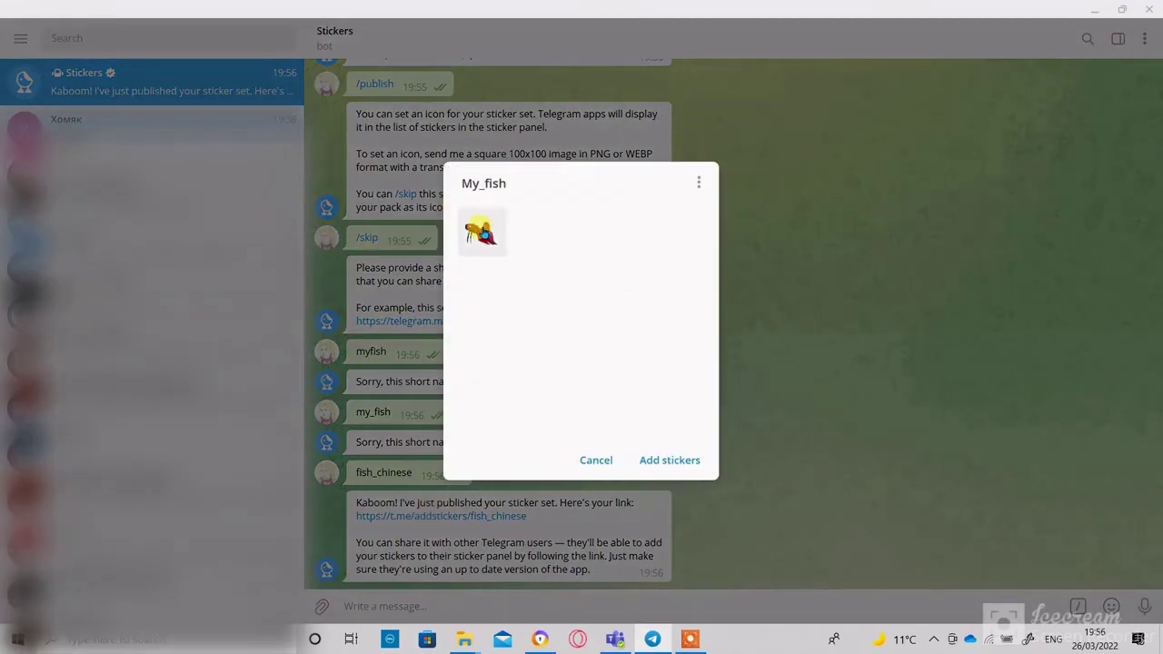
click(482, 232)
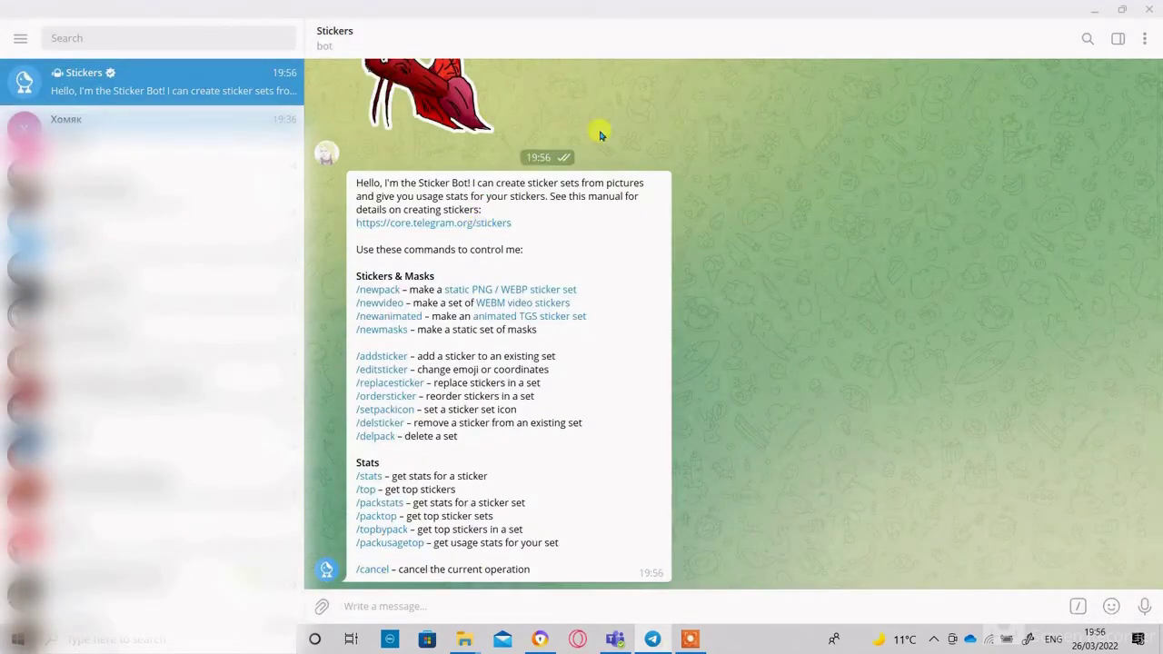
scroll(963, 445, up, 4)
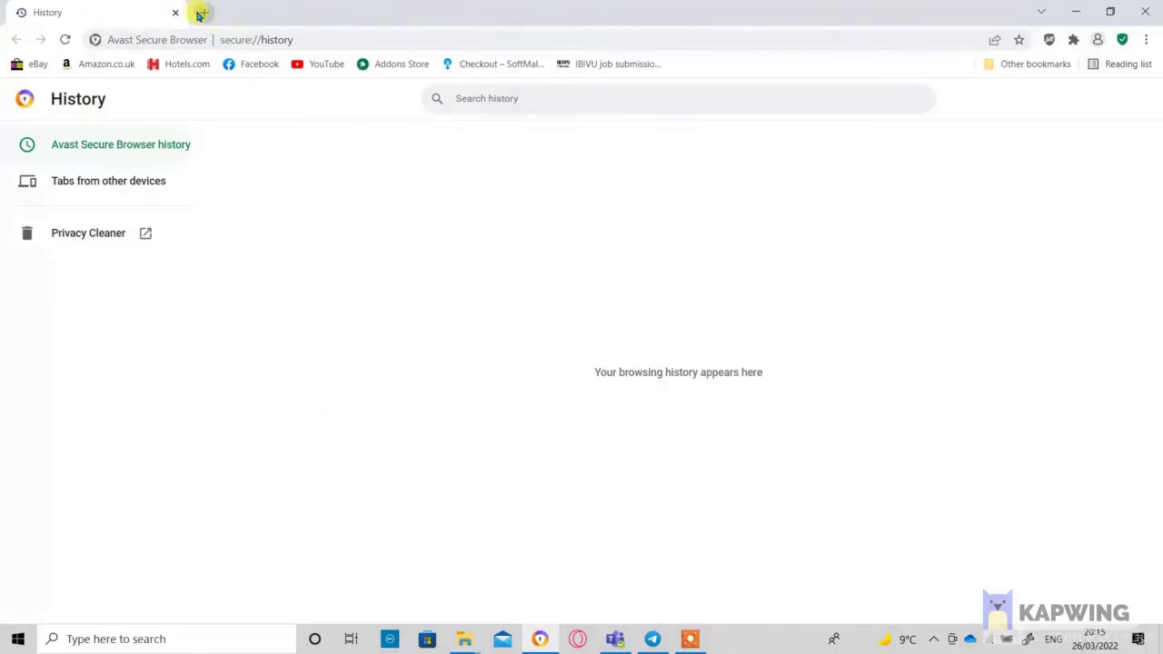
- Search 'signal for windows' in a new tab and open signal.org's Windows download page
click(200, 13)
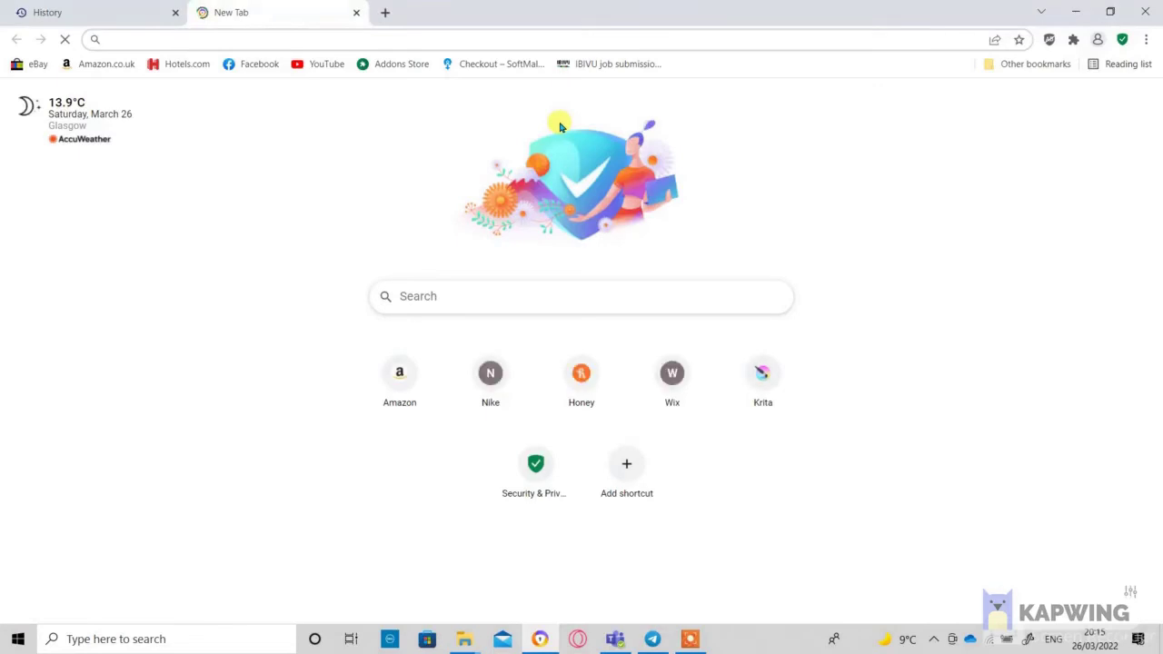
text(signal )
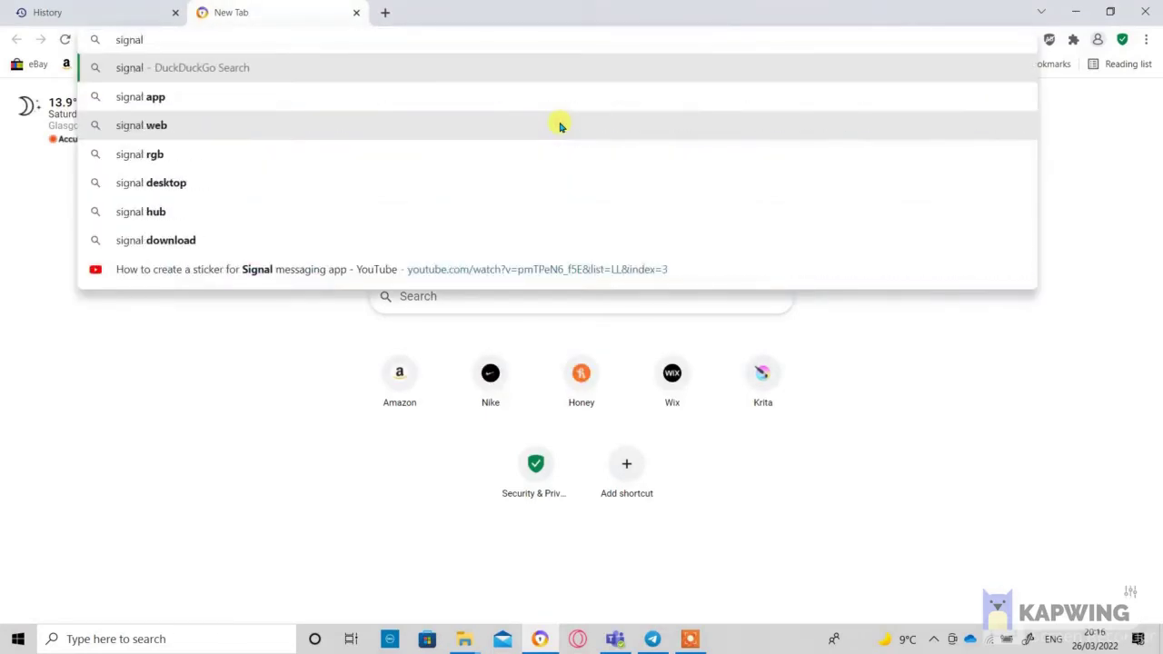
text(for wi)
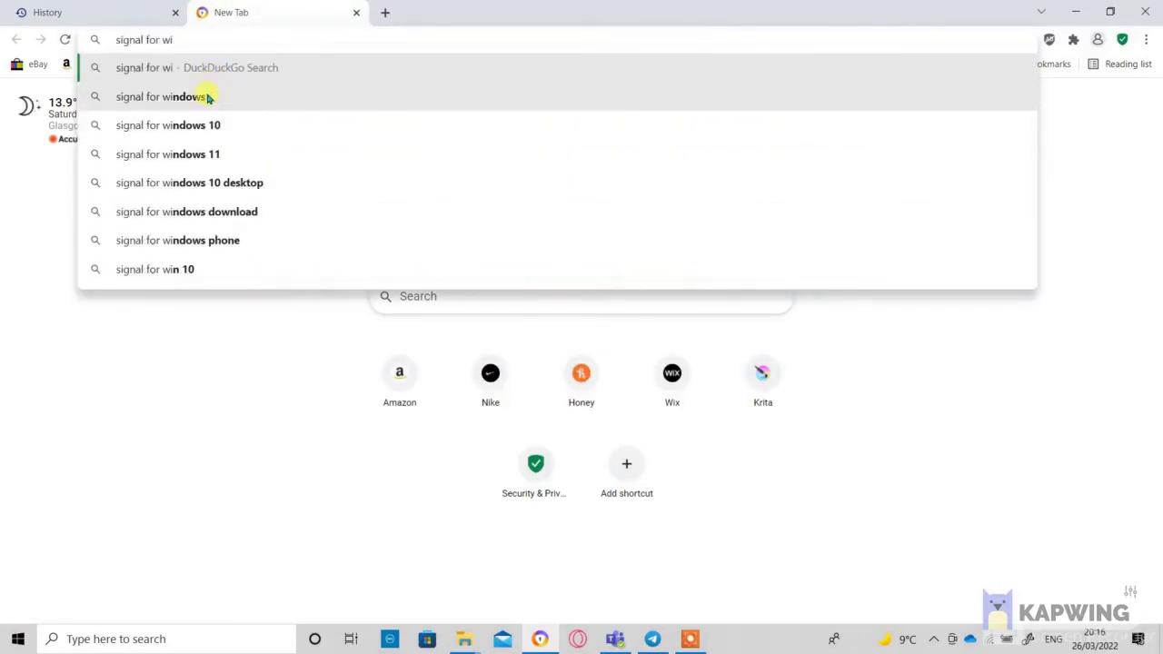
click(207, 96)
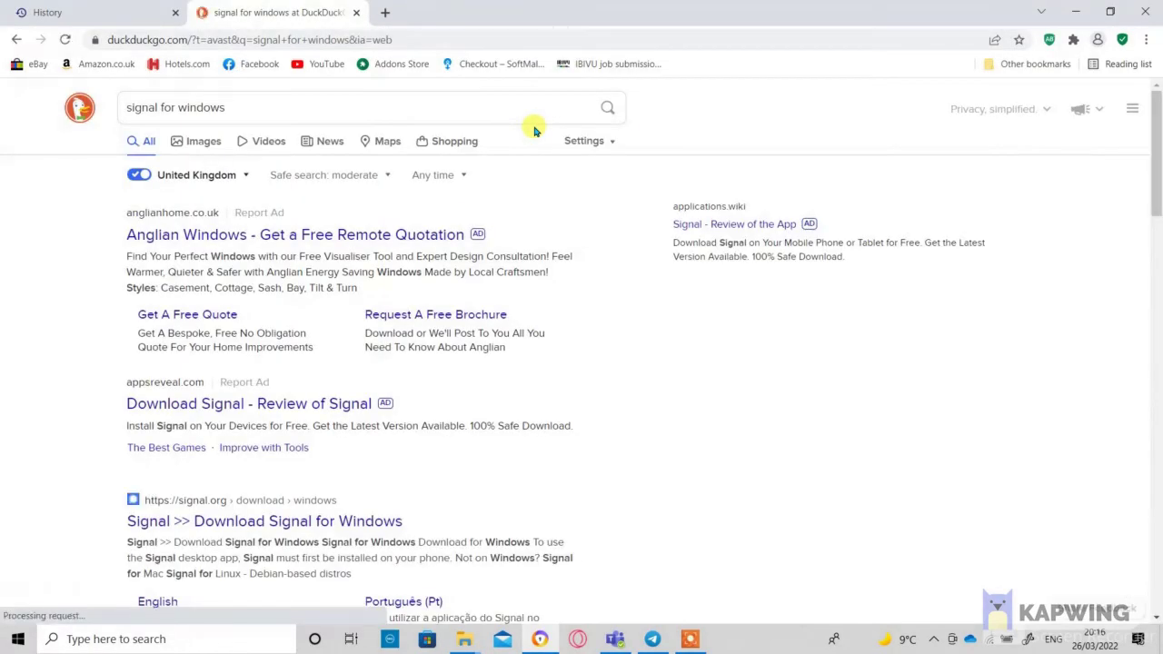
click(205, 520)
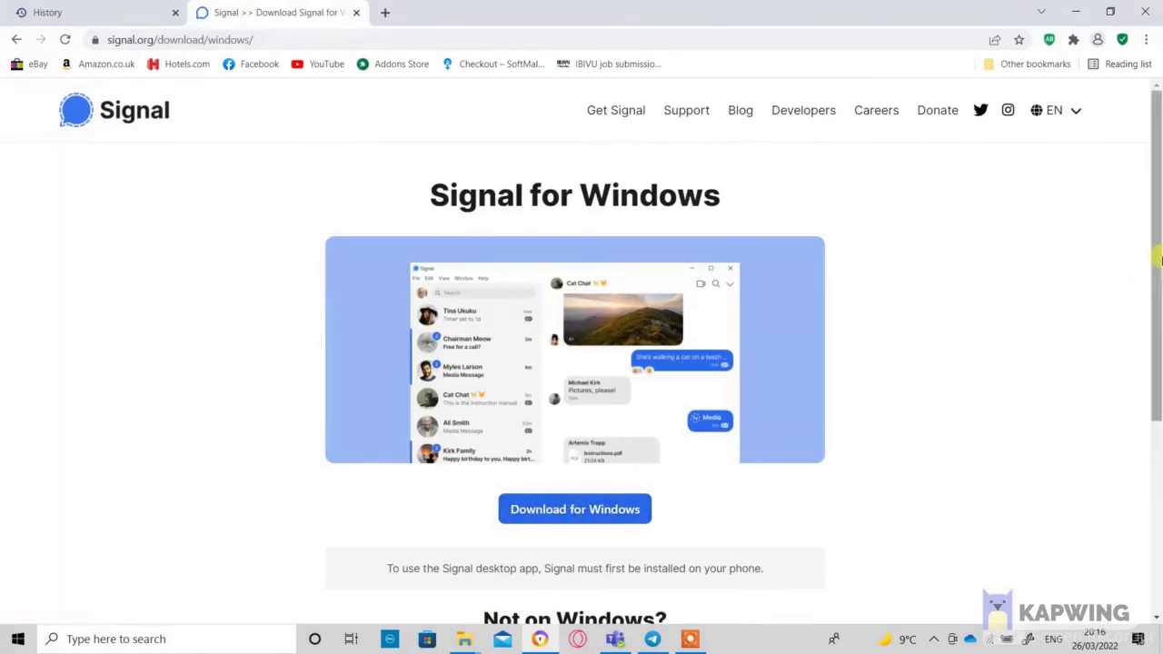
scroll(1160, 260, down, 3)
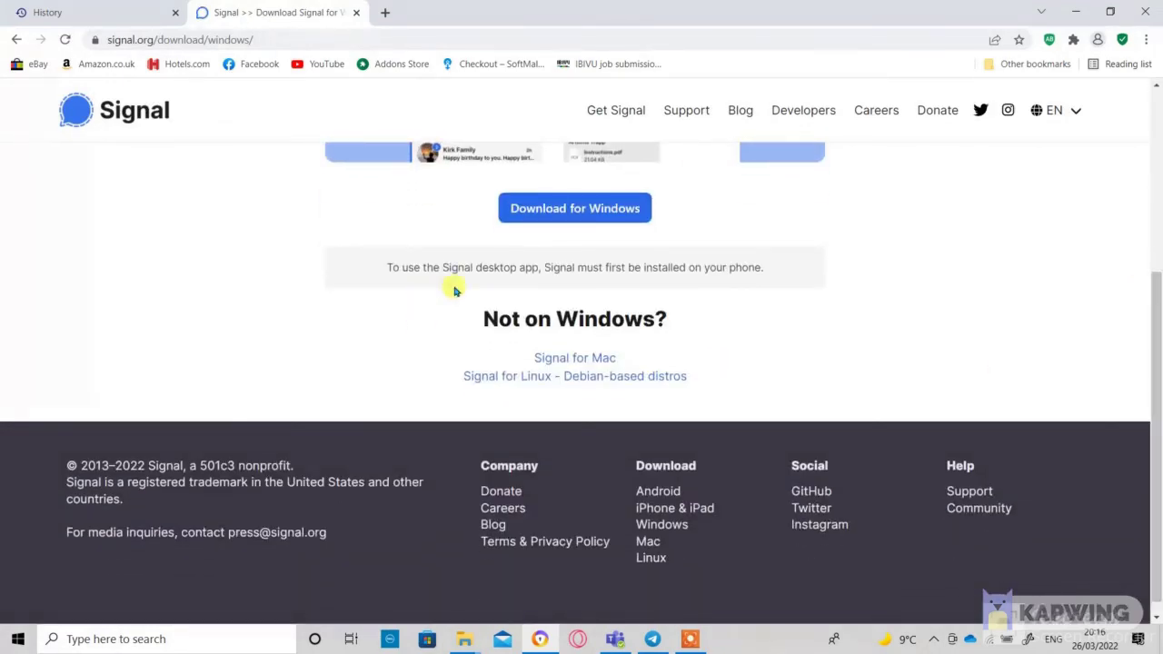
- Launch the Signal desktop app from the Windows search
click(150, 646)
text(si)
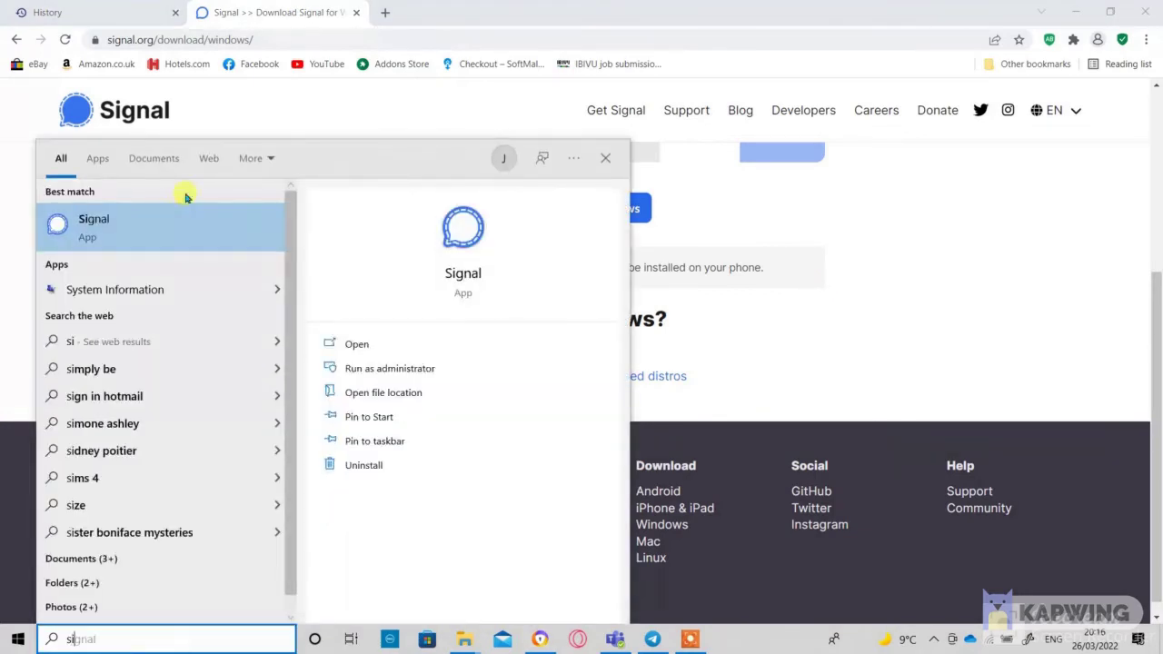
click(181, 223)
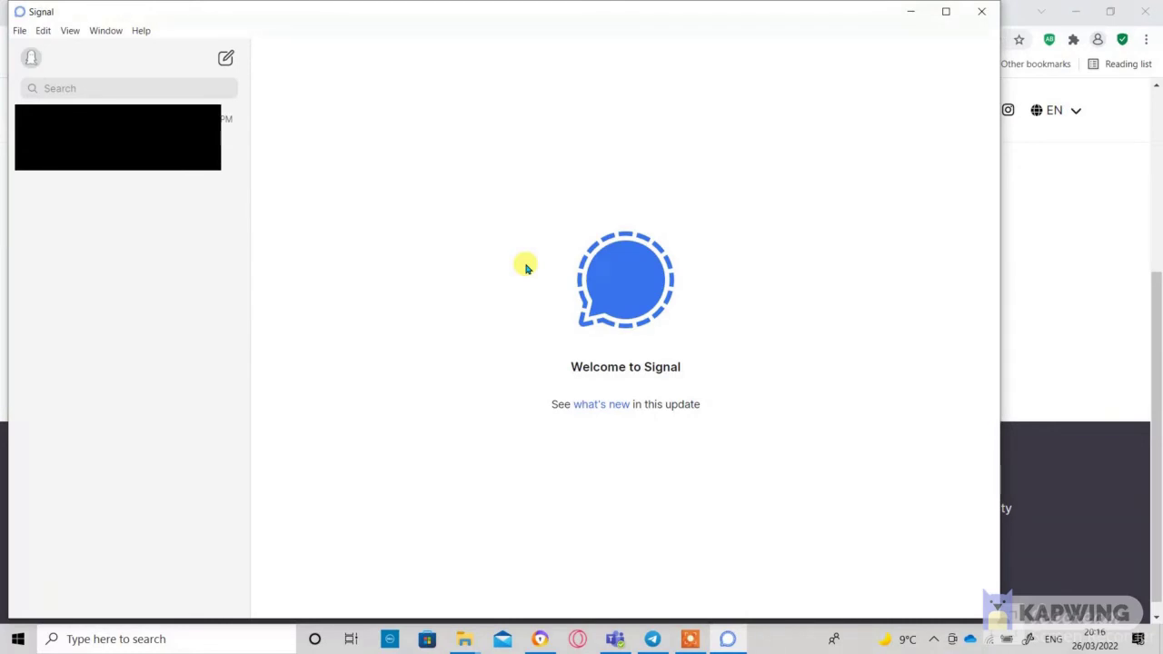
- Start a new Signal sticker pack and place the scenario folder window beside it
click(19, 31)
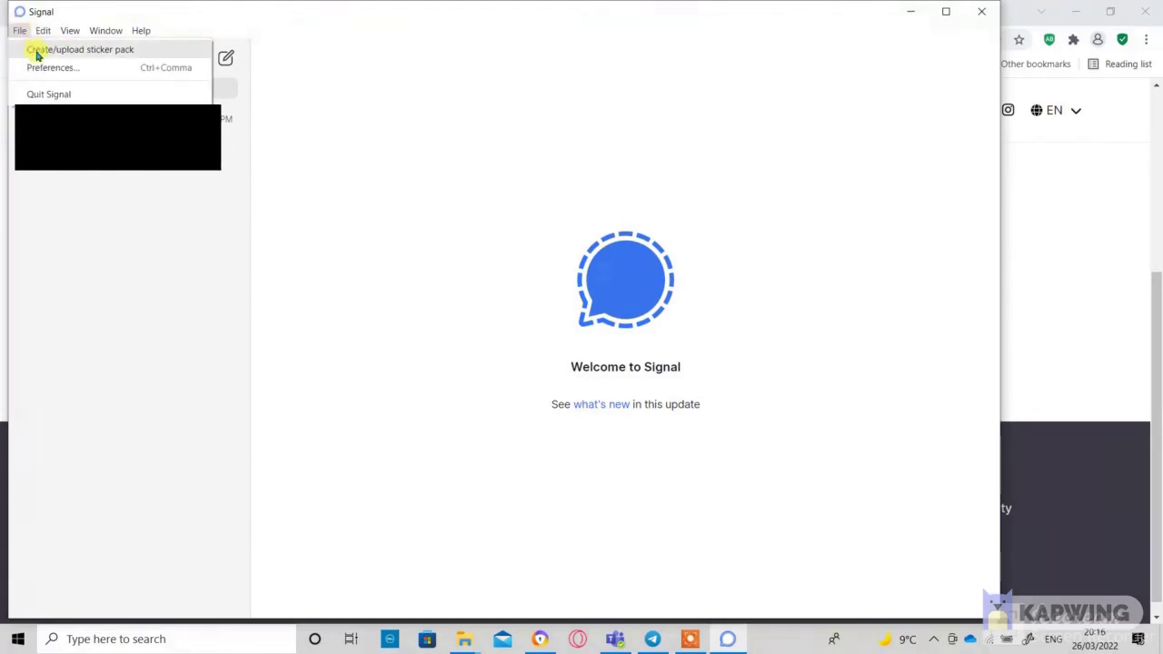
click(36, 53)
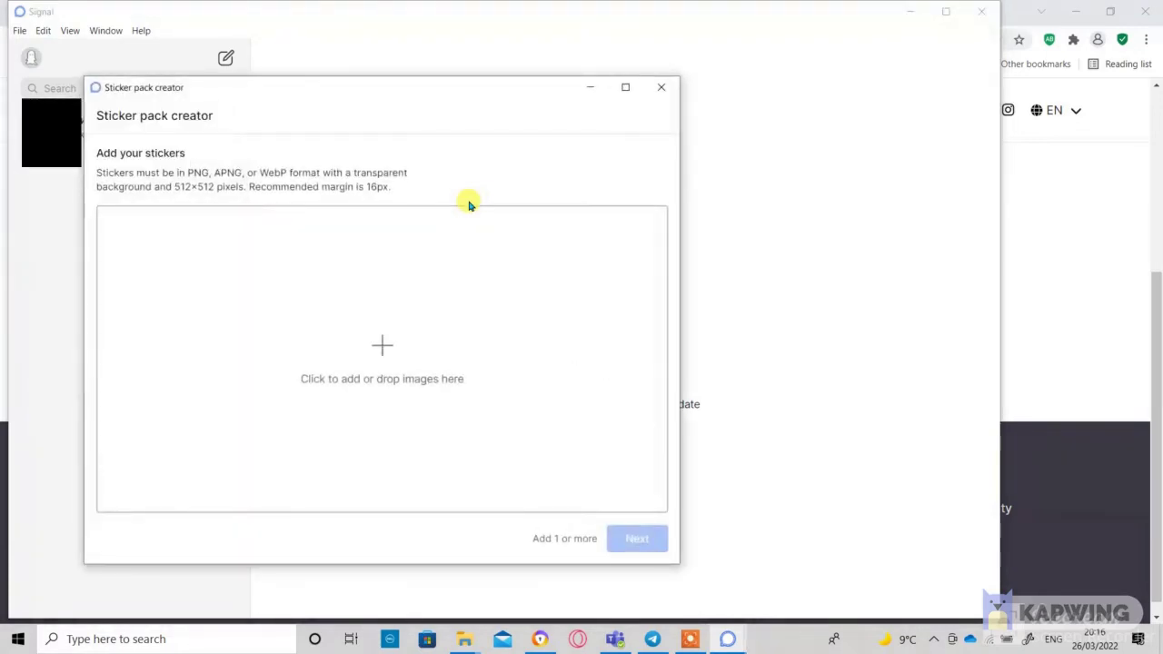
mouse_move(464, 638)
click(611, 585)
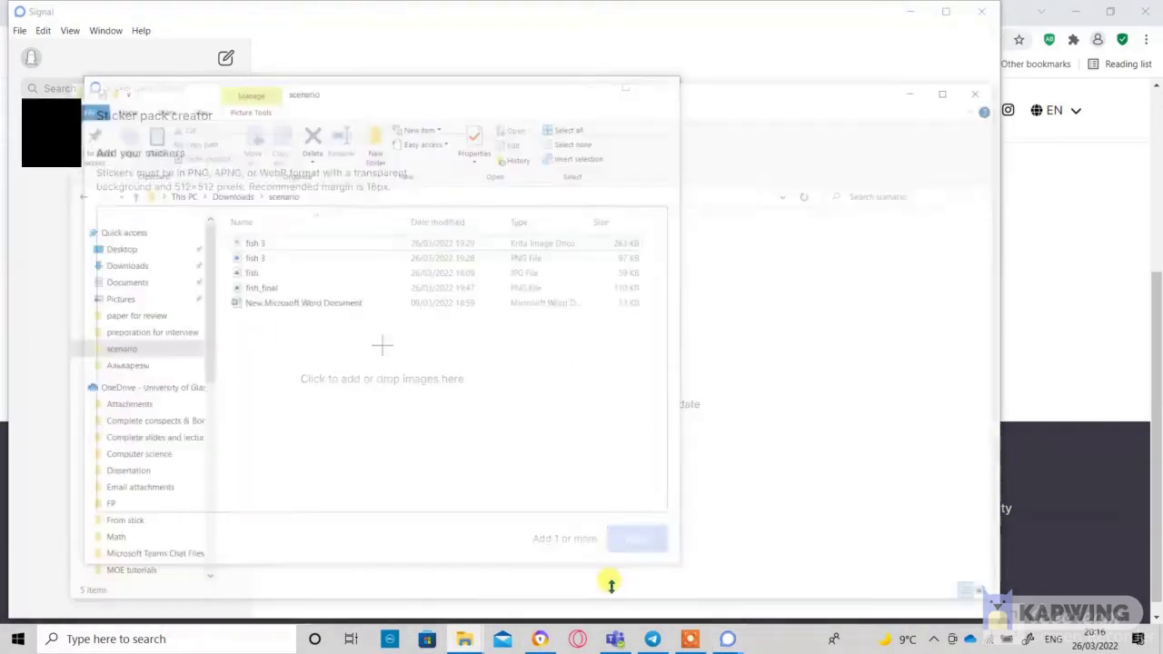
drag(576, 37, 852, 32)
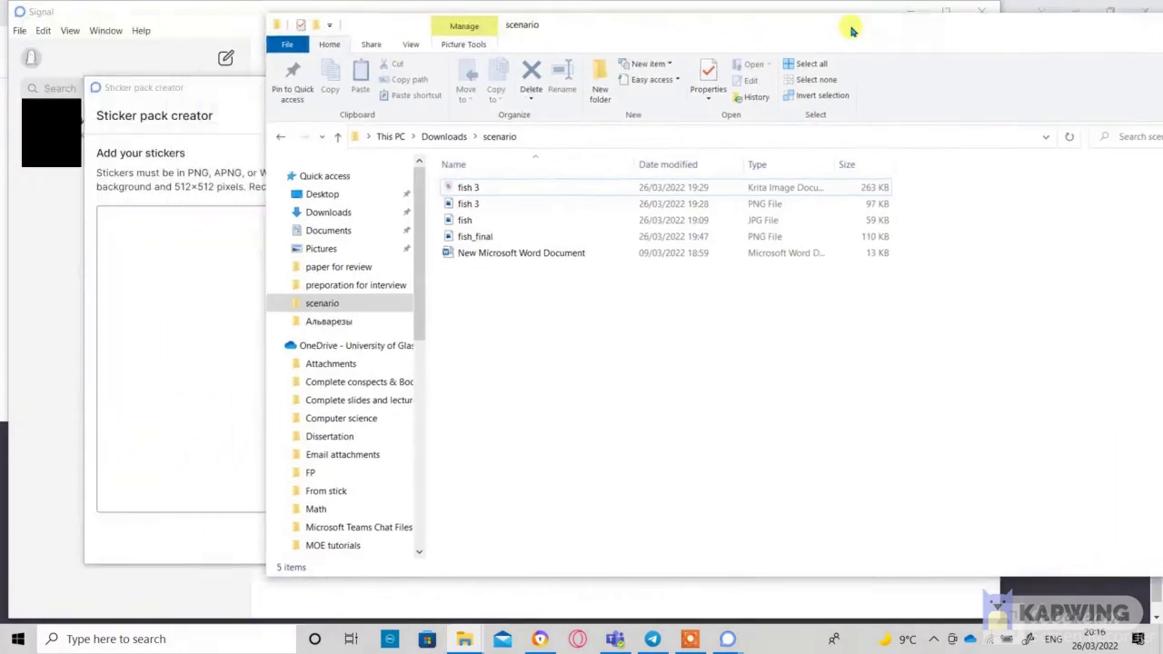
- Drag fish_final into the sticker pack and continue to the emoji step
click(545, 228)
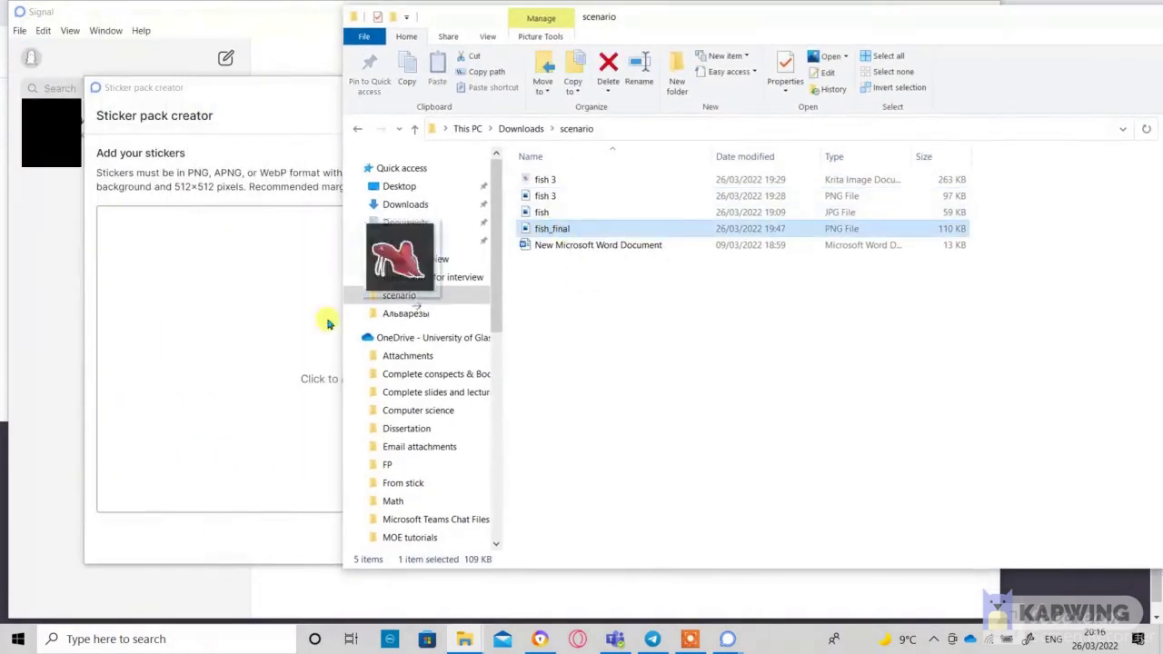
drag(291, 338, 263, 356)
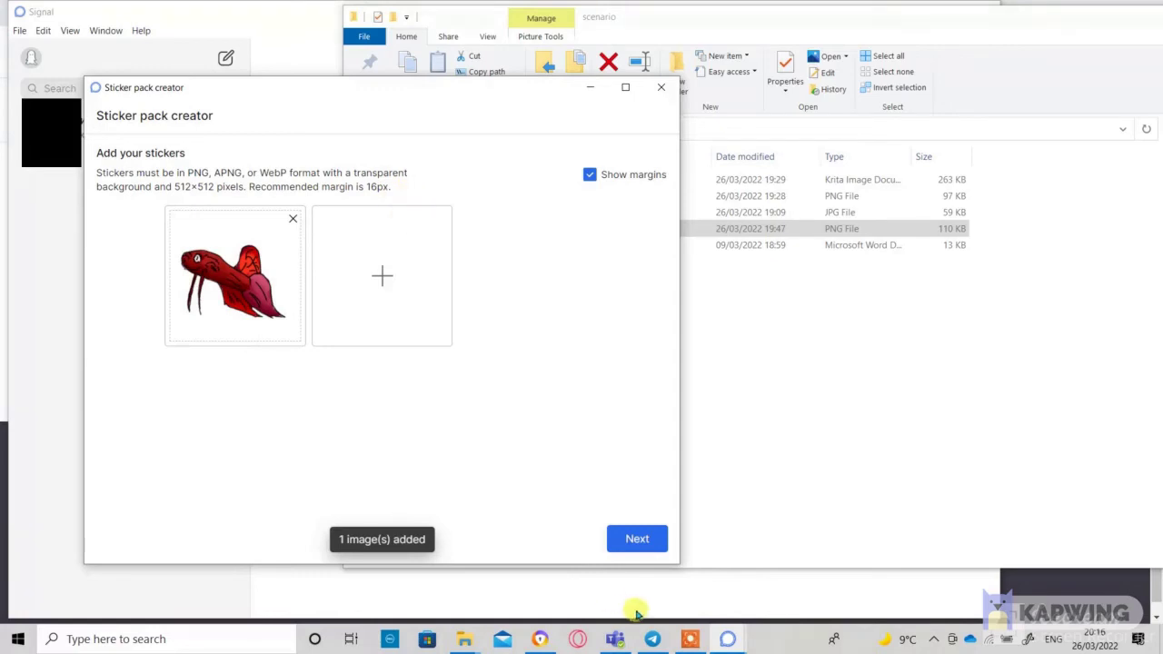
click(637, 538)
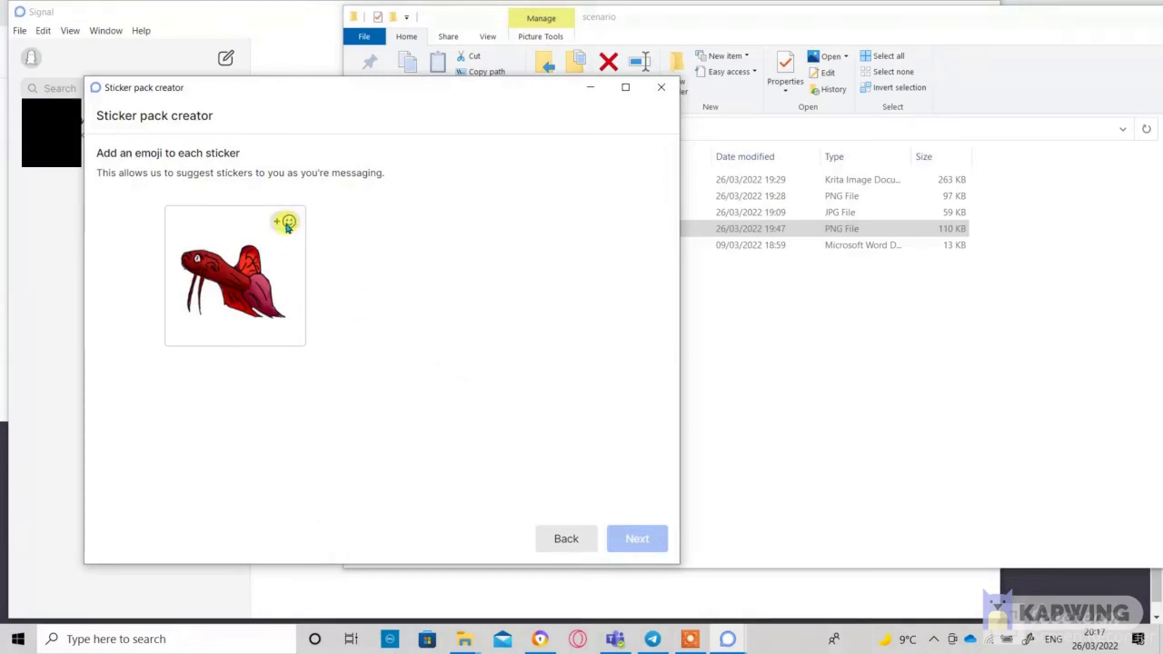
- Tag the fish sticker with the tropical fish emoji from the animal emoji
click(285, 224)
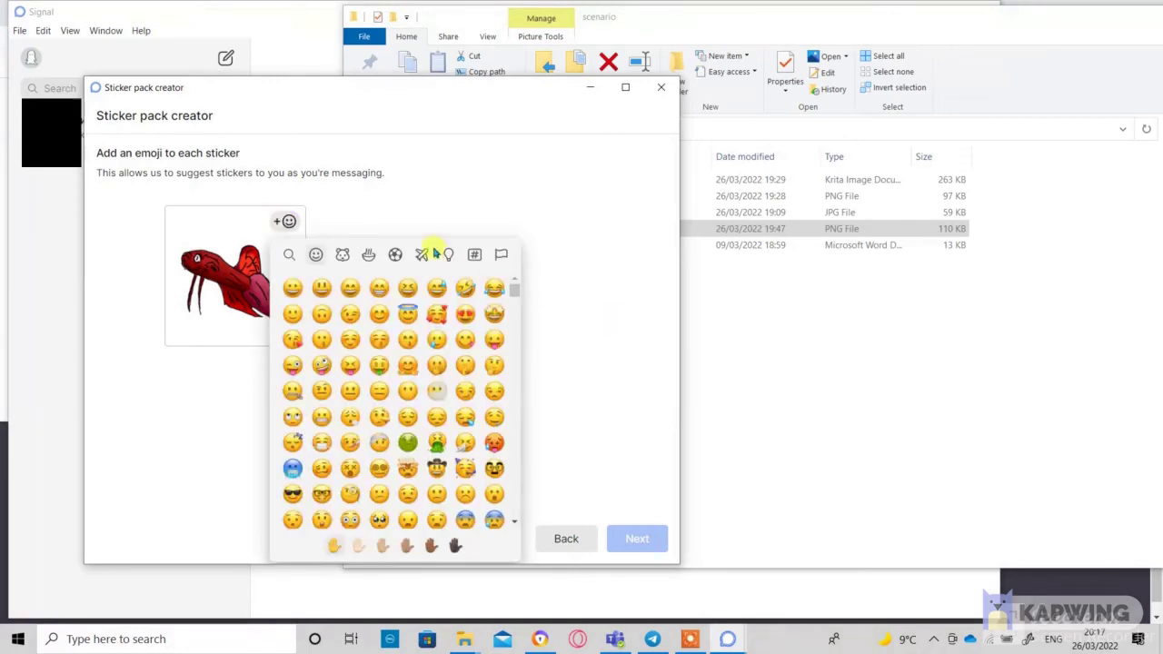
click(343, 258)
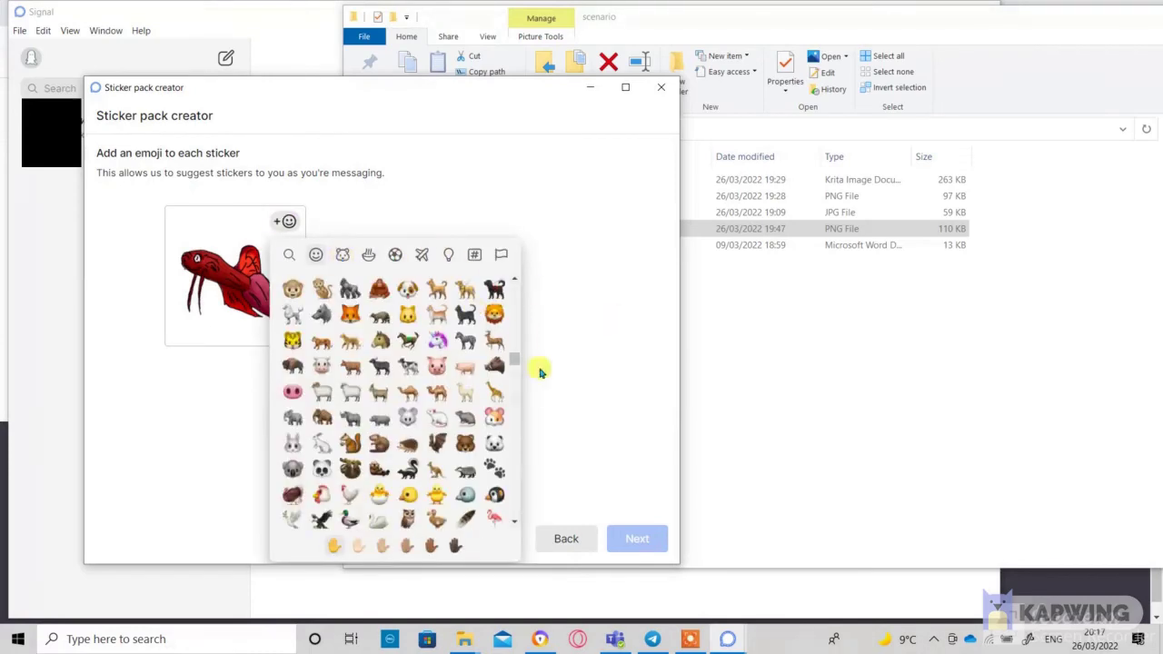
drag(517, 358, 522, 552)
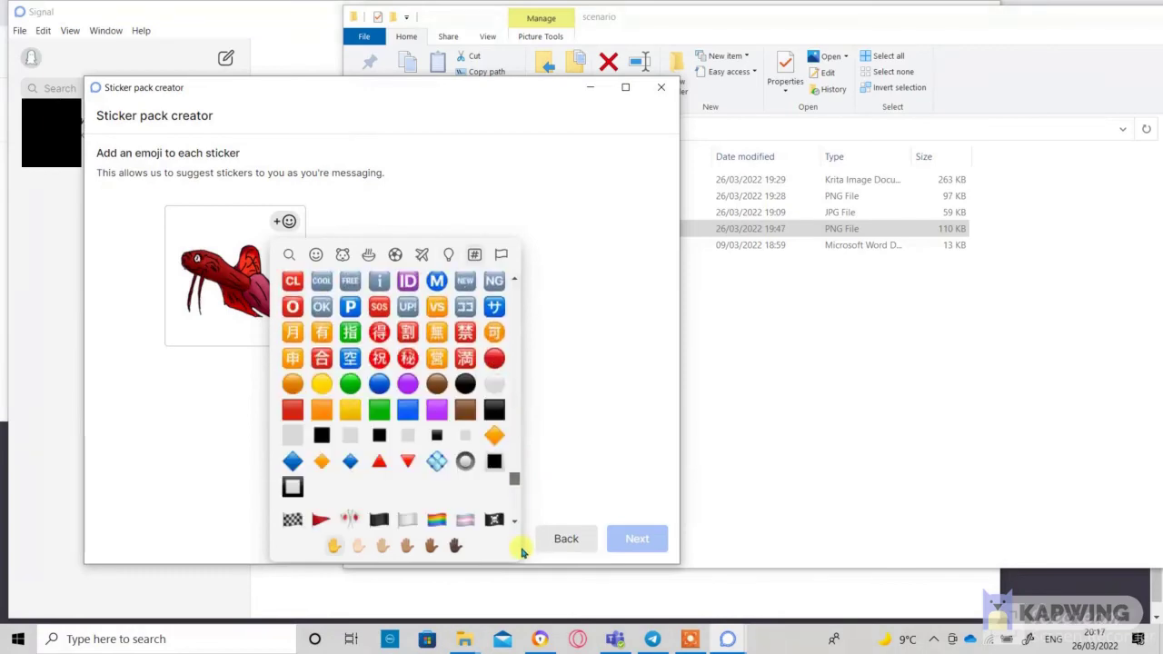
drag(511, 475, 514, 376)
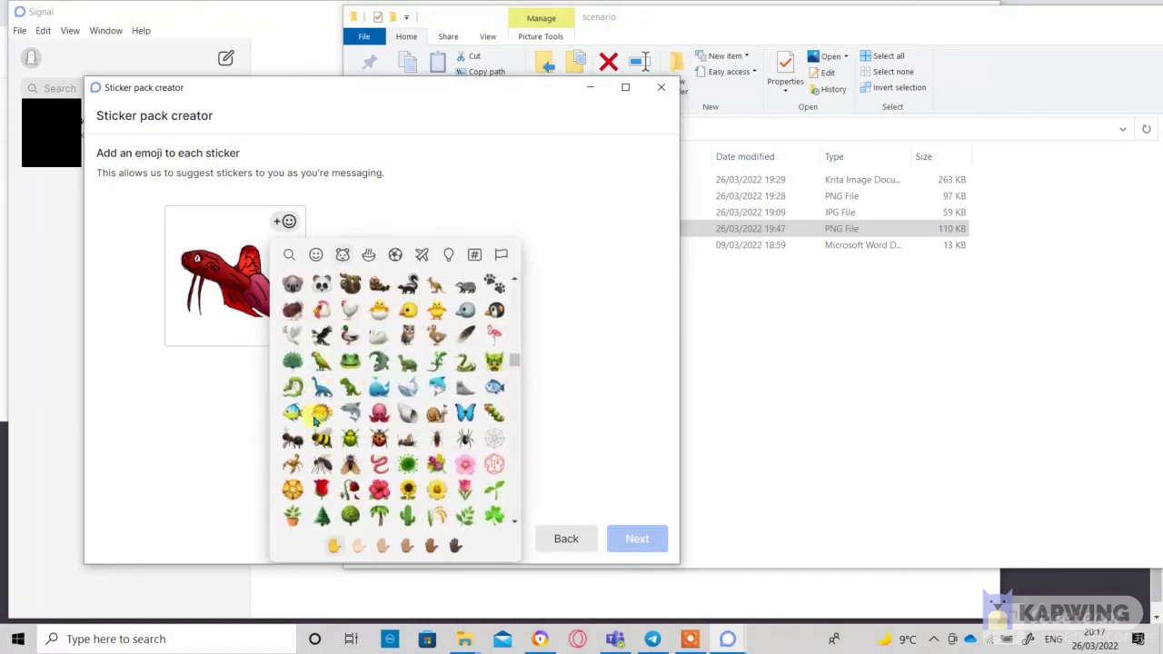
click(291, 414)
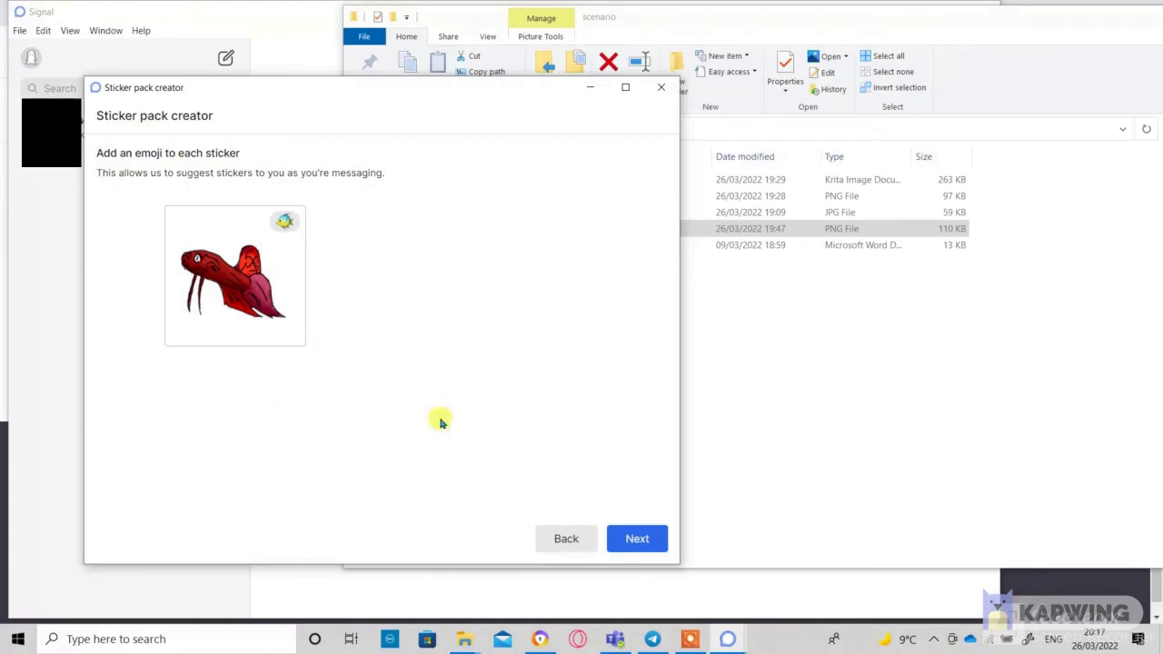
- Title the pack 'Fish' with author 'Me' and confirm the upload
click(644, 540)
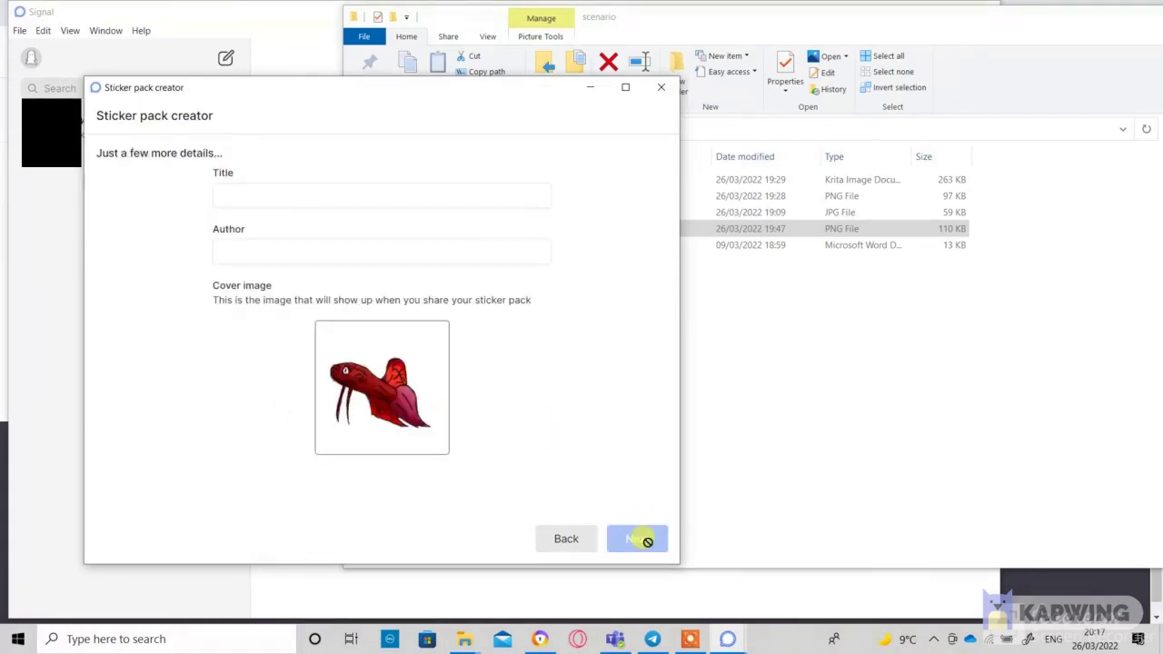
click(228, 197)
text(Fish)
click(252, 260)
text(Me)
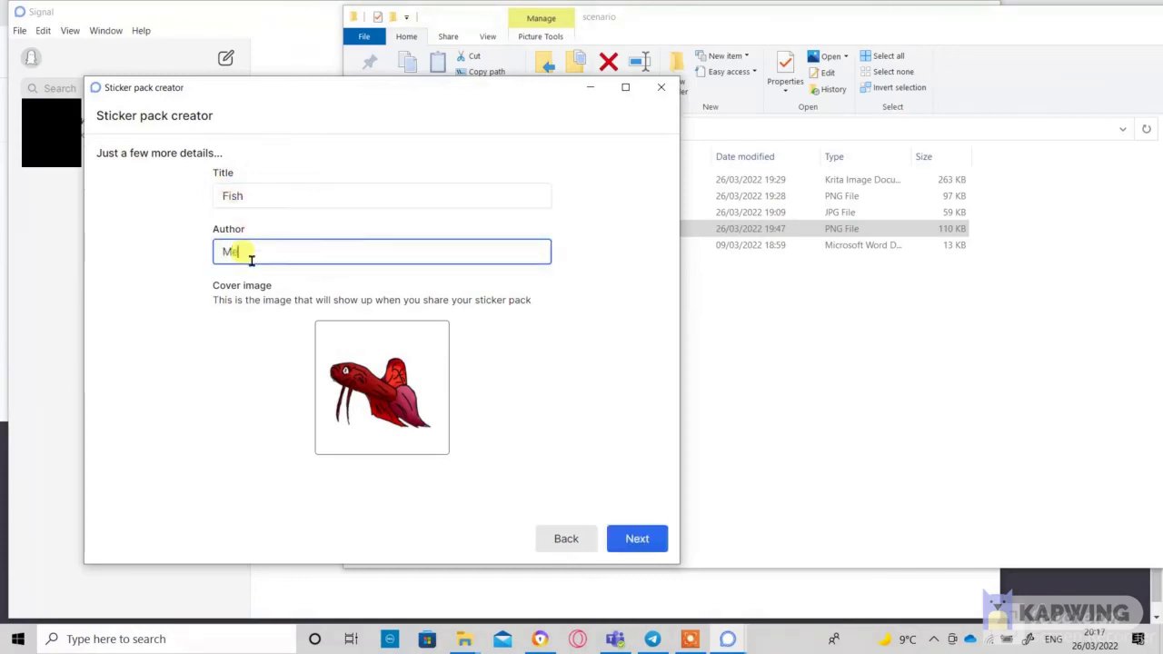
click(647, 541)
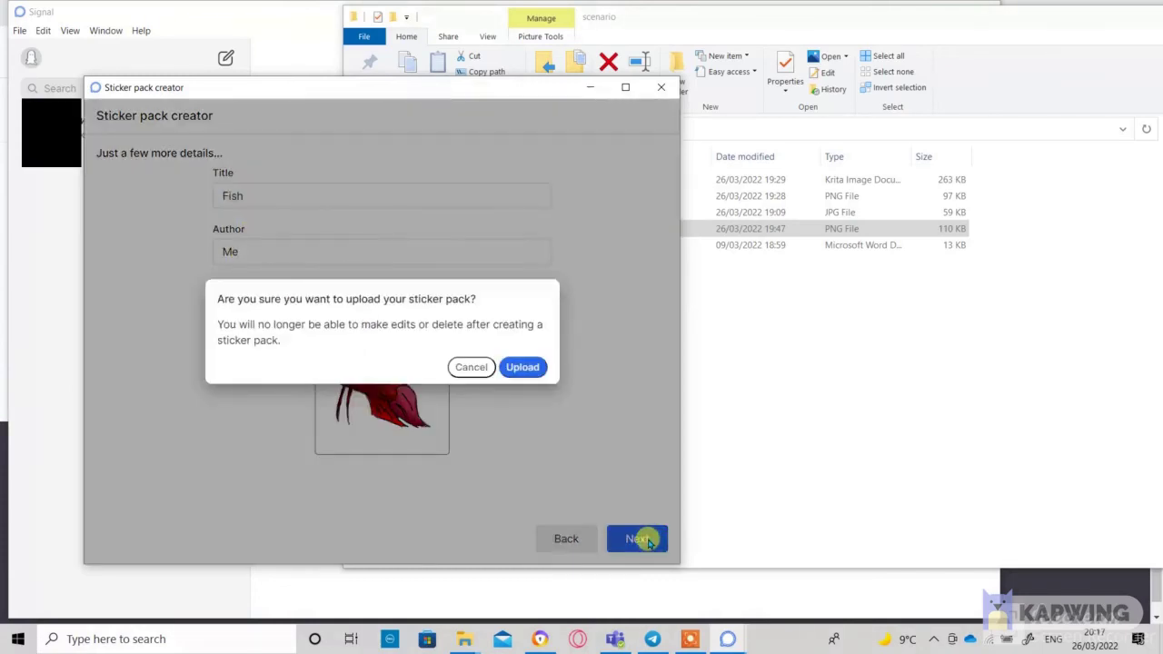
click(525, 369)
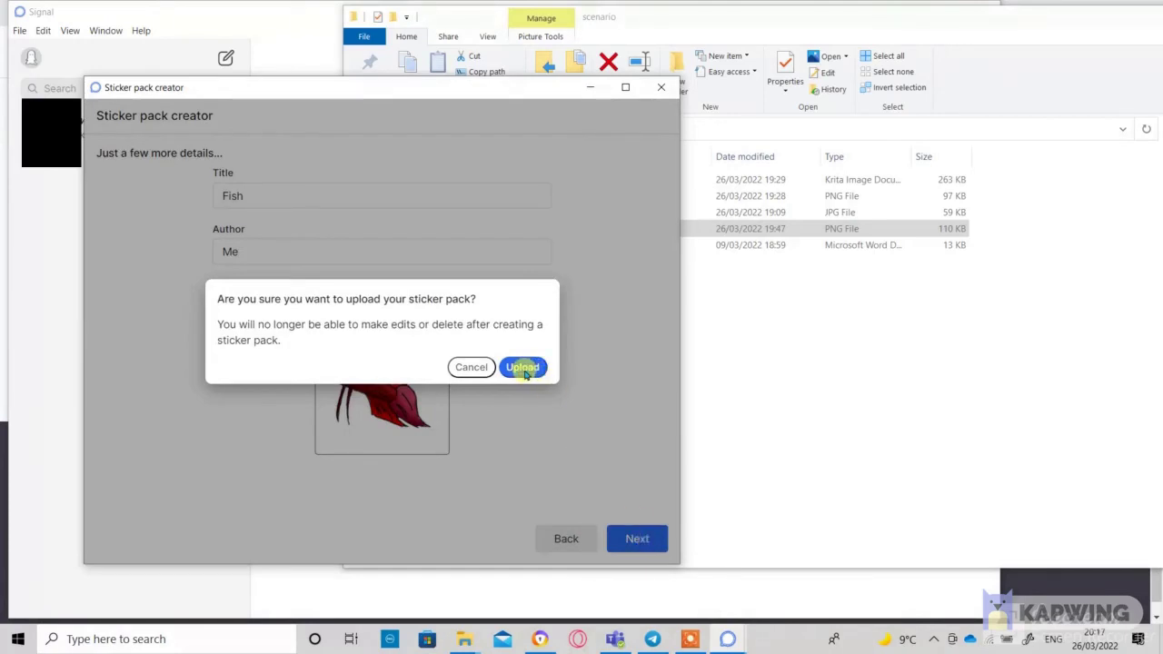
click(525, 370)
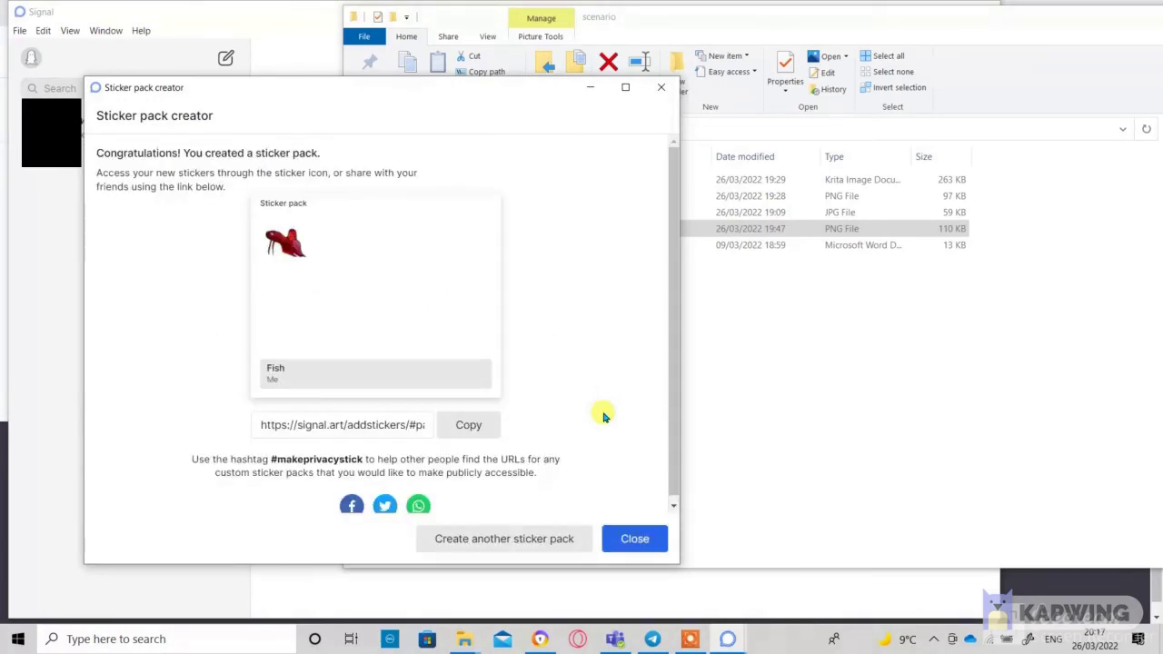
- Copy the Fish pack's share link and close the sticker pack creator
click(633, 539)
click(465, 432)
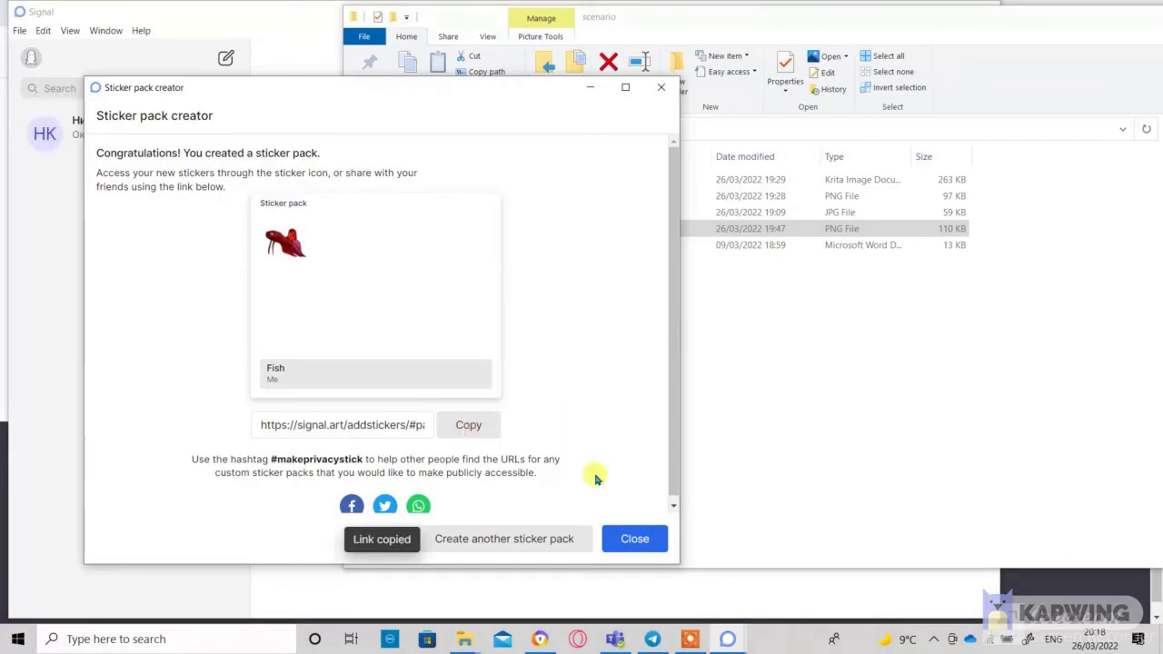
click(634, 538)
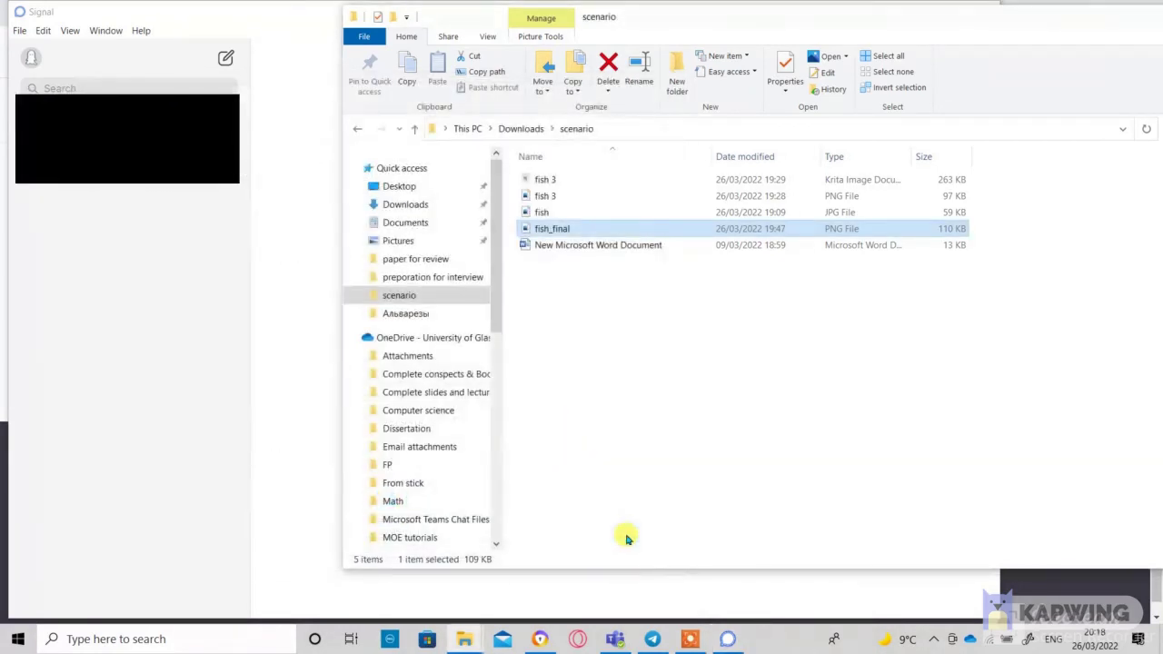
- Paste and send the pack link in a Signal chat, then send the fish sticker
click(728, 638)
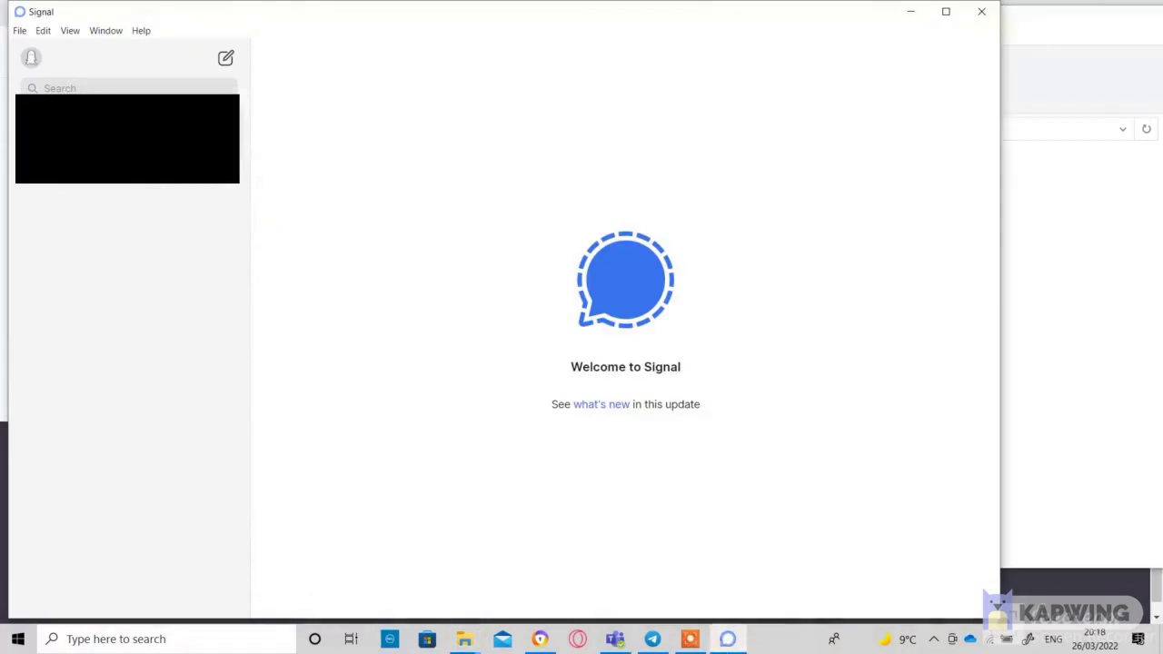
click(348, 597)
key(ctrl+v)
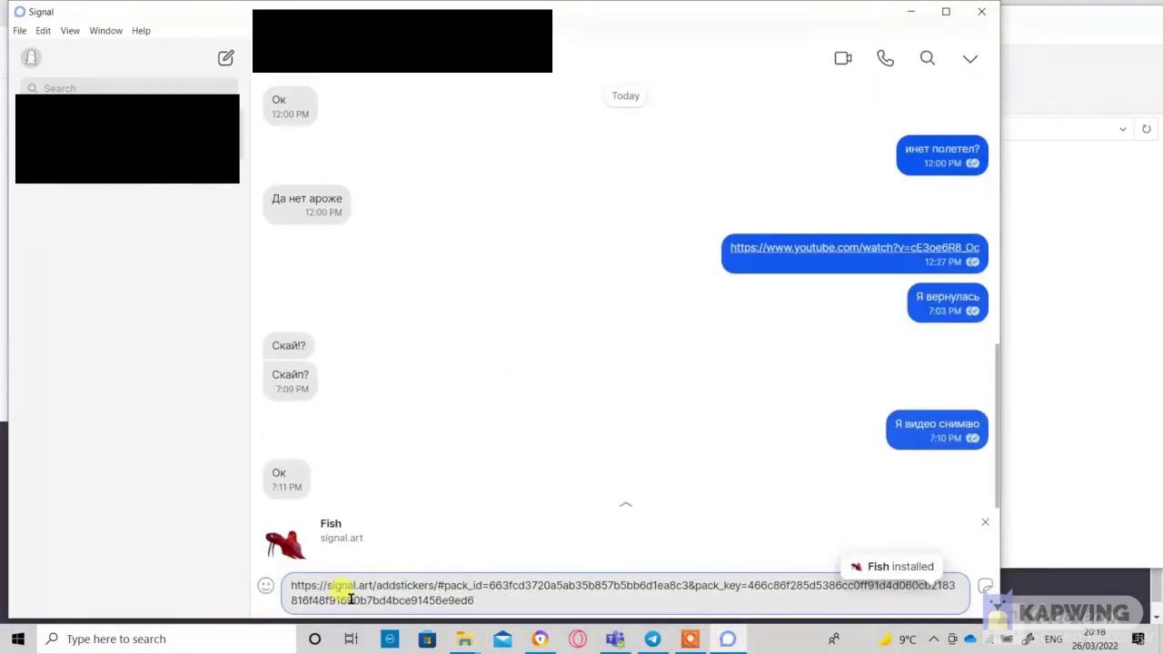
key(Return)
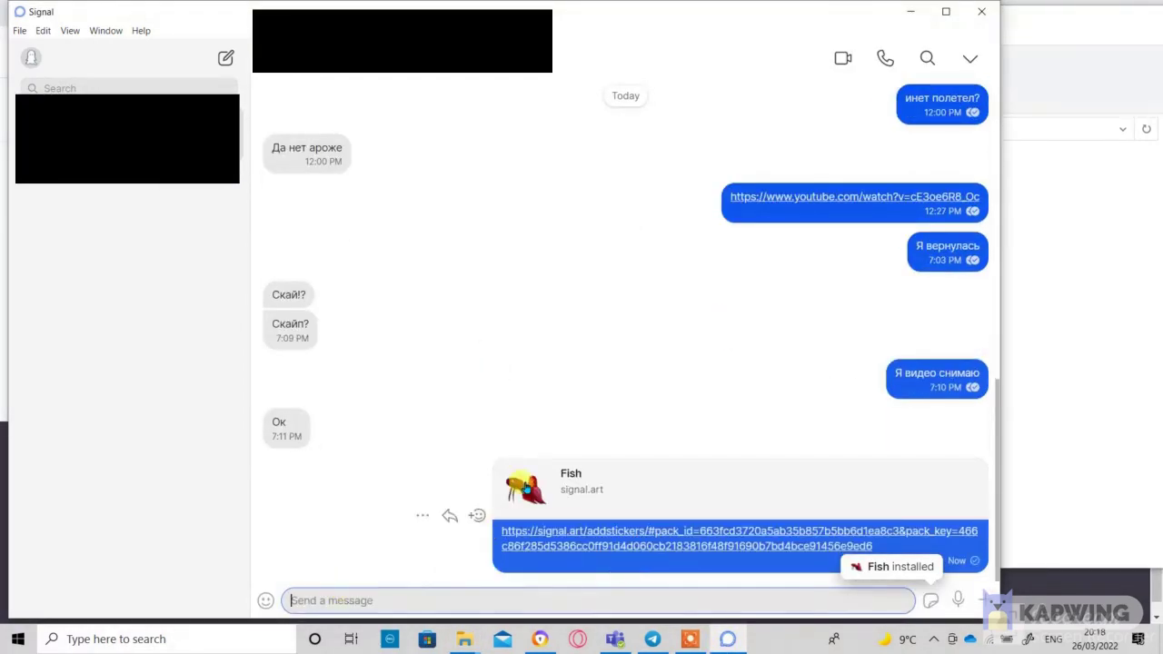
click(930, 600)
click(727, 348)
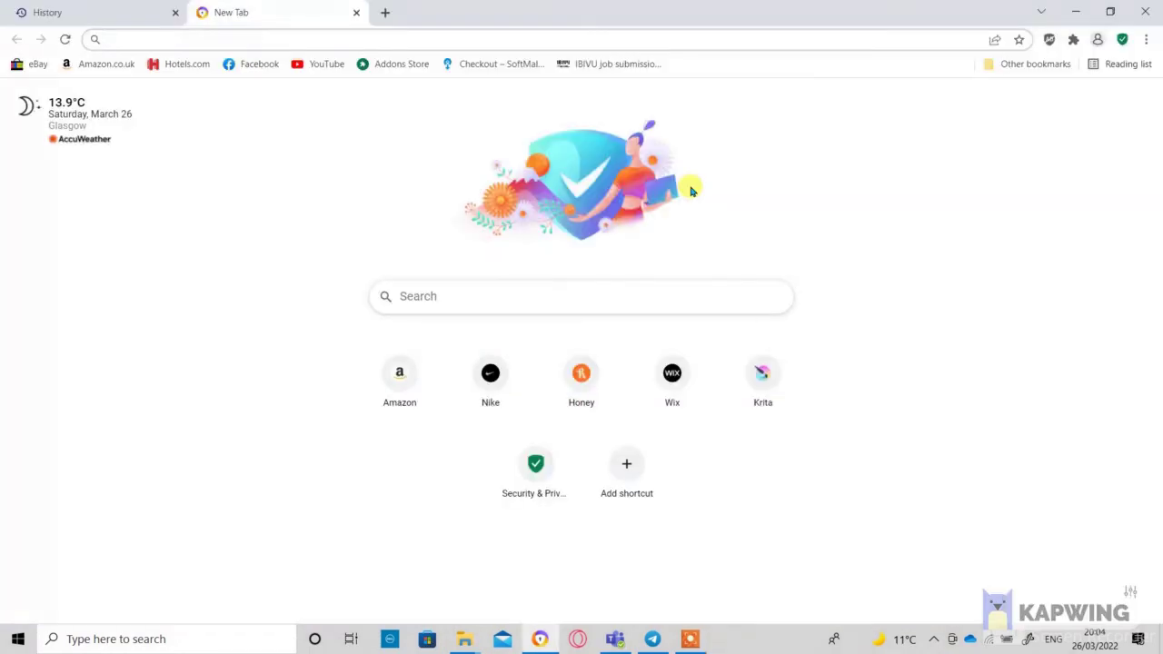
- Search for 'whatsapp web' in the browser and open the WhatsApp Web site
text(w)
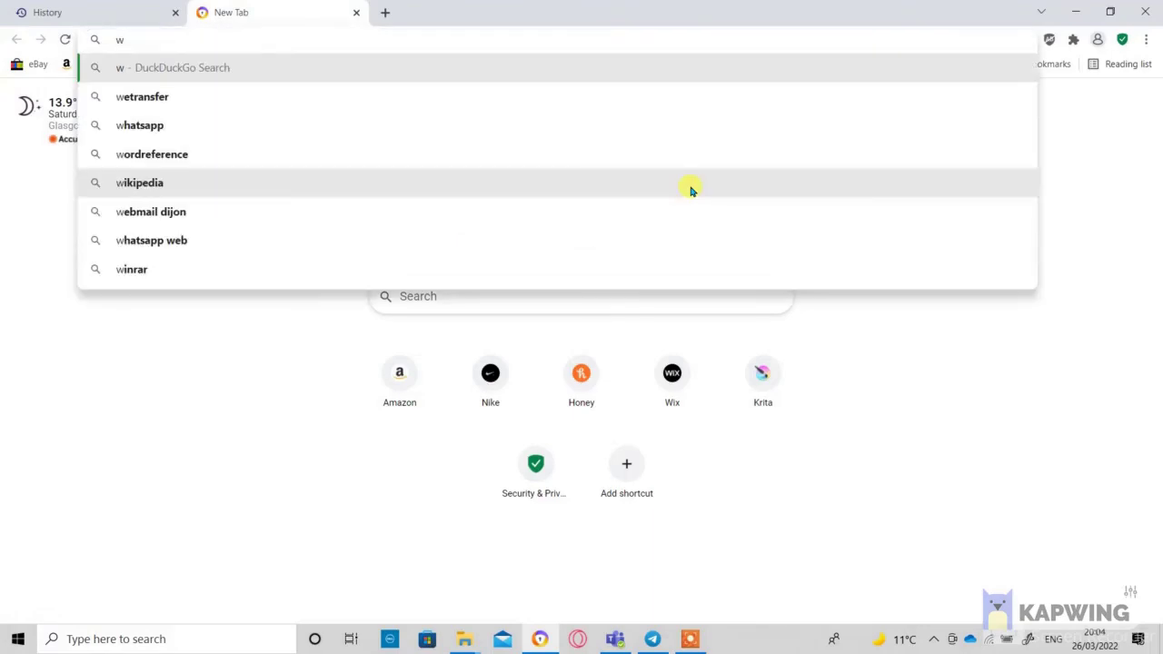
text(hatsap)
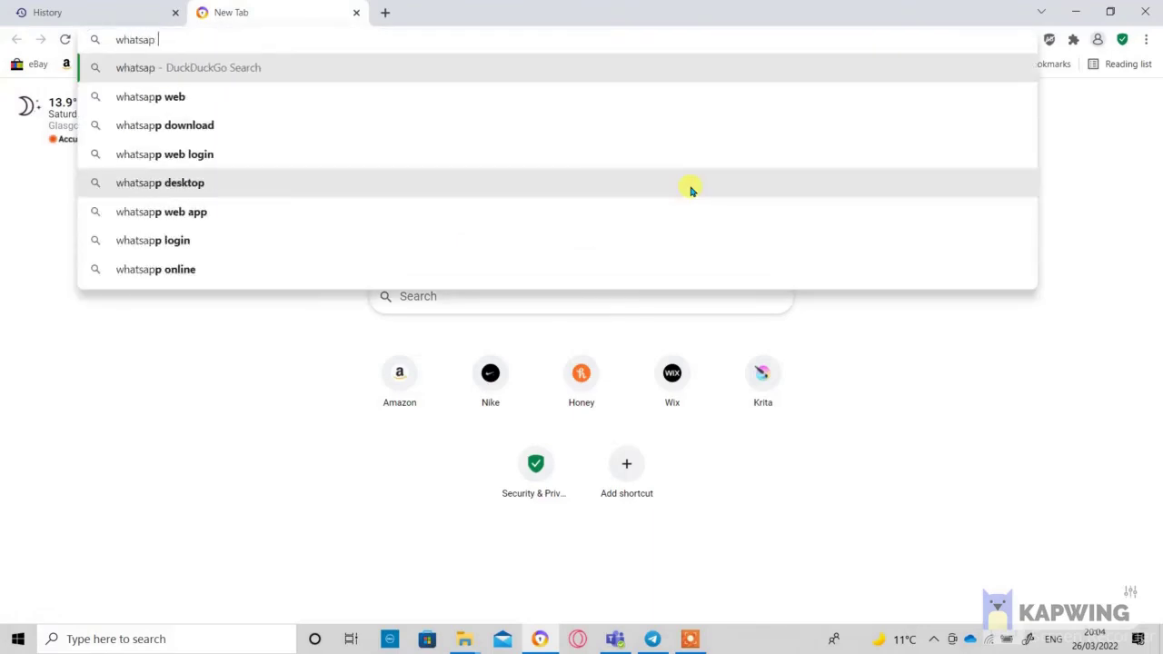
click(182, 94)
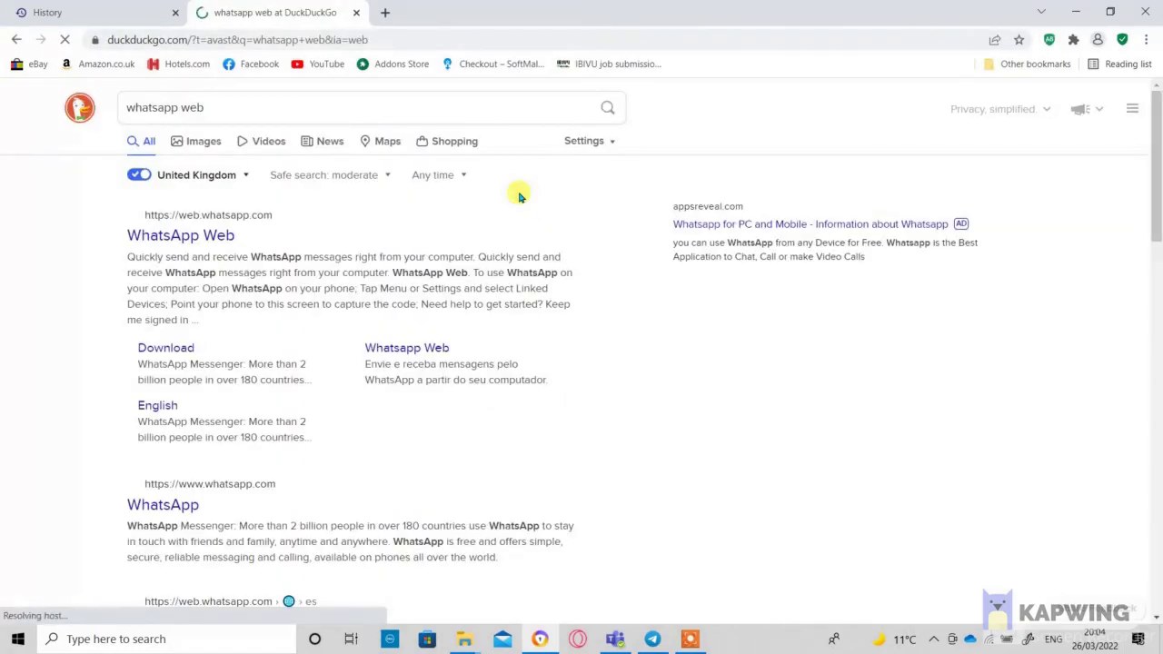
click(182, 234)
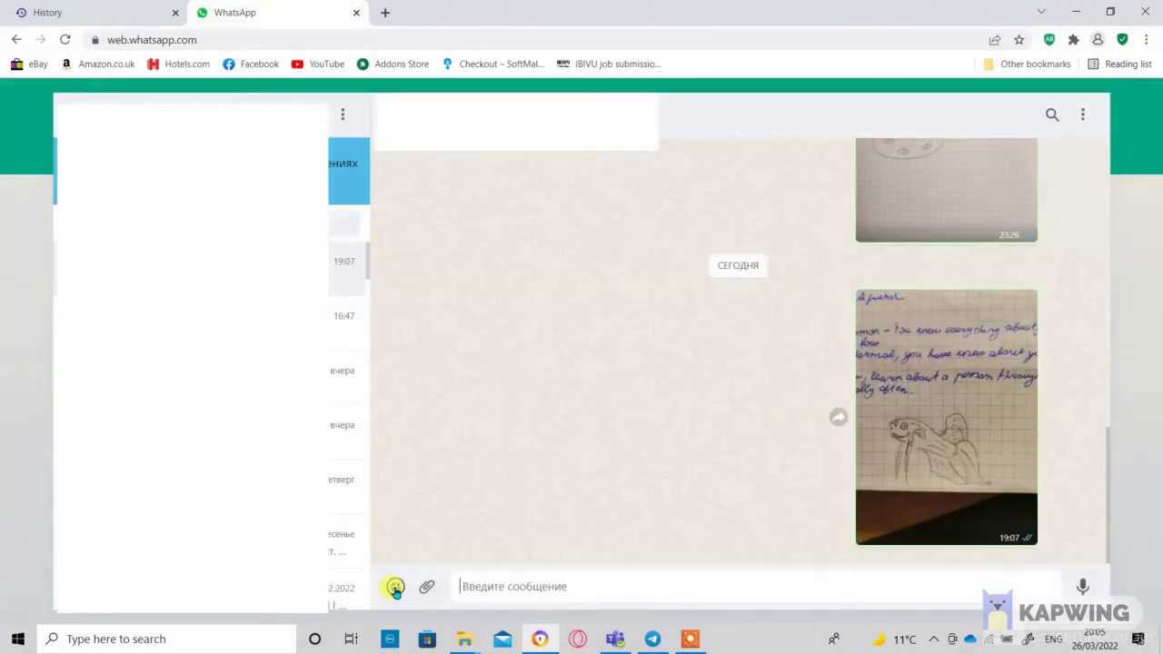
- Create a new custom sticker from the Stickers panel using fish_final from the scenario folder
click(395, 588)
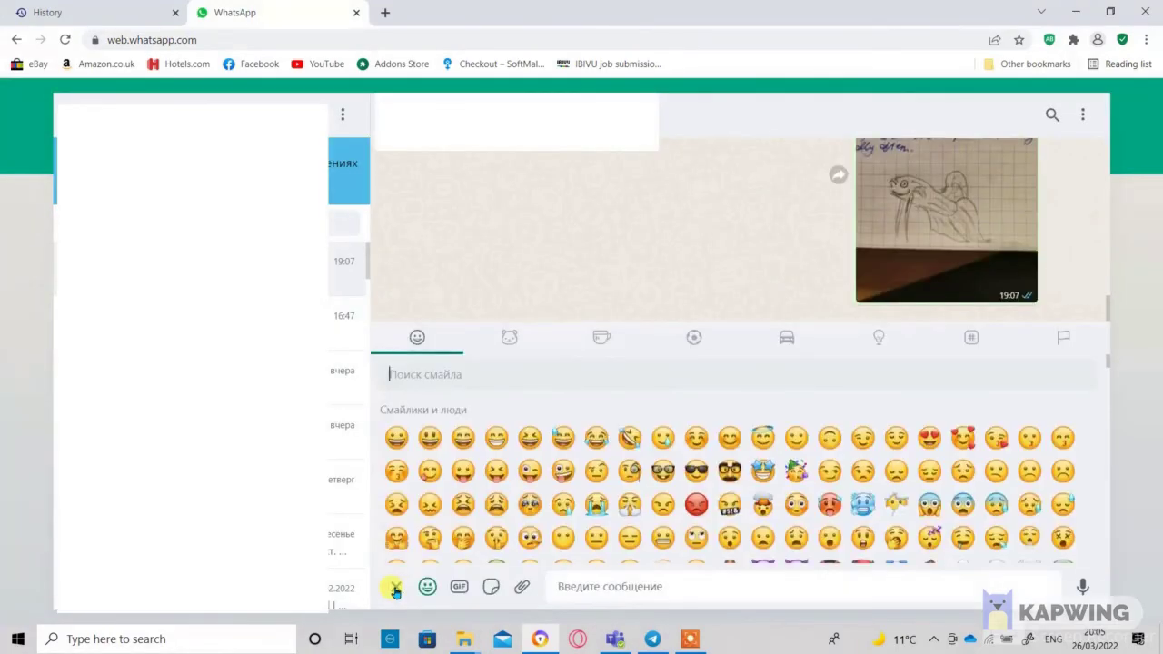
click(491, 587)
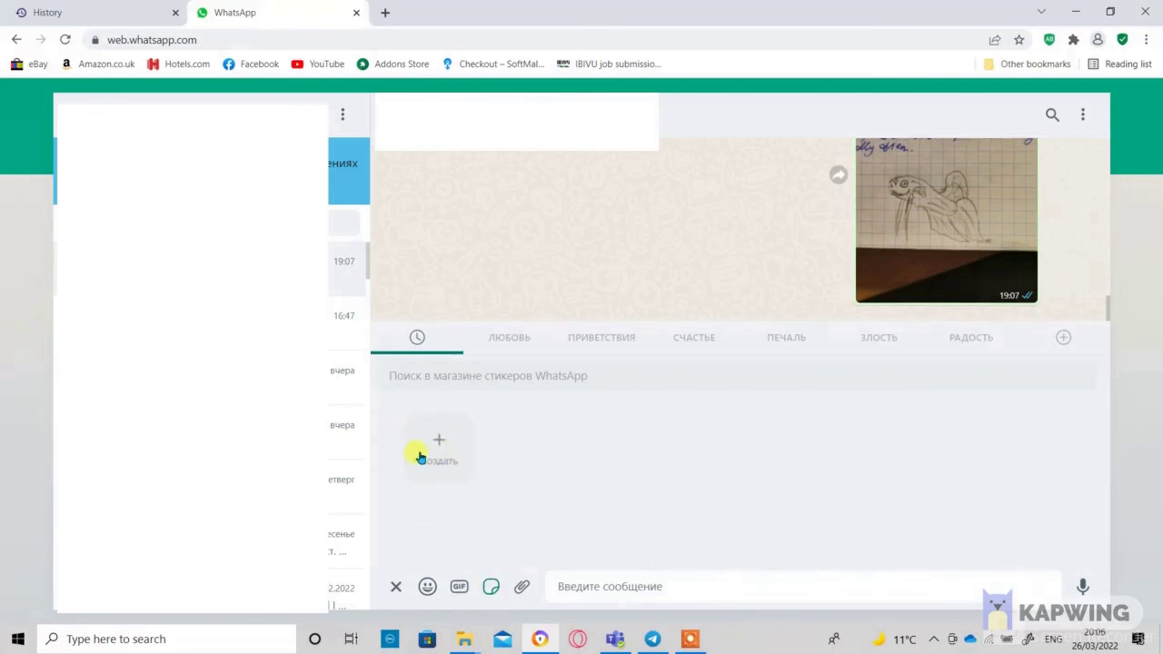
click(434, 439)
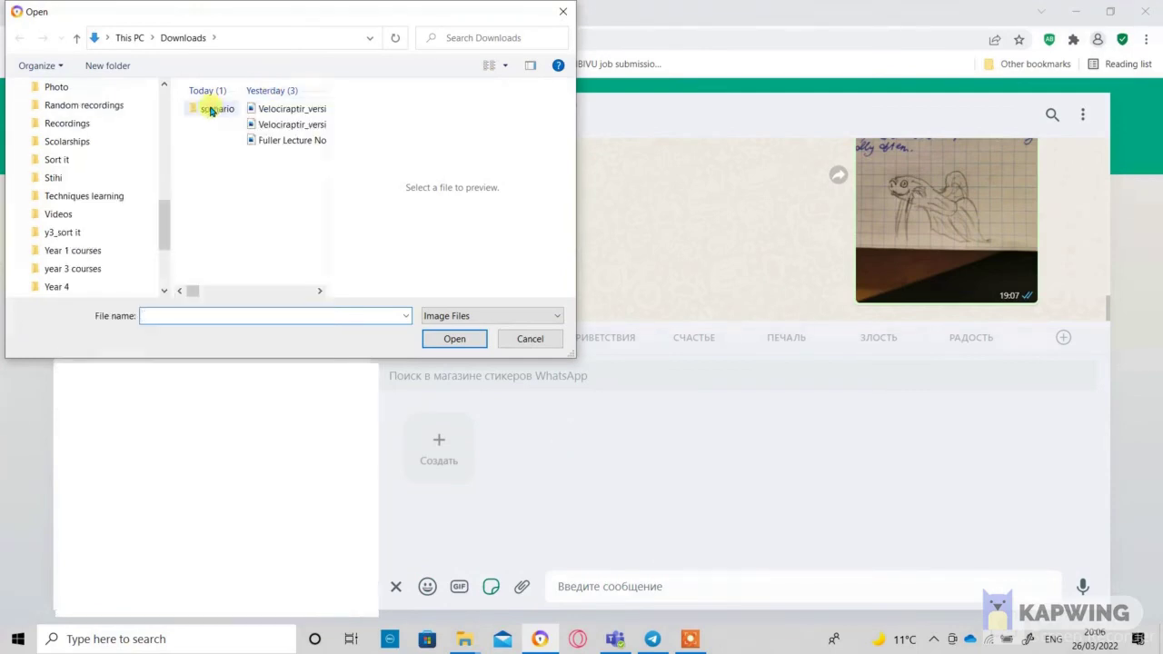
double_click(213, 109)
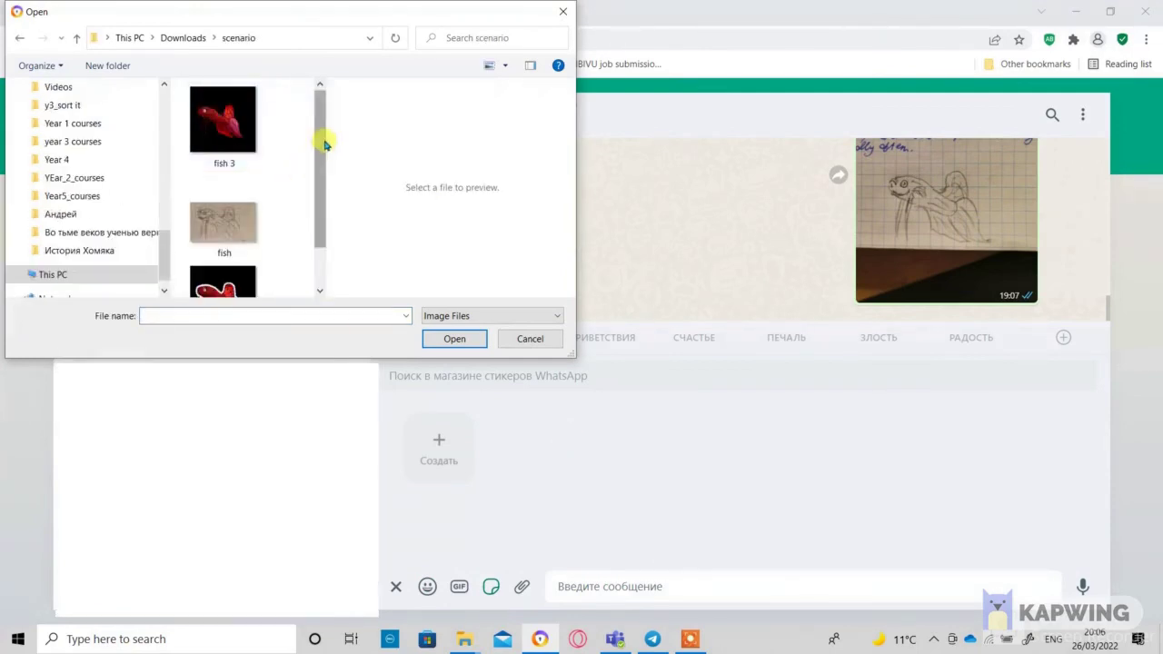
drag(324, 142, 324, 218)
click(224, 255)
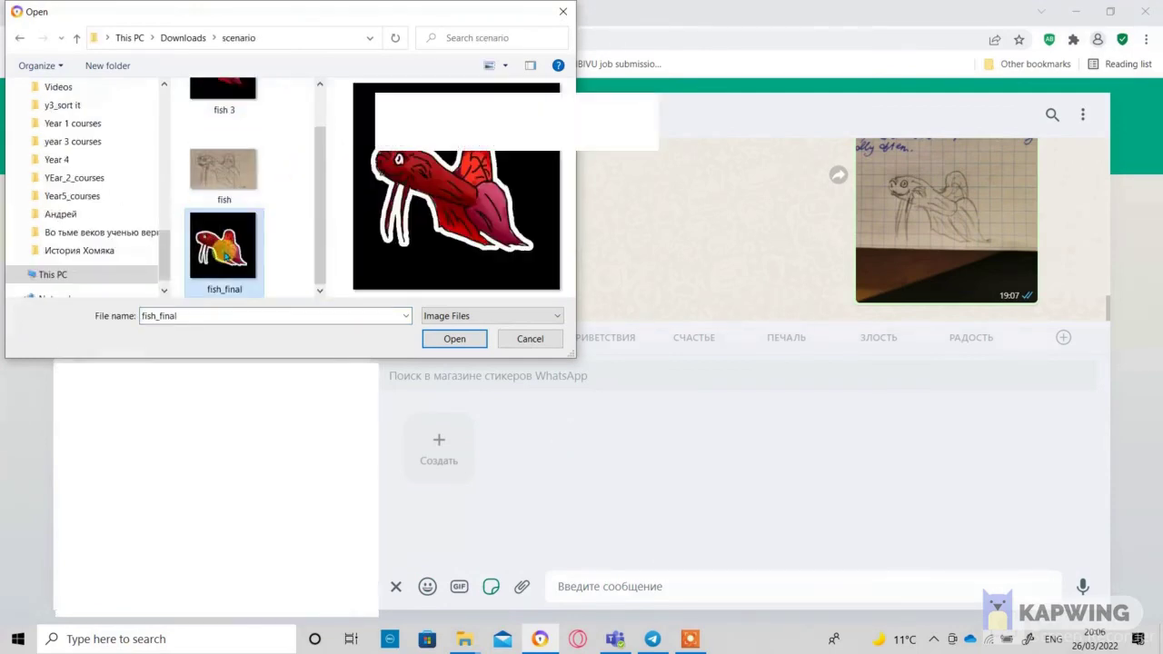
click(454, 339)
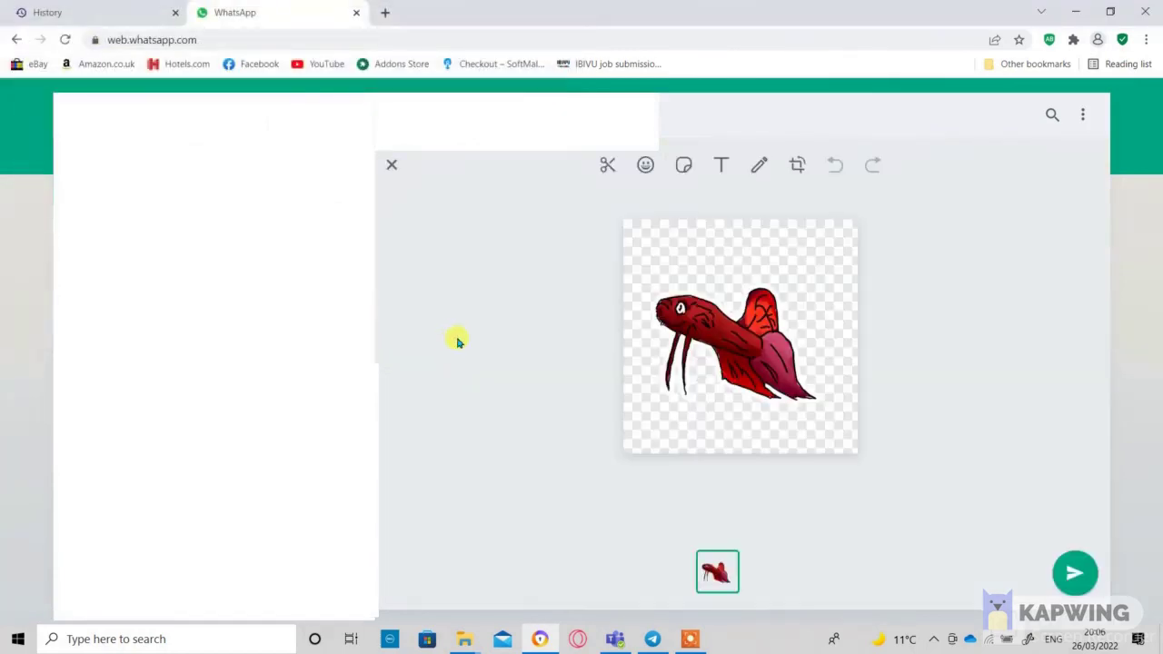